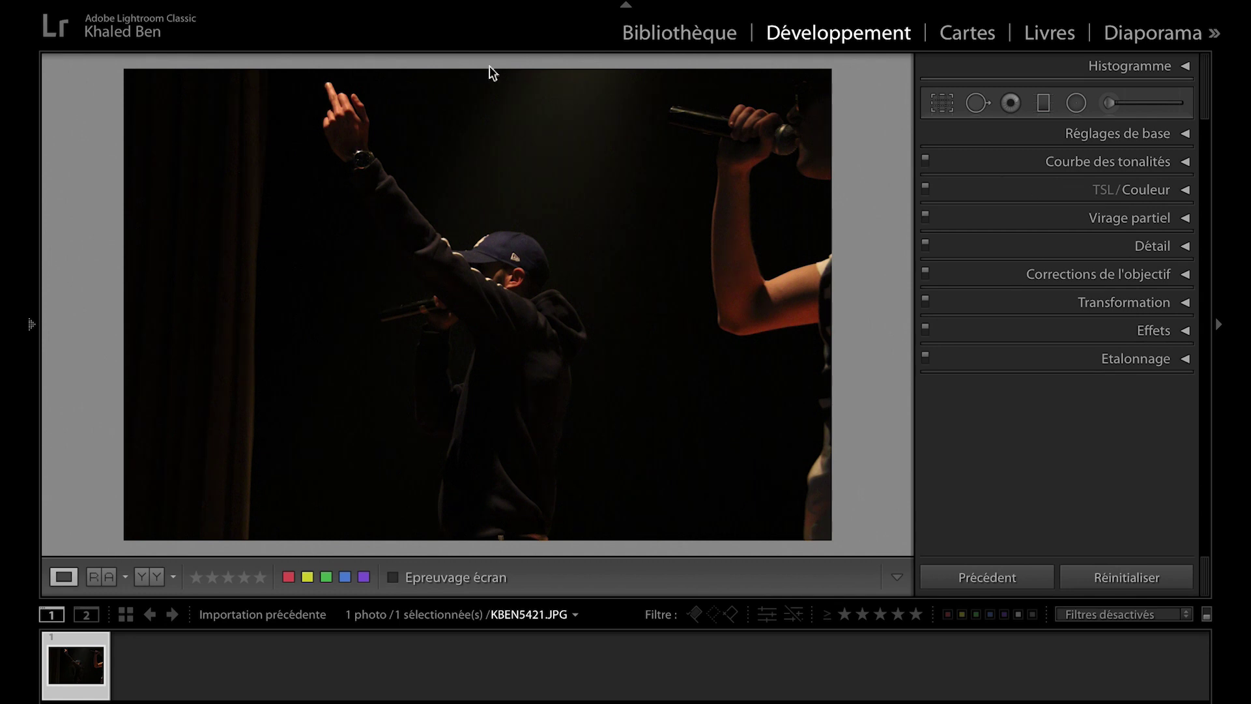
Inspect the raised wrist and the dark curtain's noise up close, and show the photo info.
left_click(339, 152)
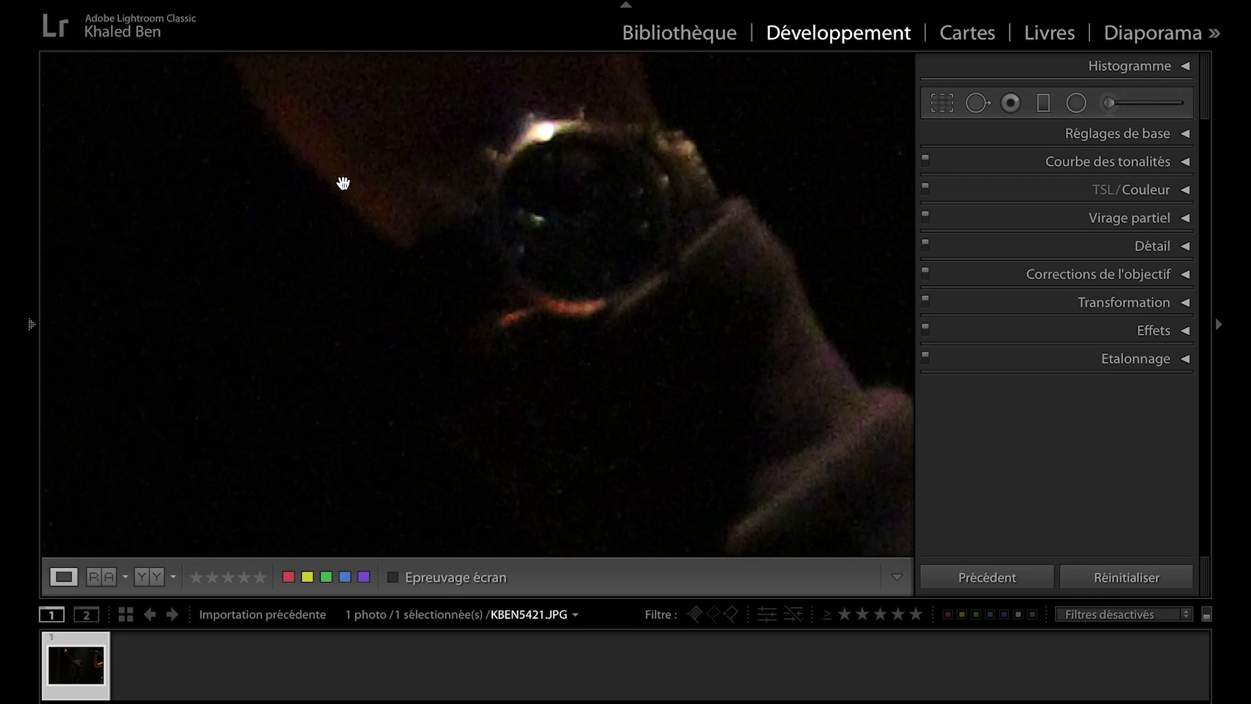
left_click_drag(338, 156, 377, 240)
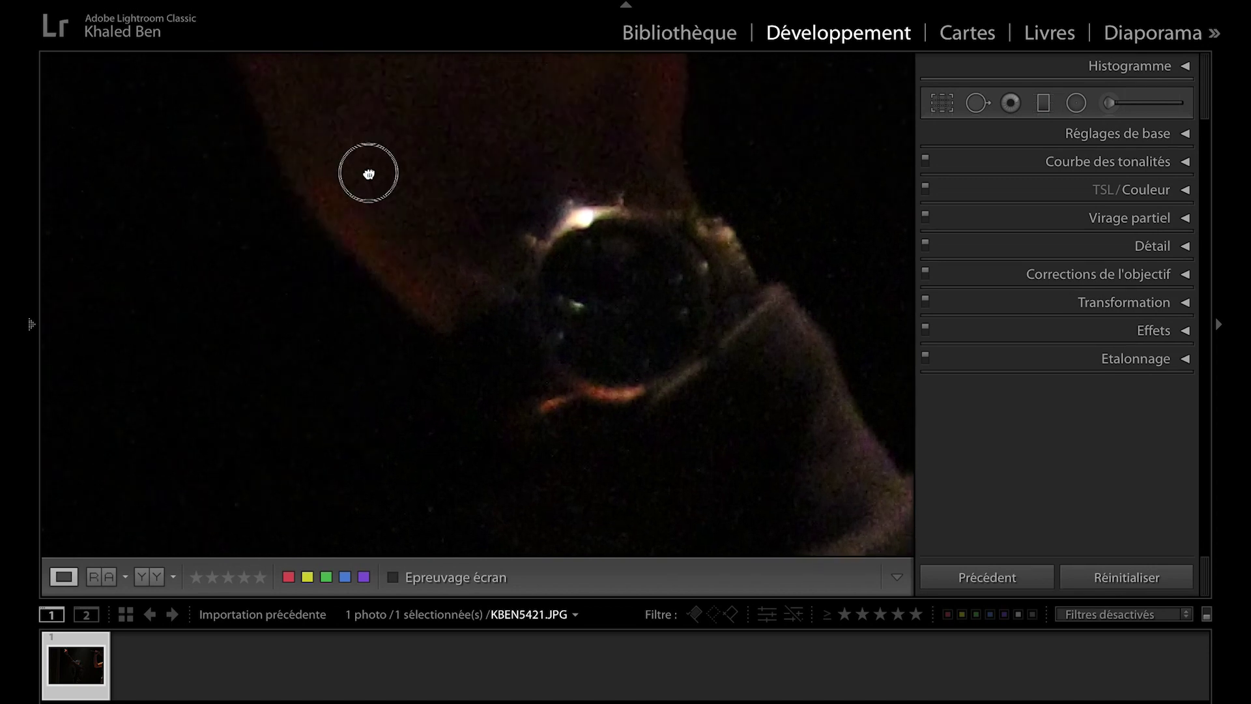
left_click_drag(368, 171, 379, 201)
left_click(380, 201)
left_click(333, 104)
mouse_move(365, 261)
left_mouse_down()
mouse_move(385, 176)
mouse_move(332, 293)
left_mouse_up()
left_click(332, 293)
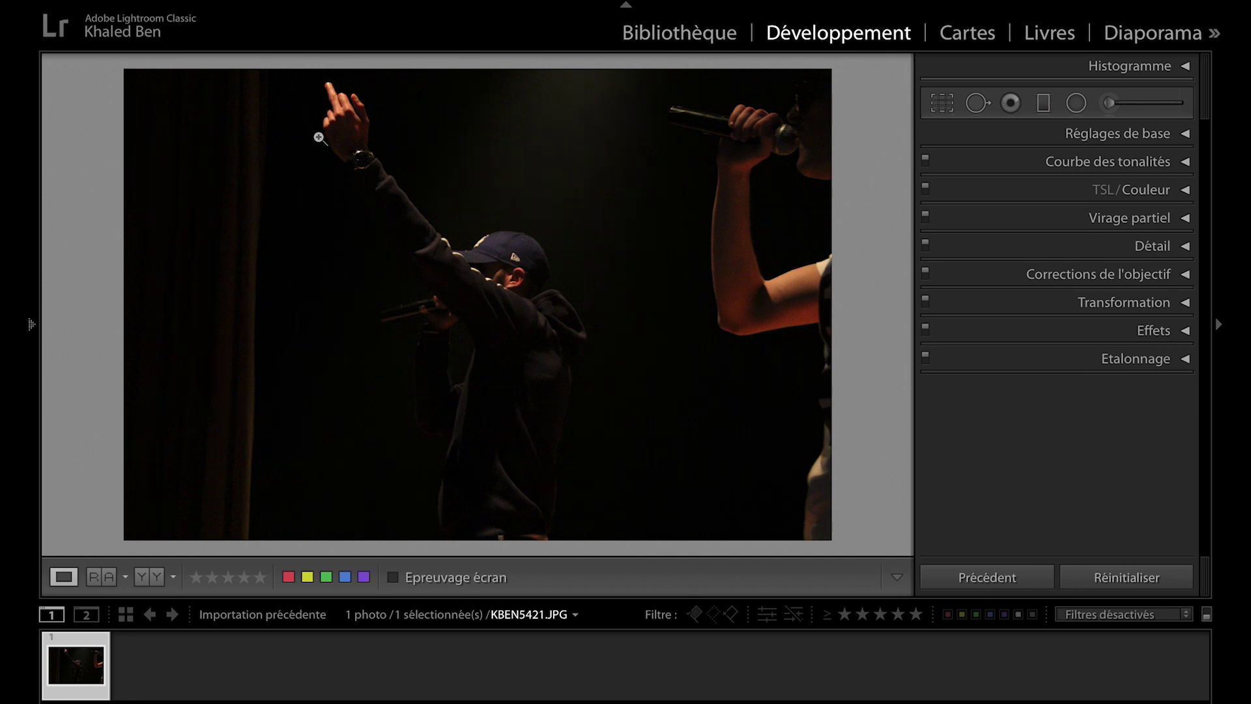
key("i")
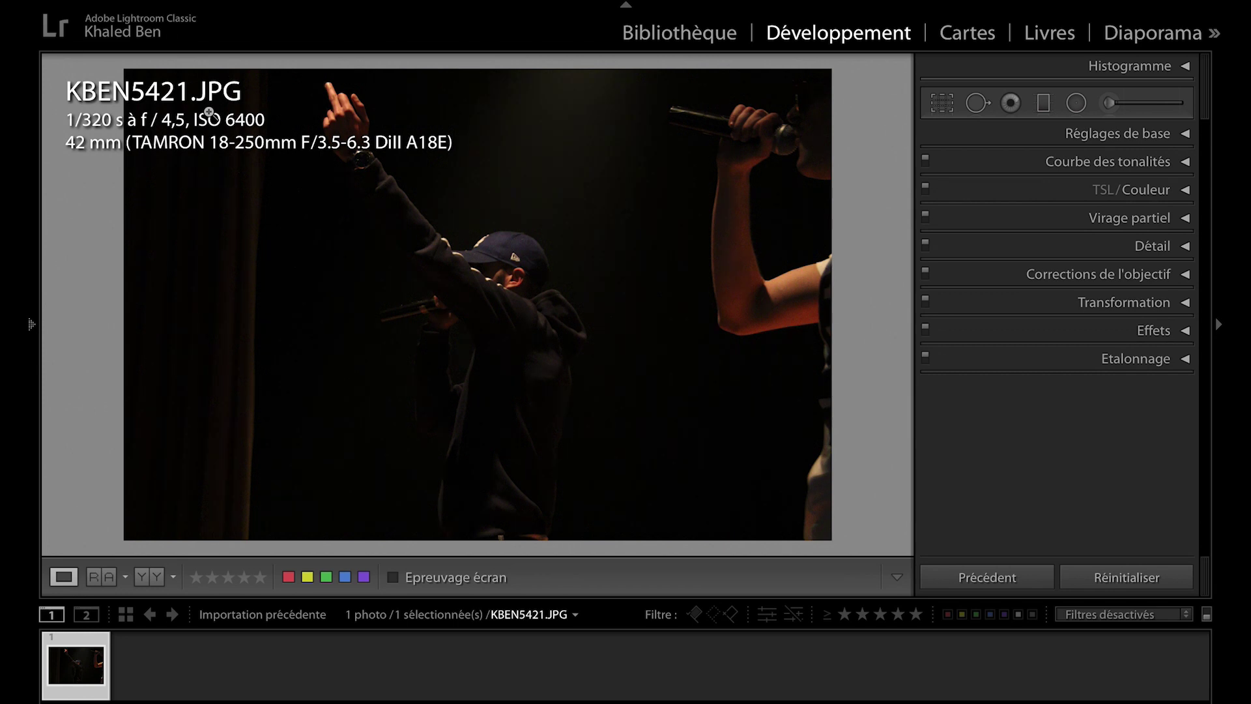
left_click(257, 228)
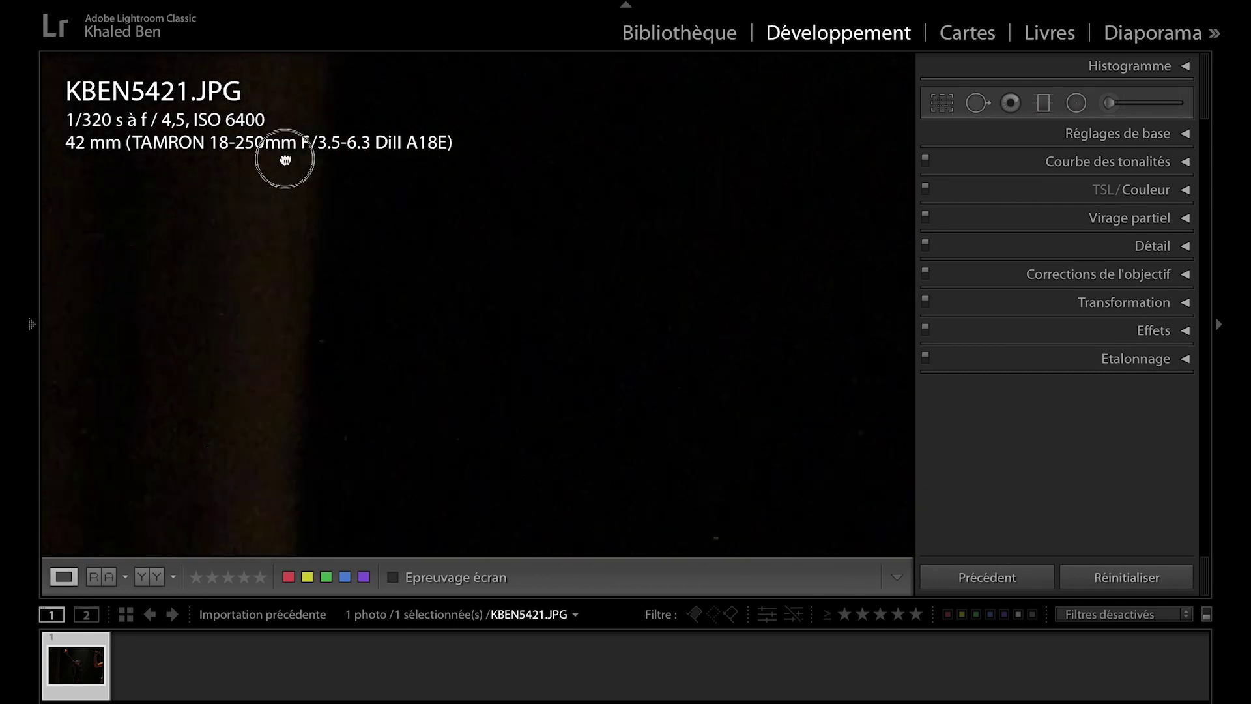
left_click(300, 241)
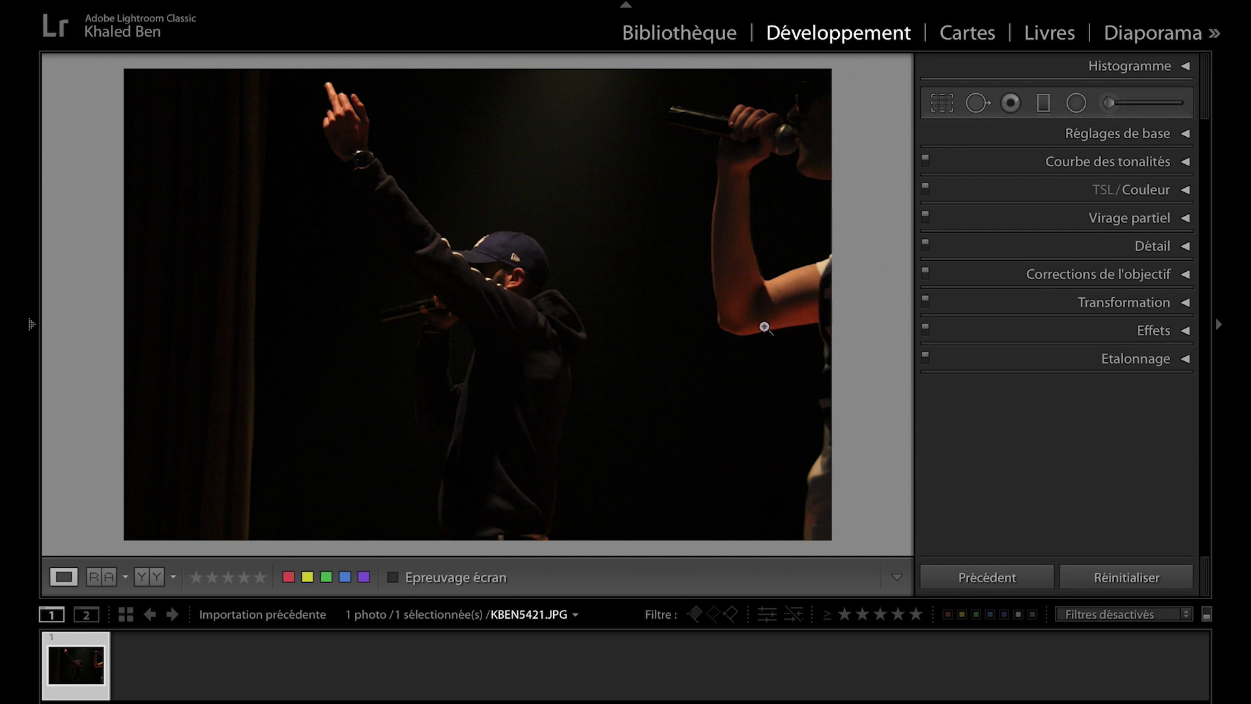
Crop to a 4 x 5 portrait around the rapper, trimming off the right performer, angle −0,05.
left_click(950, 108)
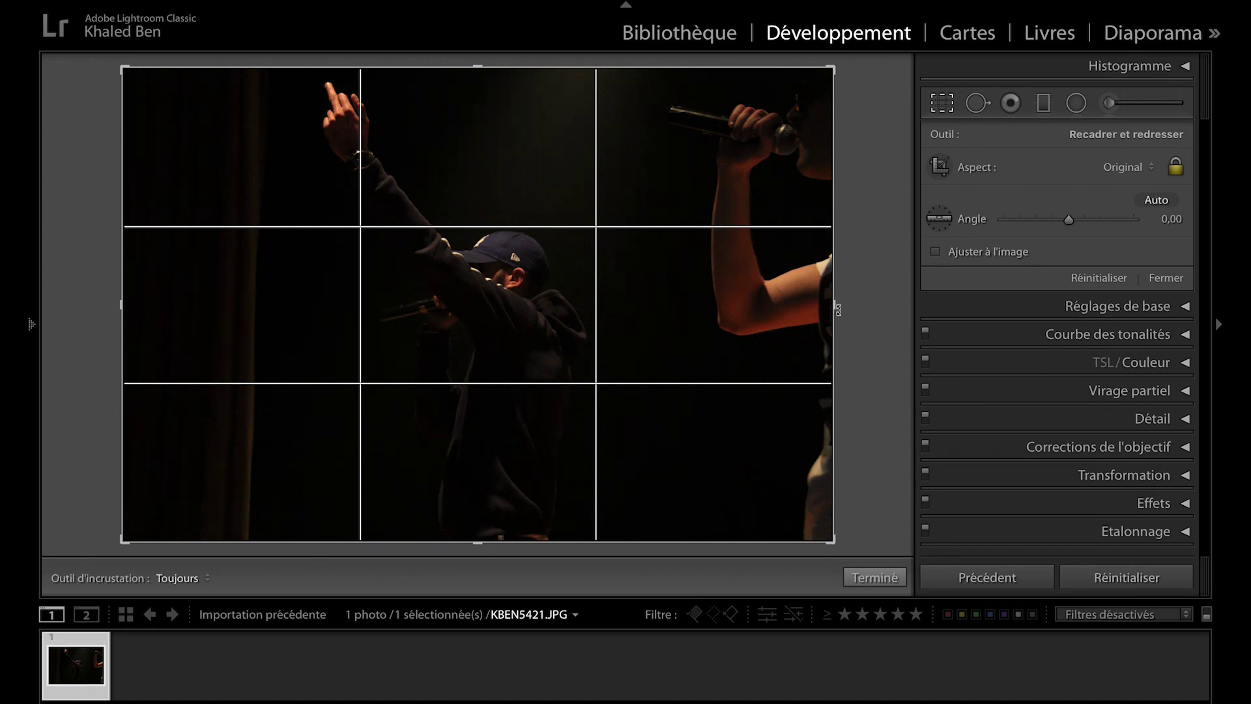
left_click(1175, 166)
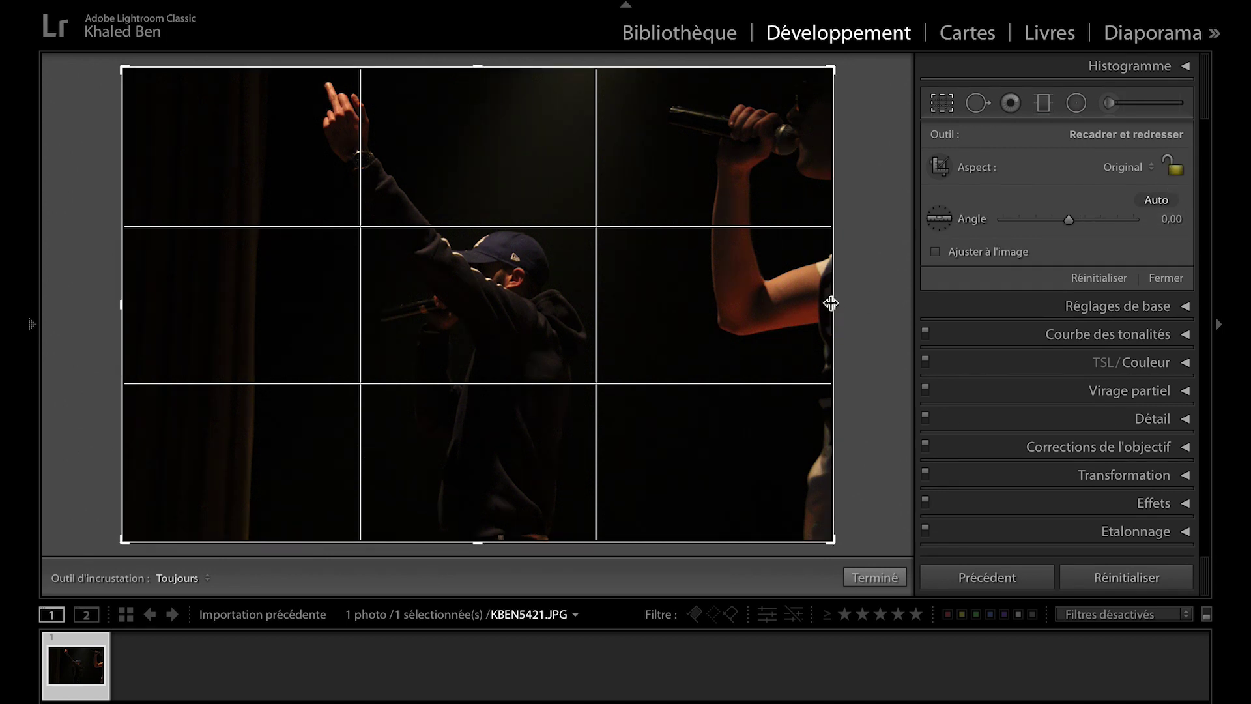
left_click_drag(827, 304, 742, 307)
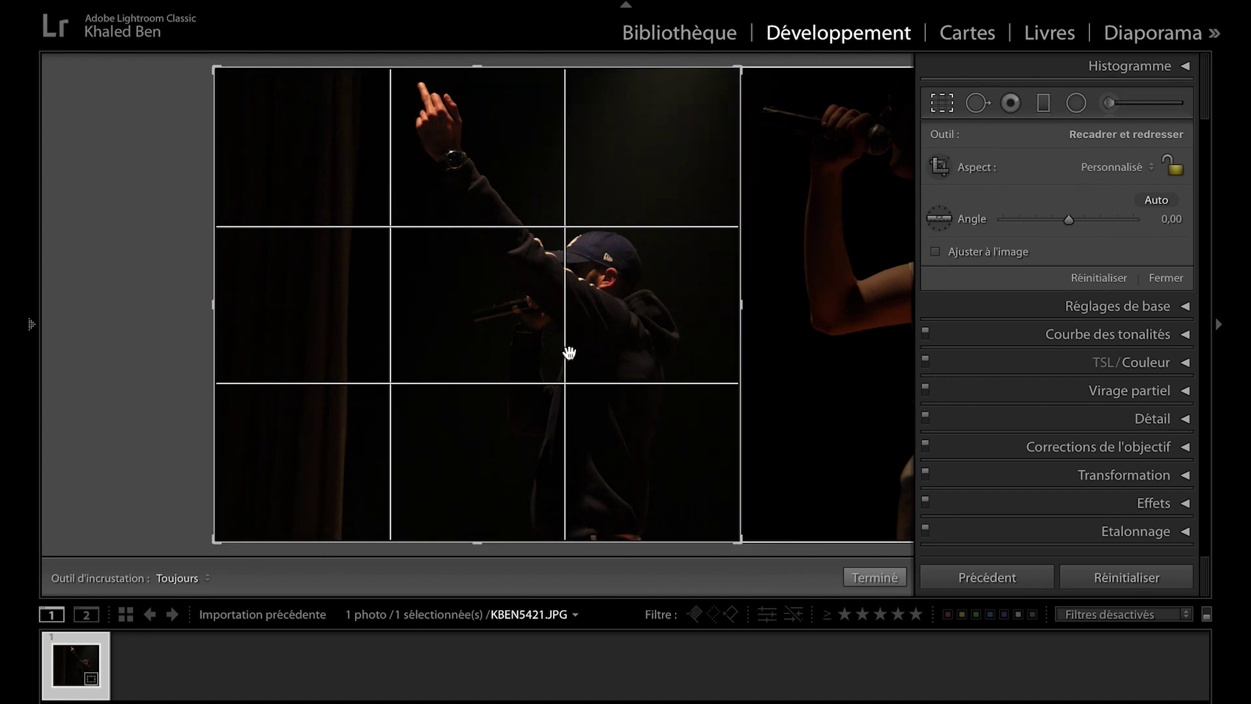
left_click_drag(741, 307, 745, 307)
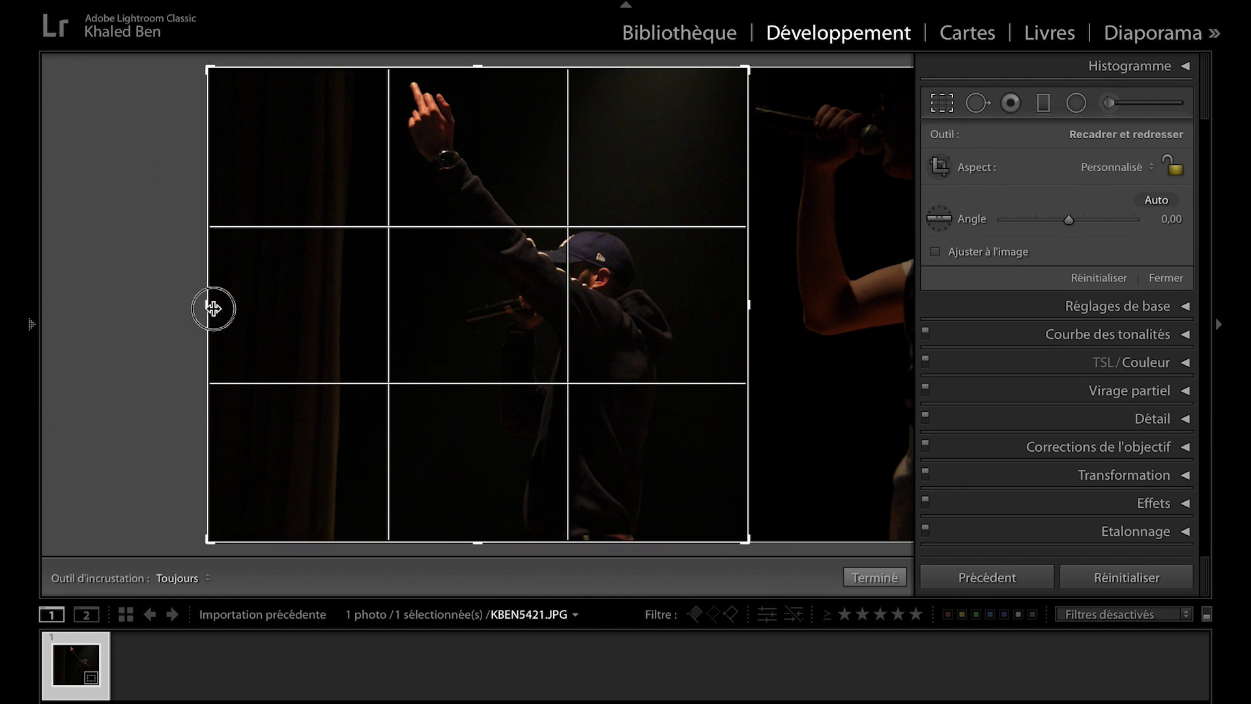
left_click_drag(196, 307, 195, 308)
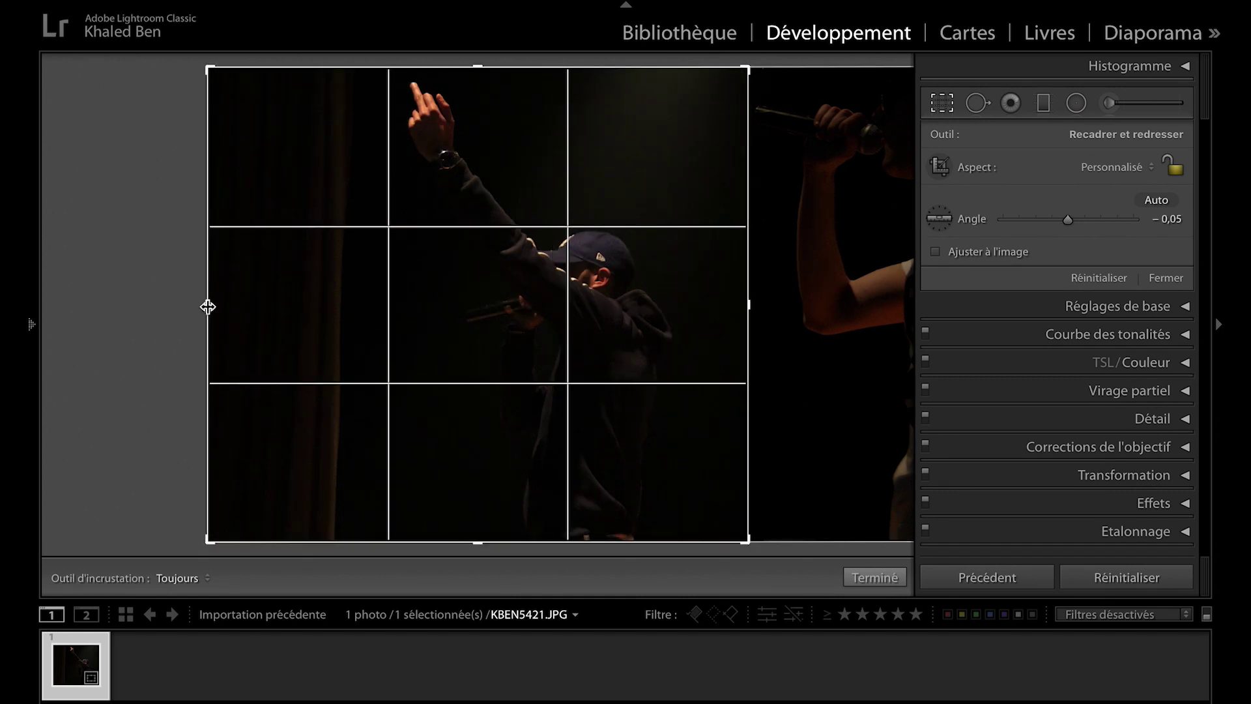
mouse_move(205, 305)
left_mouse_down()
mouse_move(288, 305)
mouse_move(271, 306)
left_mouse_up()
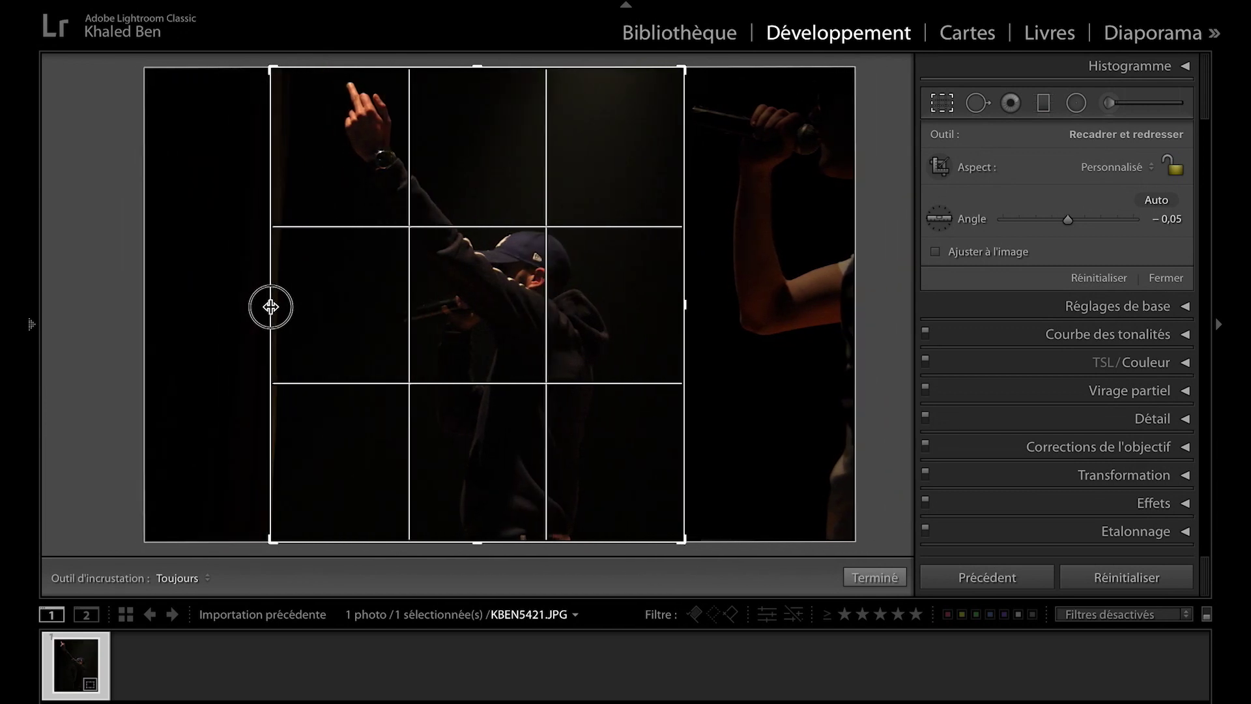
left_click(1113, 167)
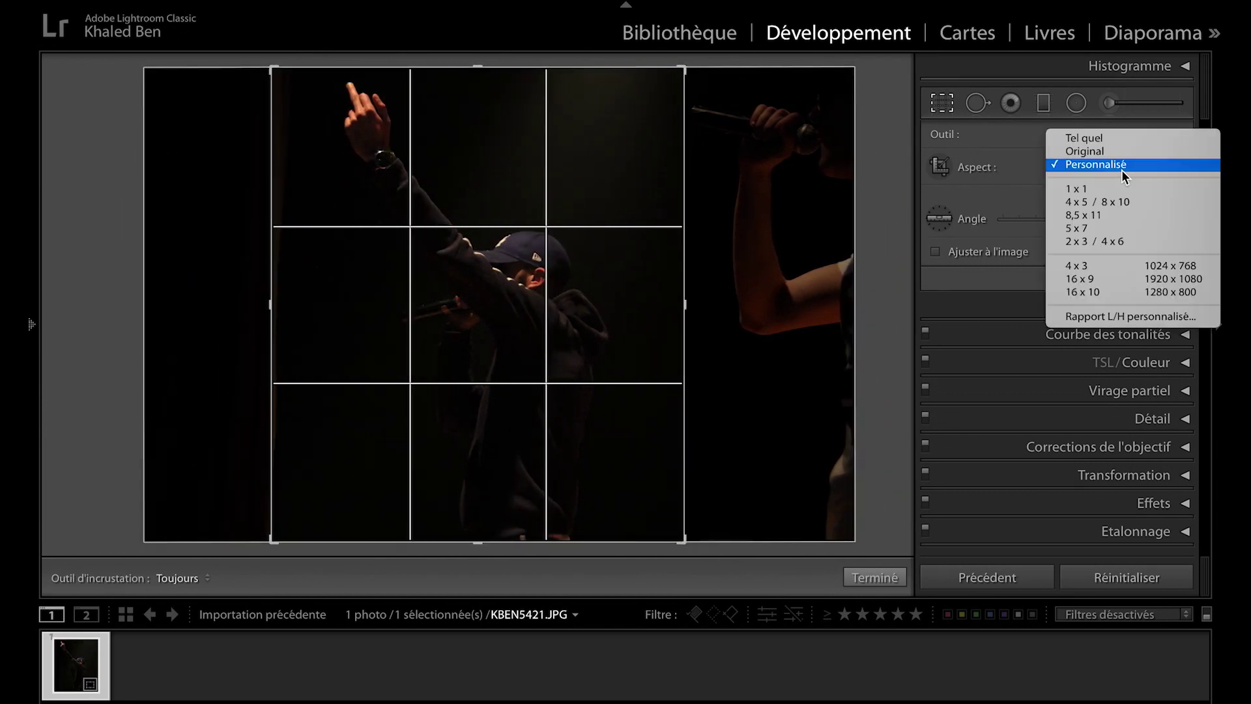
left_click(1125, 199)
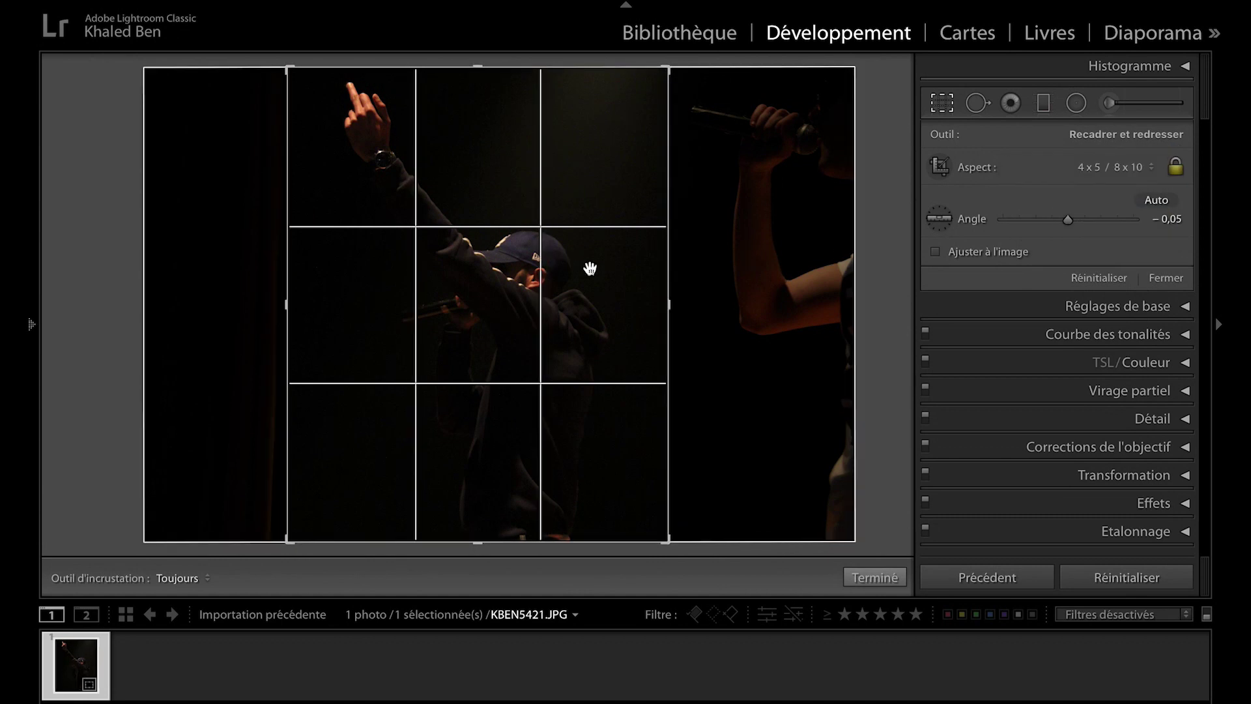
key("Return")
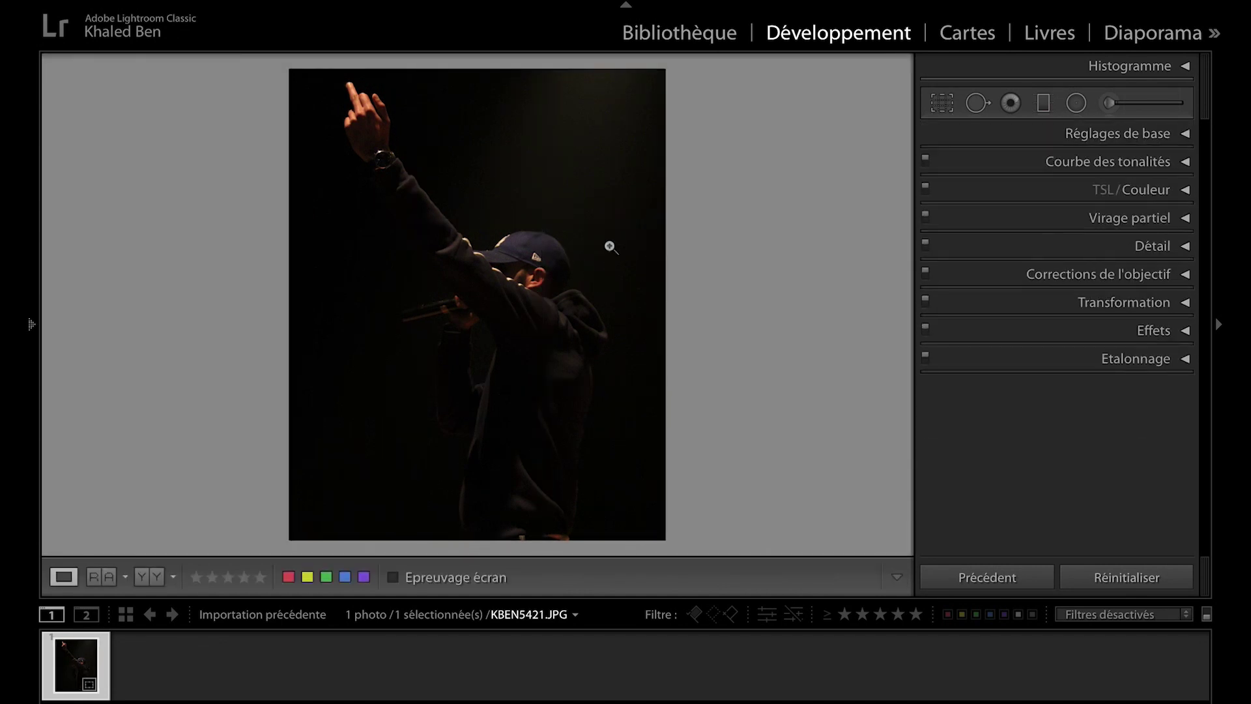
left_click(1010, 102)
Set highlights +2, shadows +25, whites +31 and blacks −30 in the basic tone sliders.
left_click(1059, 125)
left_click(1060, 125)
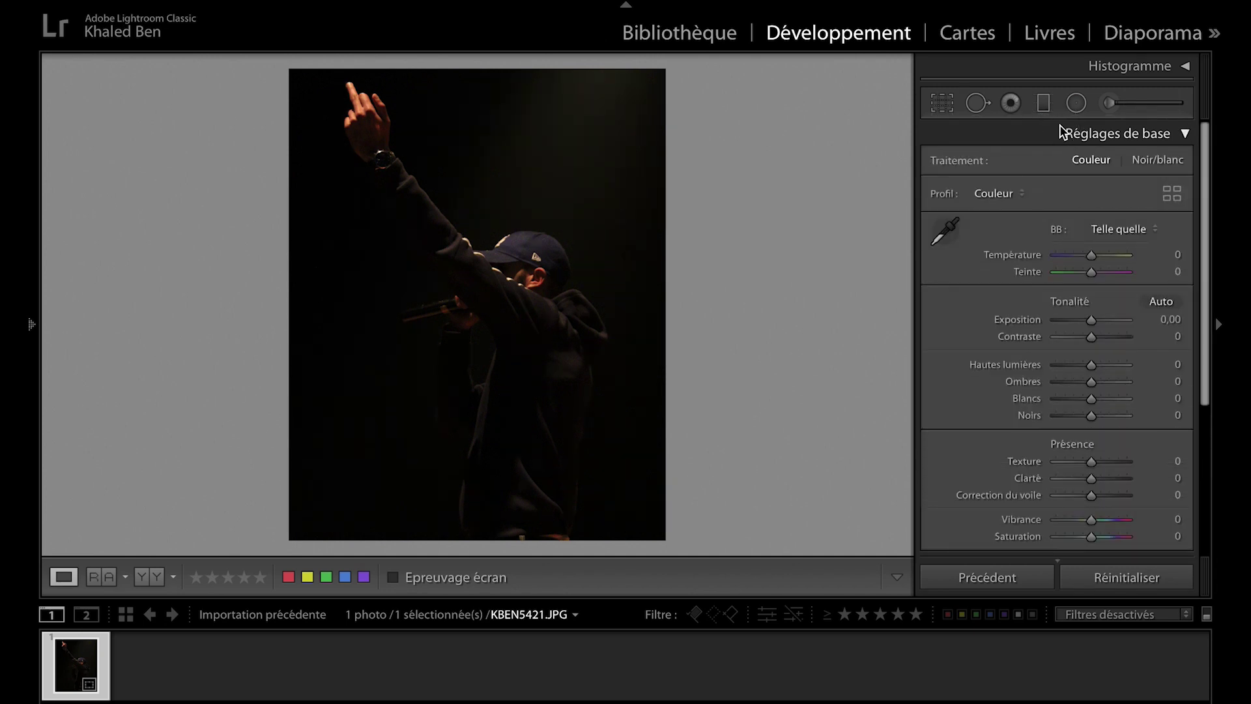
mouse_move(1092, 364)
left_mouse_down()
mouse_move(1079, 365)
mouse_move(1095, 362)
mouse_move(1105, 397)
mouse_move(1084, 414)
left_mouse_up()
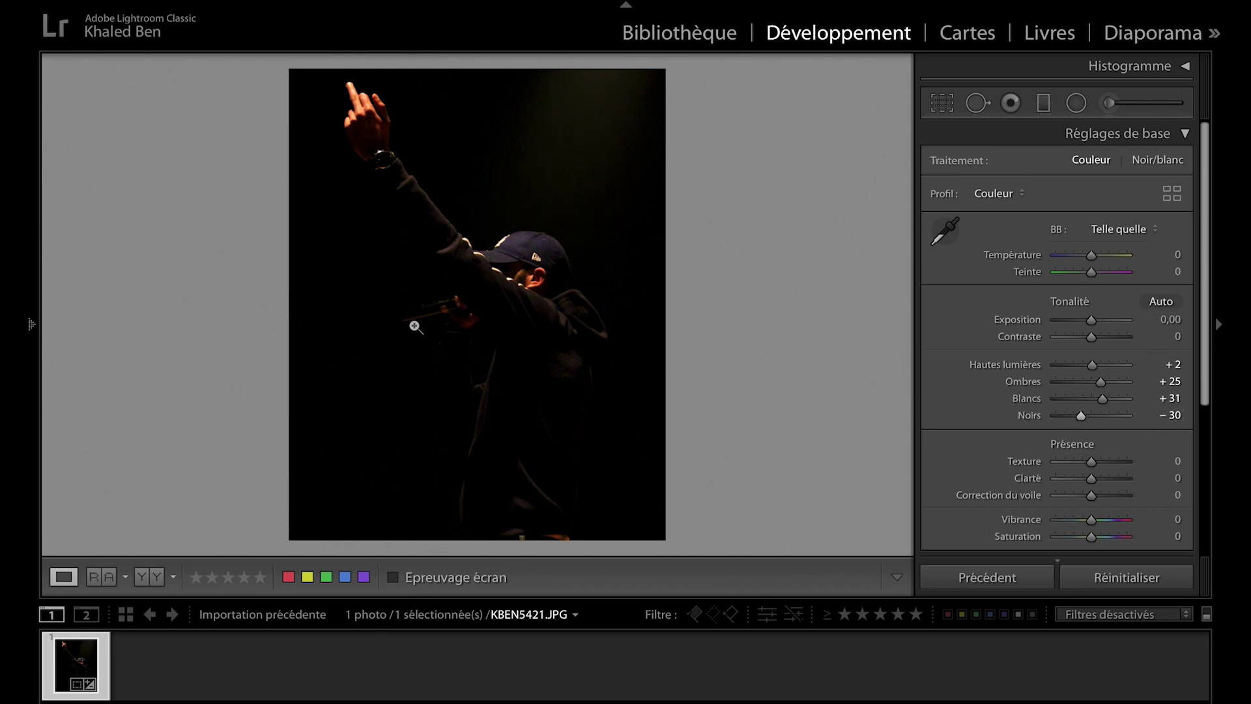
left_click(368, 126)
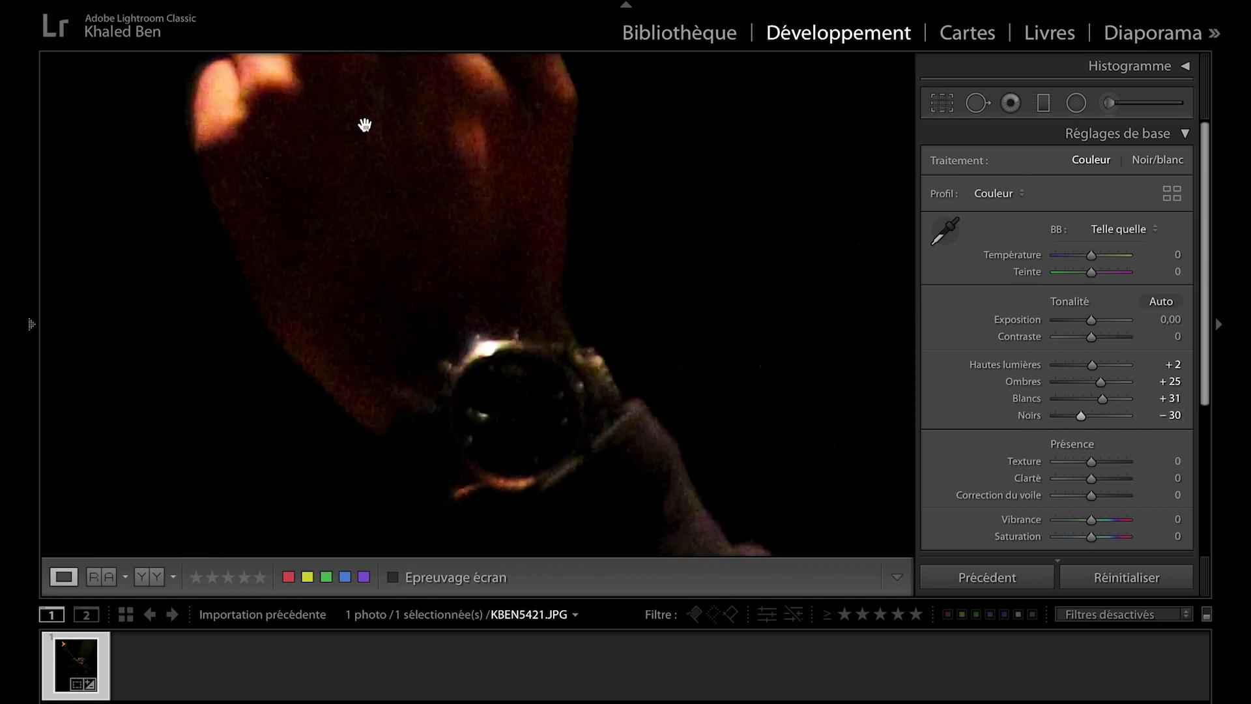
left_click(364, 157)
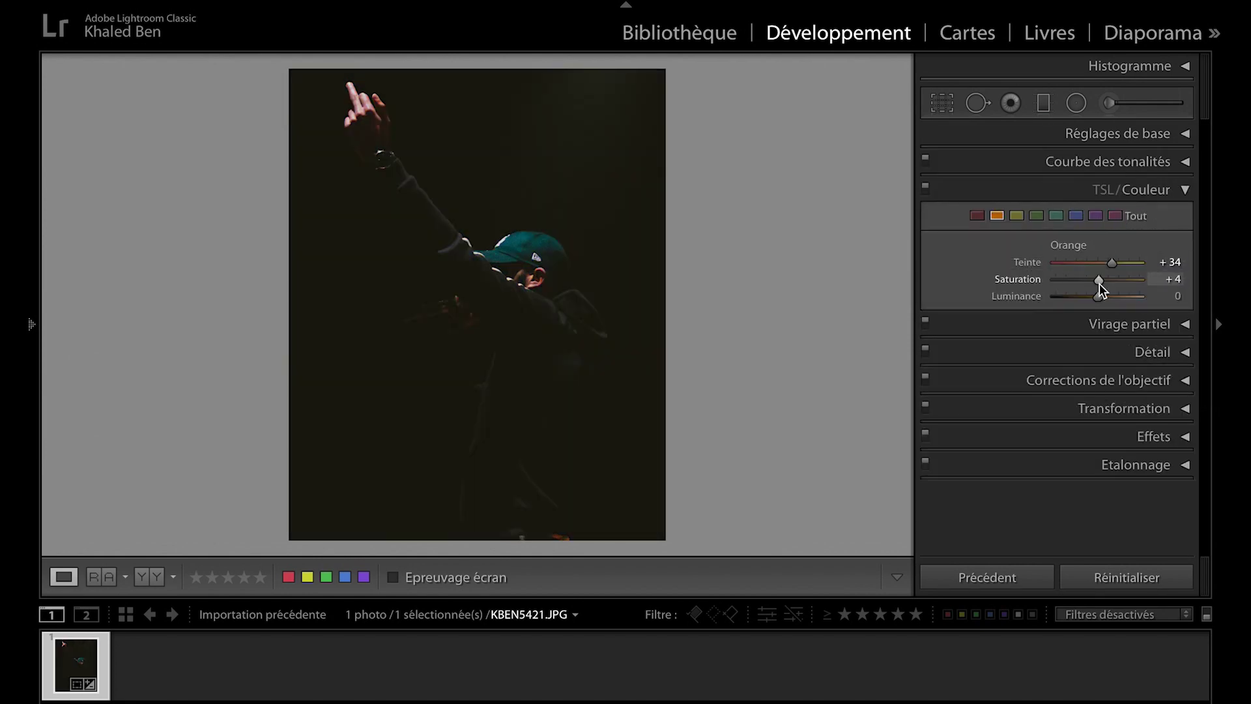
Tweak the orange saturation and blue hue sliders in the HSL colour panel.
left_click_drag(1100, 283, 1083, 271)
left_click(1075, 216)
mouse_move(1070, 263)
left_mouse_down()
mouse_move(1097, 264)
mouse_move(1097, 281)
left_mouse_up()
Reset blue saturation to 0 and remove the blue channel's tone curve points.
left_click(1103, 189)
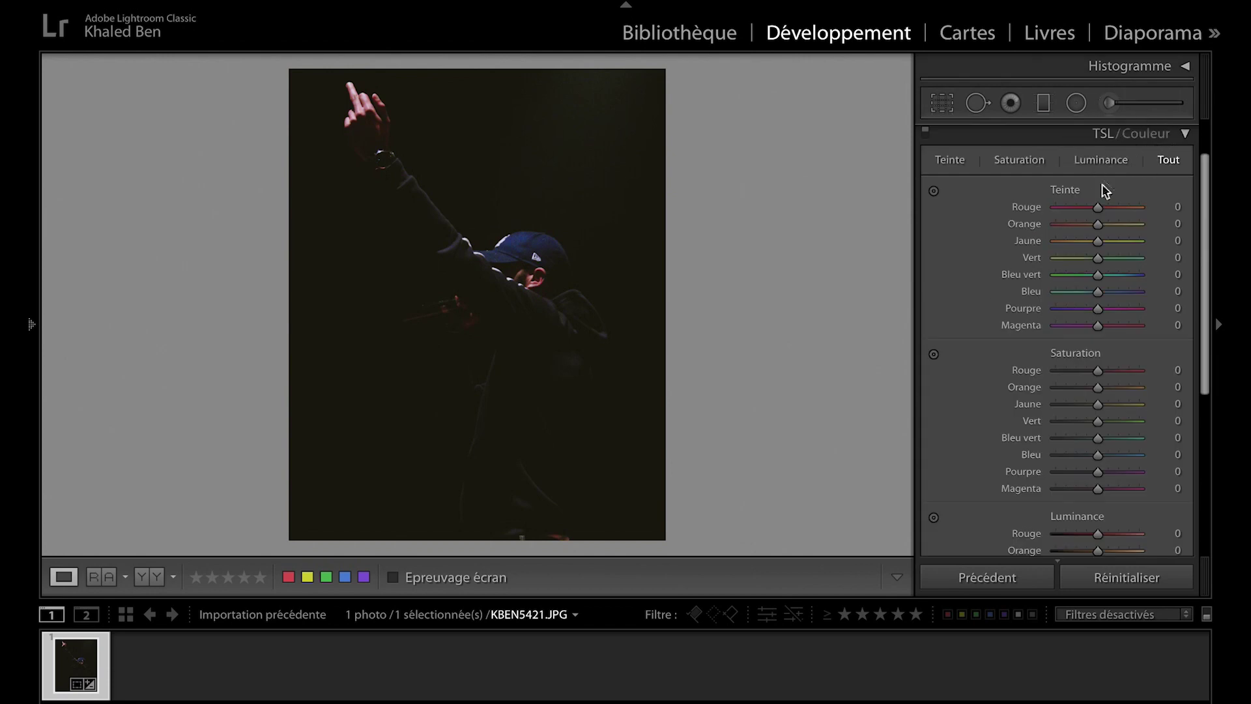
left_click(1132, 133)
left_click(1183, 163)
double_click(1021, 326)
double_click(1098, 234)
left_click_drag(970, 386, 958, 386)
Flatten the RGB curve by deleting its middle points and returning the endpoints to the corners.
left_click(1111, 411)
left_click(1111, 400)
double_click(1104, 243)
double_click(1010, 340)
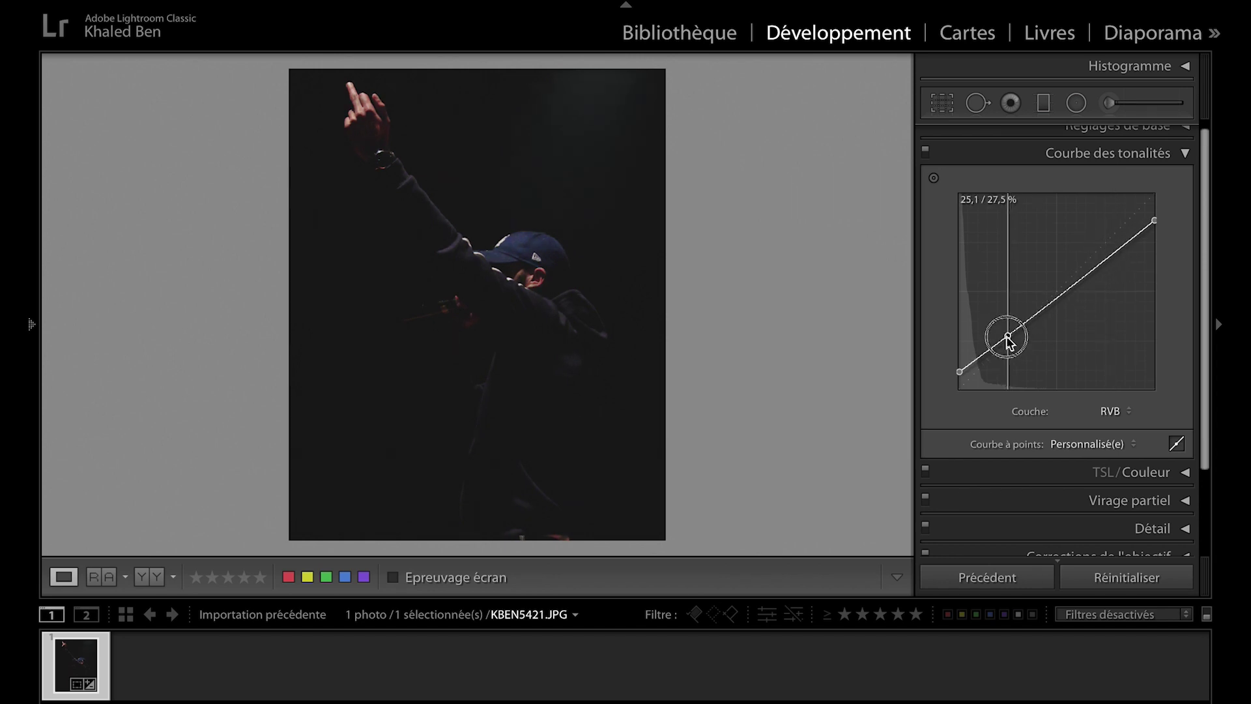
left_click_drag(1154, 220, 1154, 194)
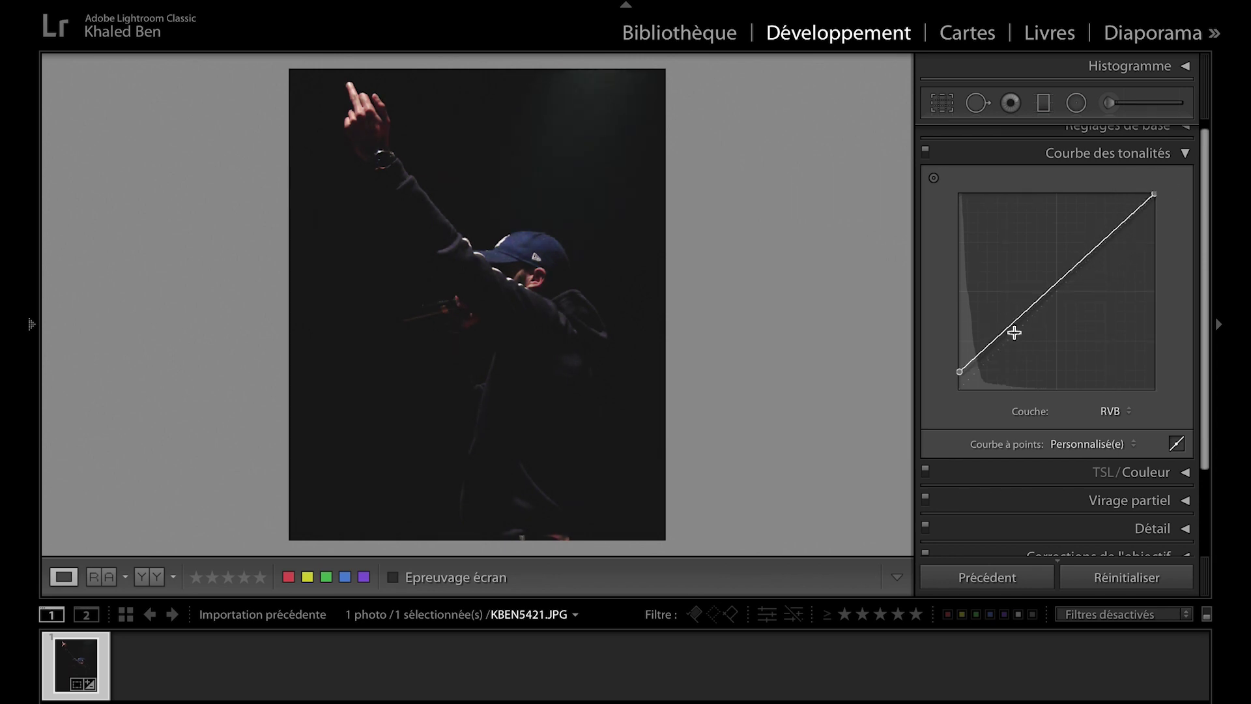
left_click_drag(959, 372, 959, 390)
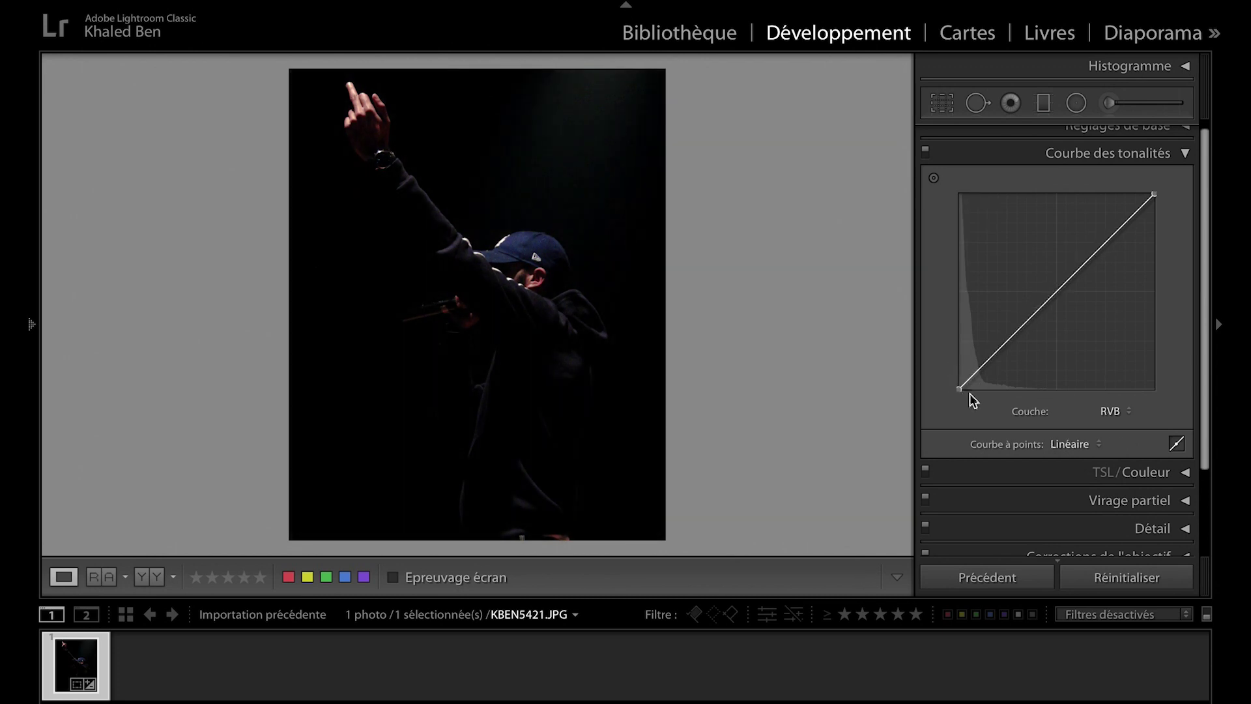
Reset the region curve's shadows, darks and lights sliders, then collapse the tone curve.
left_click(1177, 444)
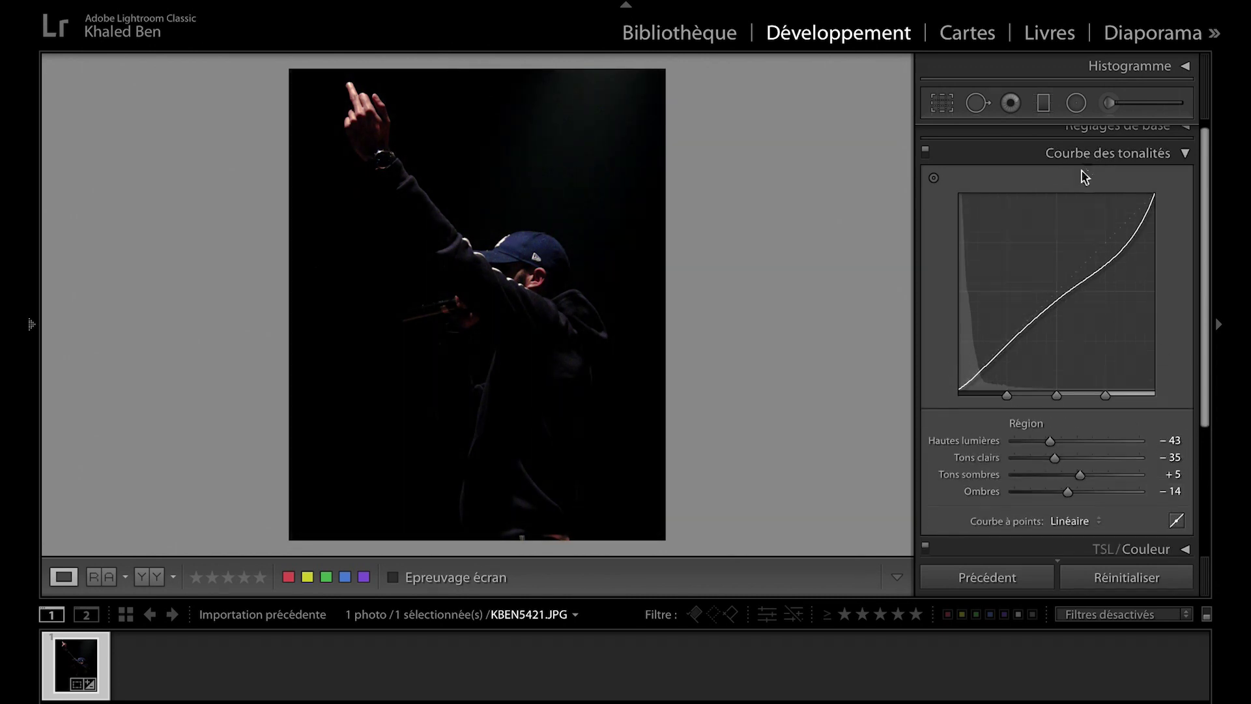
double_click(1068, 492)
mouse_move(1080, 475)
left_mouse_down()
mouse_move(1087, 486)
mouse_move(1119, 441)
mouse_move(1077, 441)
left_mouse_up()
double_click(1002, 475)
double_click(1093, 459)
left_click(1141, 156)
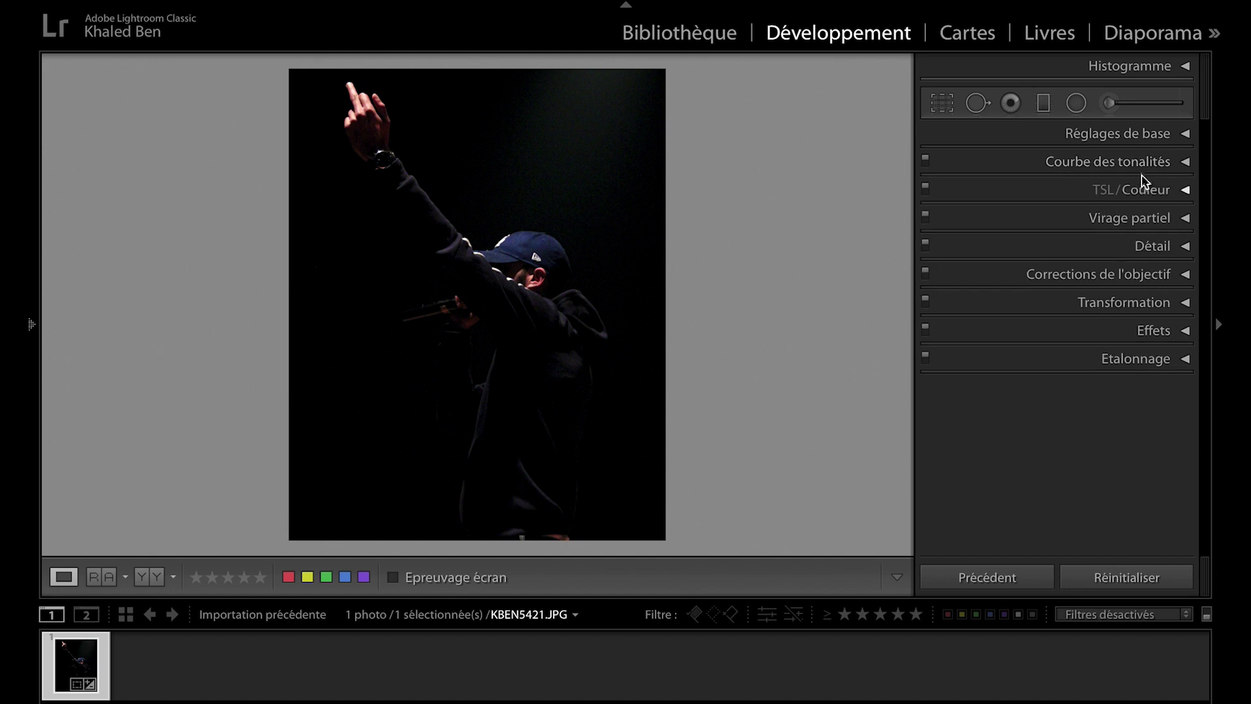
Set temperature to −27, reset vibrance and saturation to 0, and compare before/after.
left_click(1117, 133)
left_click_drag(1090, 536, 1085, 542)
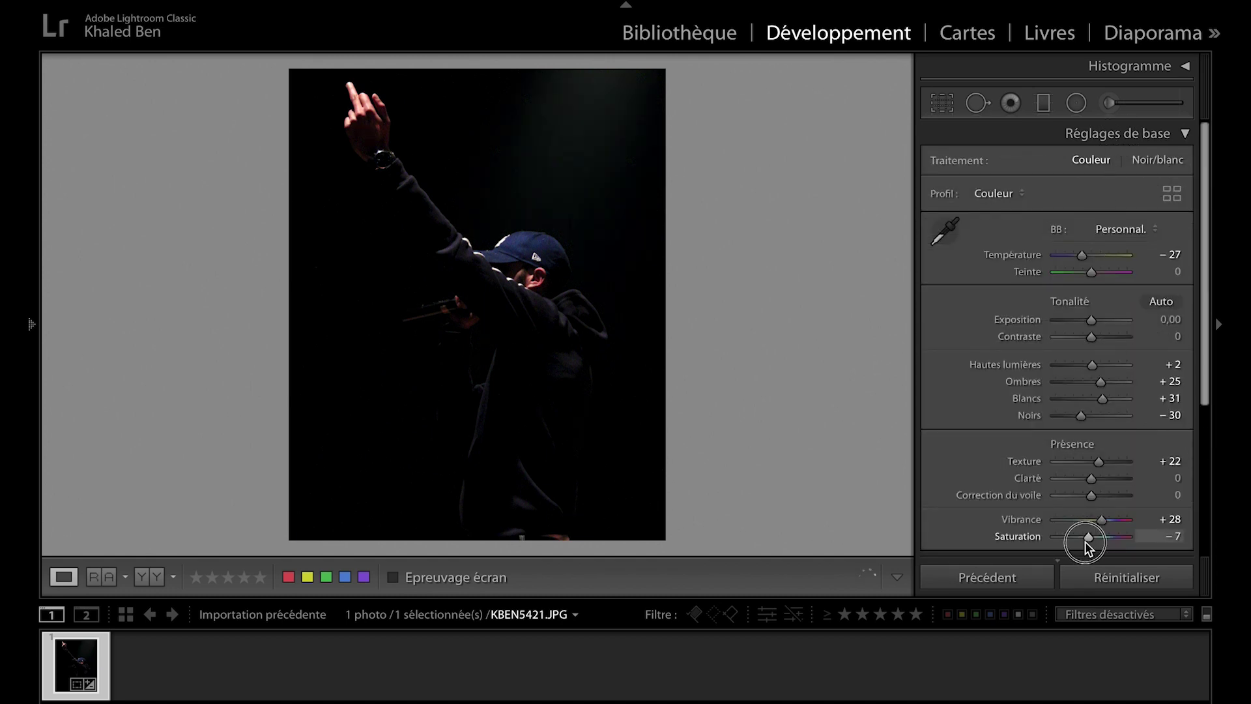
double_click(1088, 537)
left_click(1085, 259)
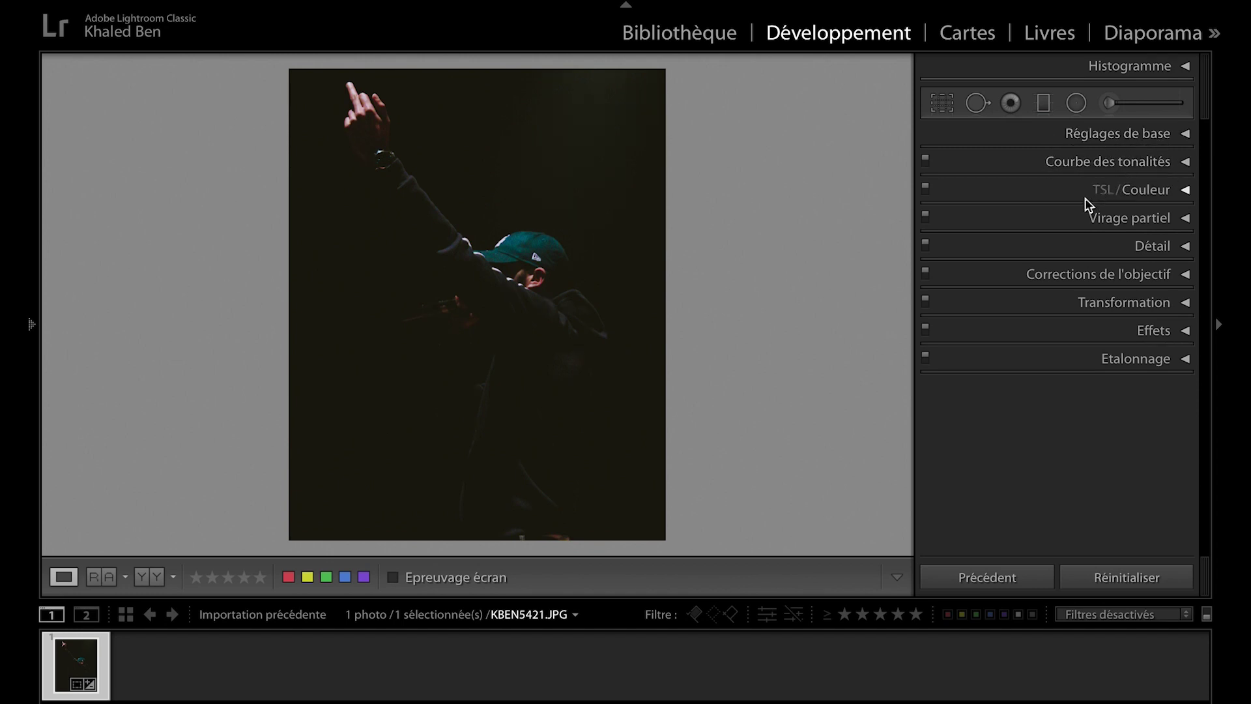
key("backslash")
key("backslash")
key("backslash")
key("backslash")
key("backslash")
key("backslash")
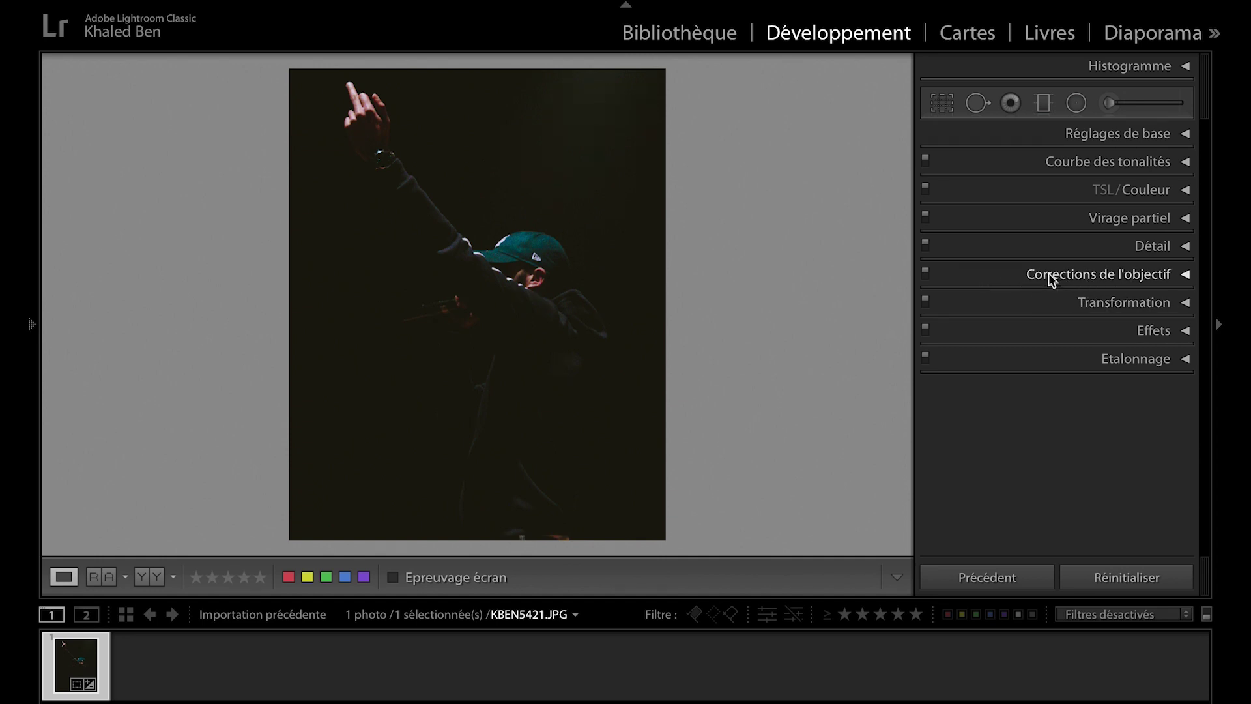
left_click(1129, 274)
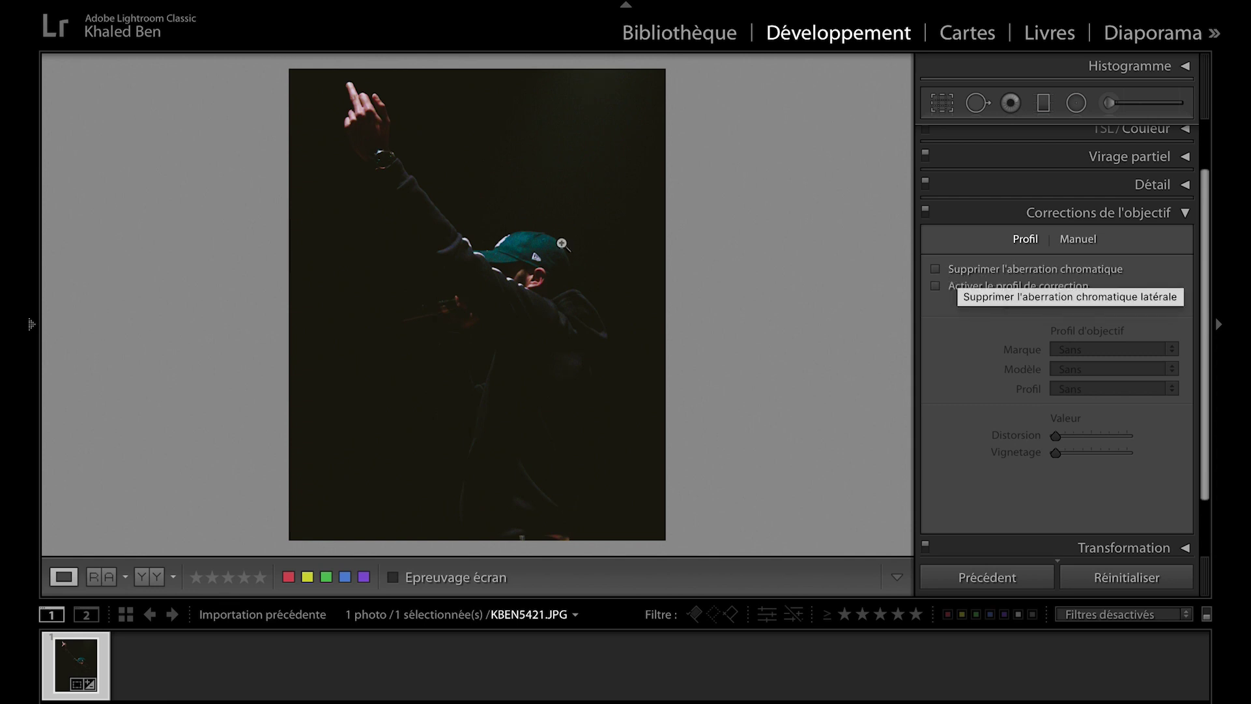
Turn on Supprimer l'aberration chromatique, checking the raised hand's fingers at 1:1.
left_click(378, 104)
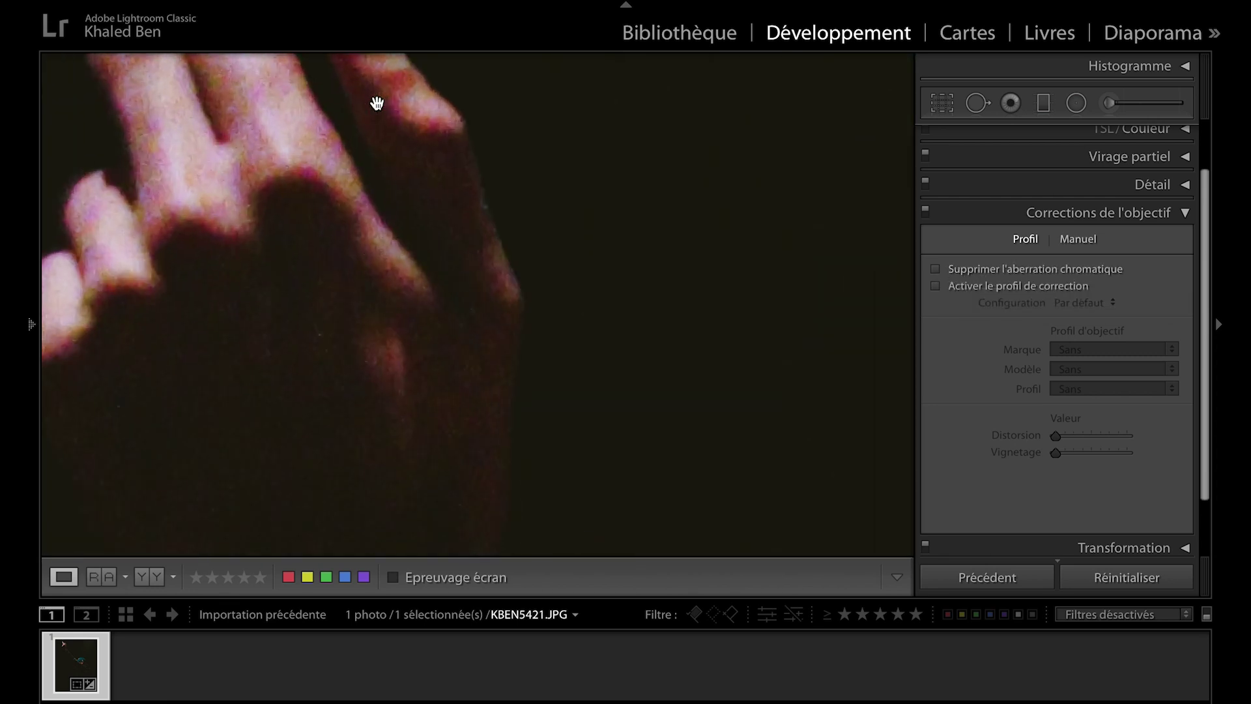
left_click_drag(396, 168, 346, 233)
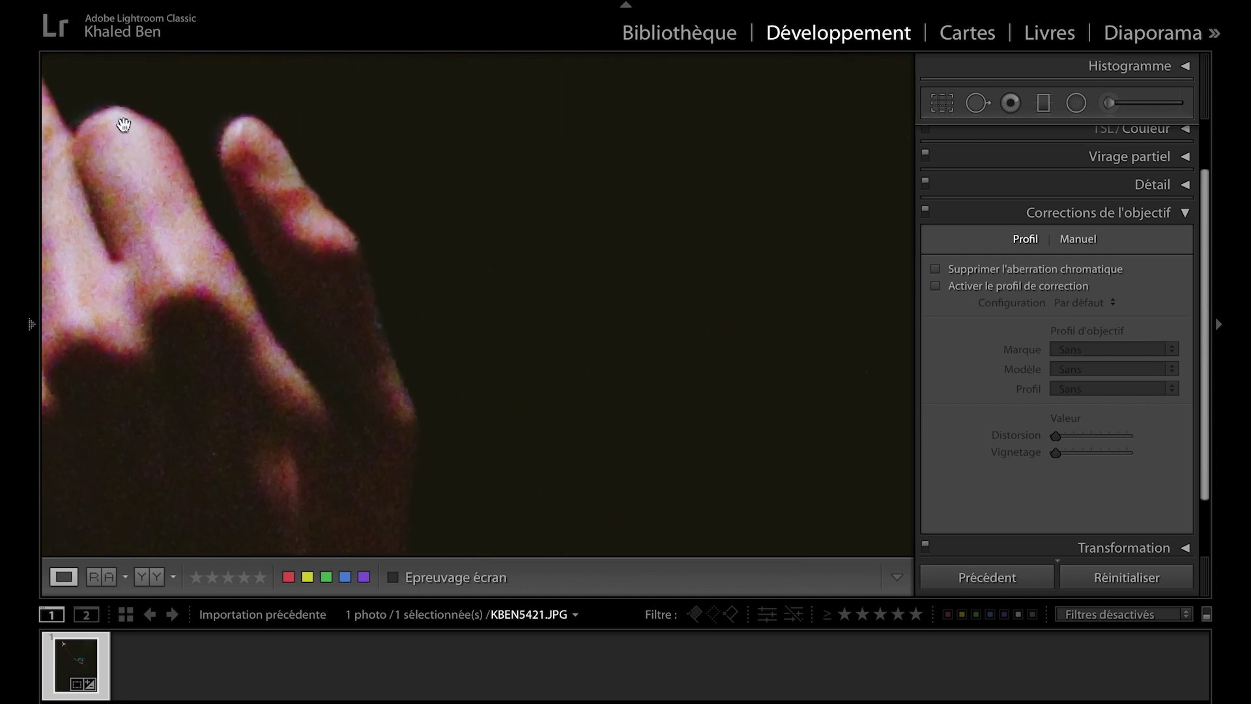
left_click_drag(219, 160, 180, 168)
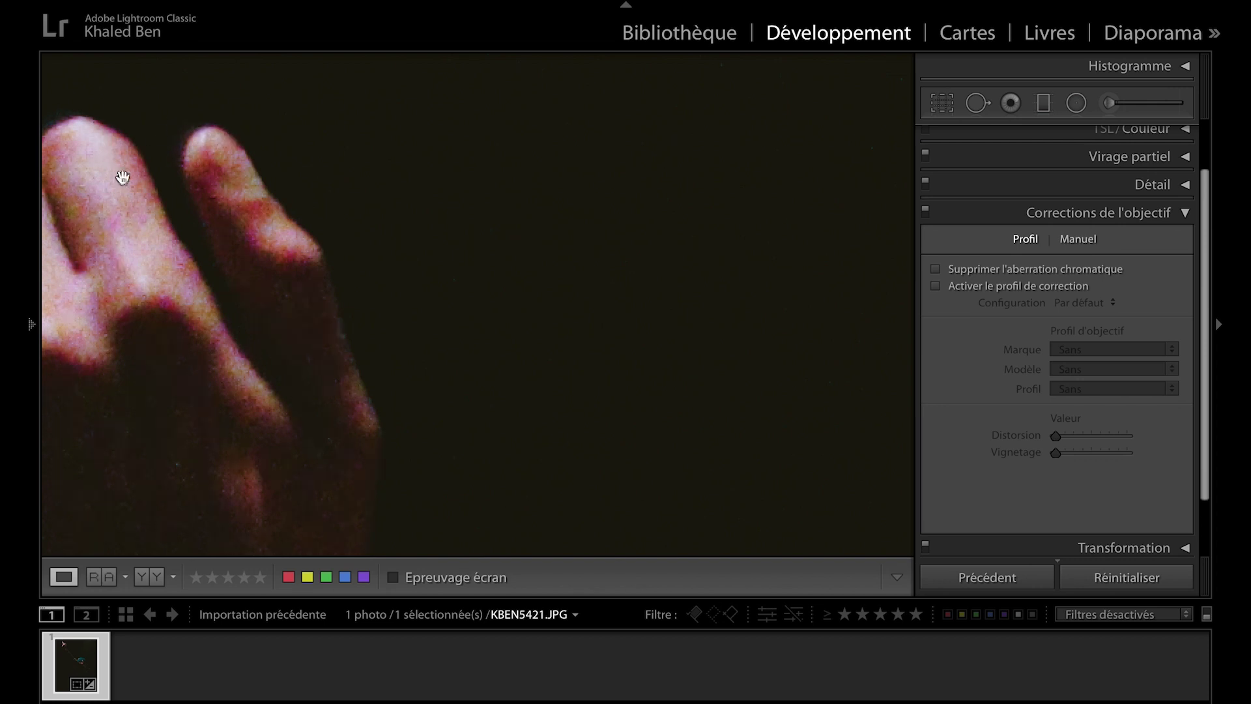
left_click(936, 268)
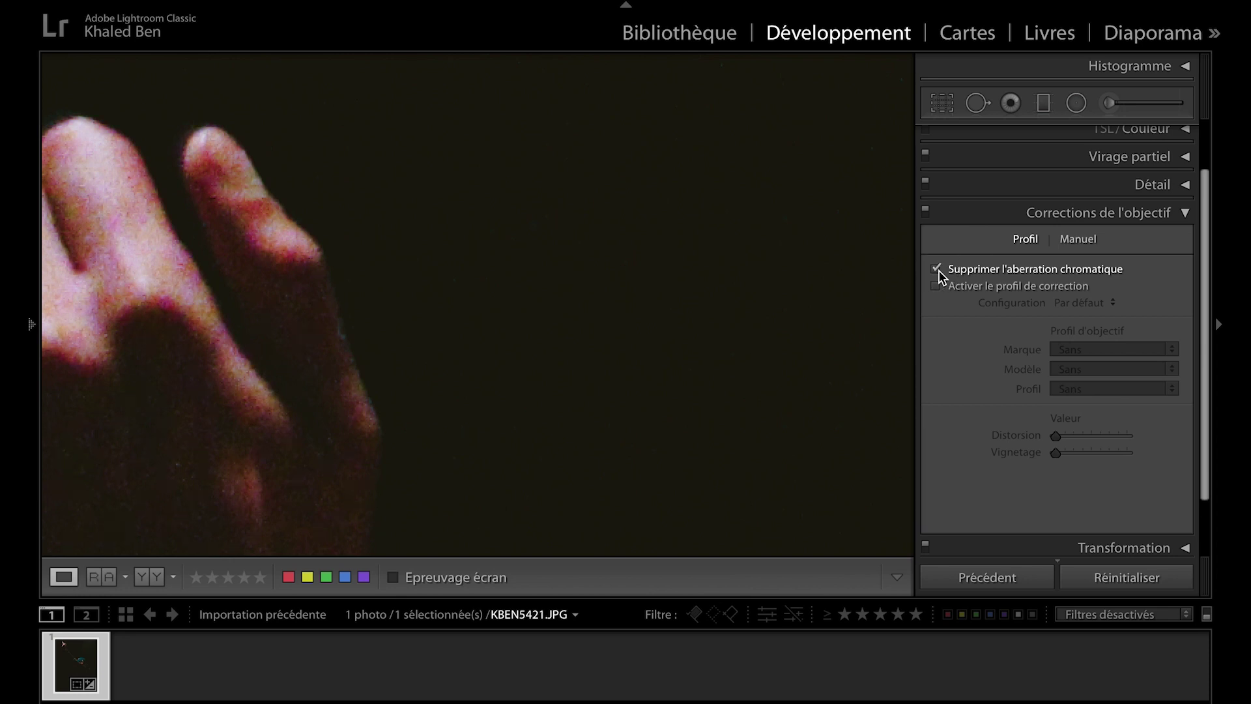
left_click(106, 128)
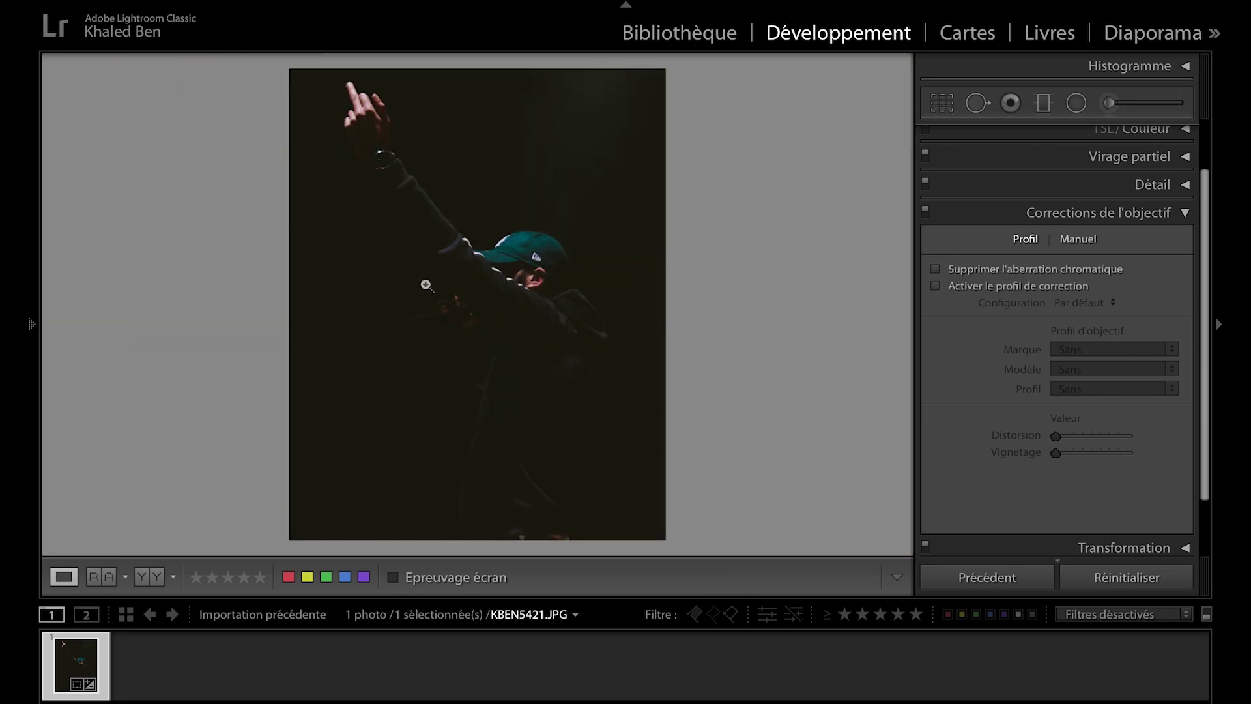
left_click(357, 101)
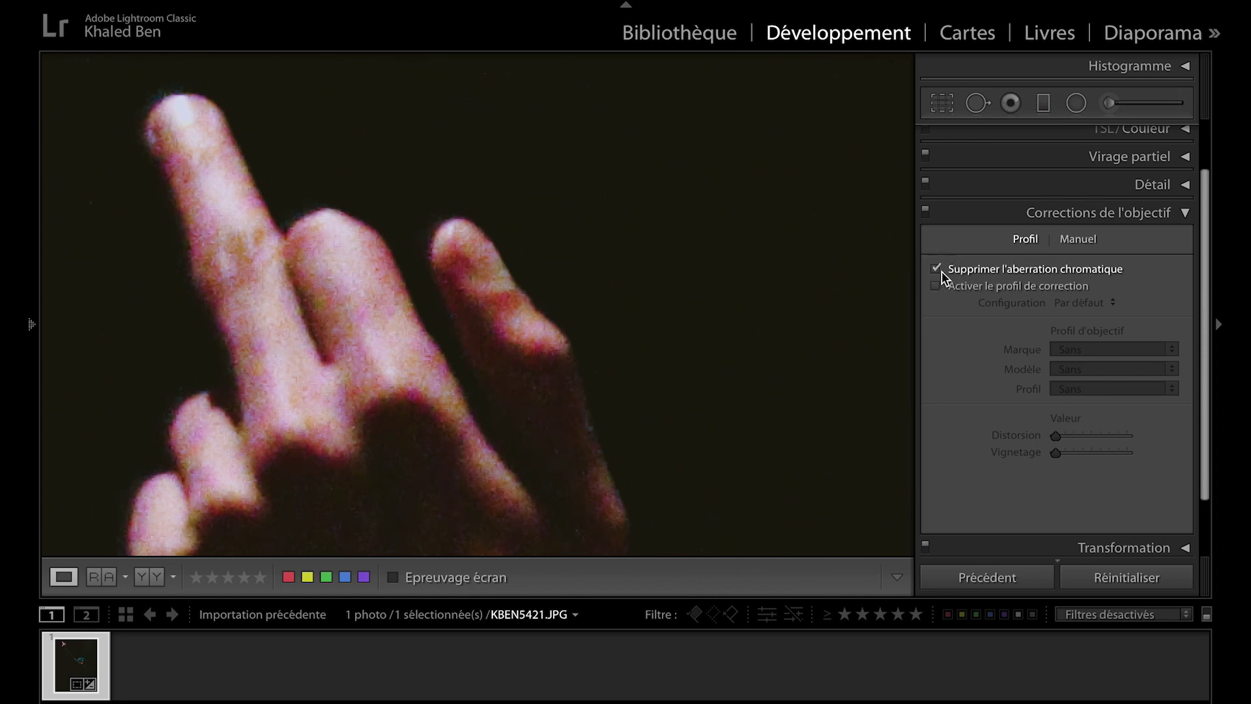
left_click_drag(493, 381, 346, 291)
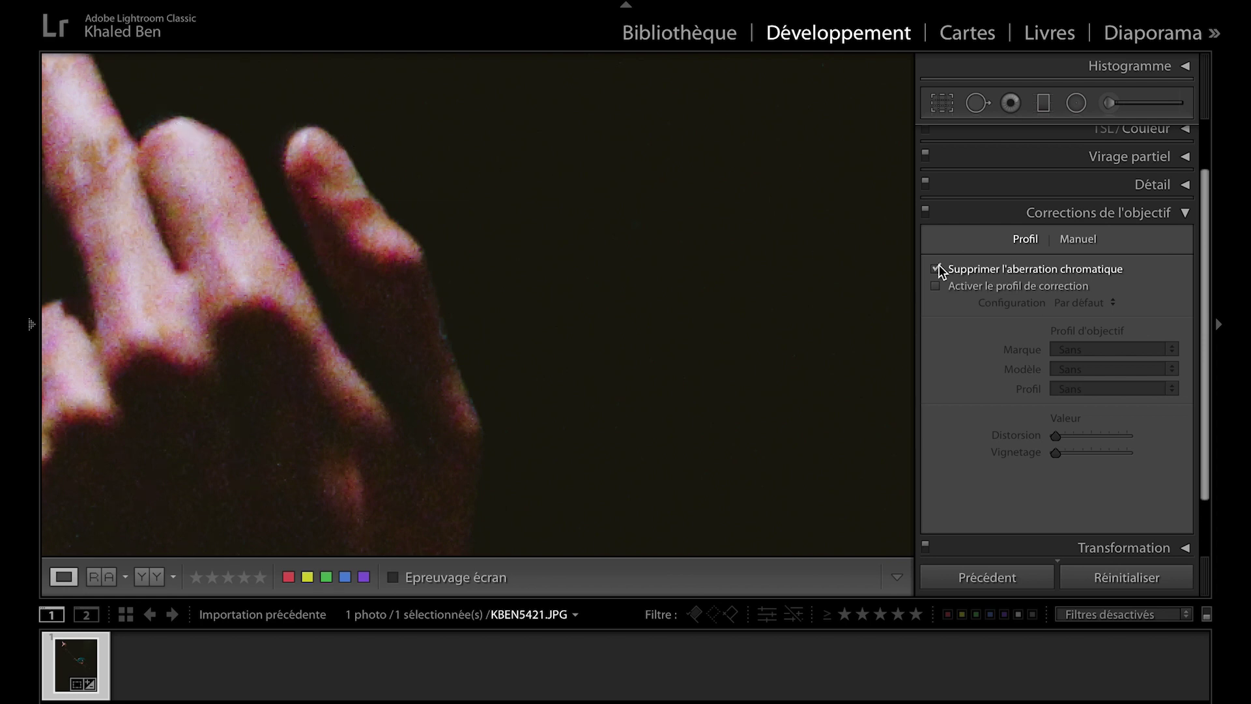
Set purple defringe Valeur to 20 with Teinte violette 30/81.
left_click(1075, 239)
scroll(1078, 326, "down", 1)
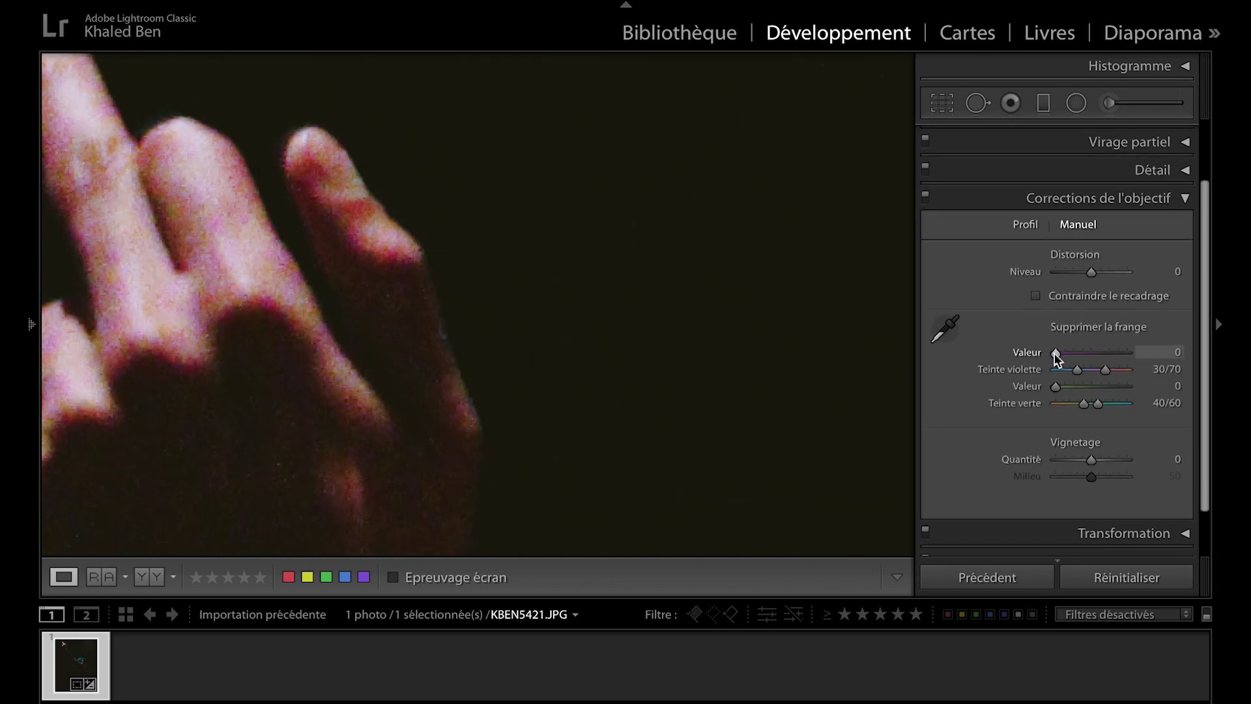
left_click_drag(1056, 352, 1004, 361)
left_click_drag(1057, 354, 1168, 367)
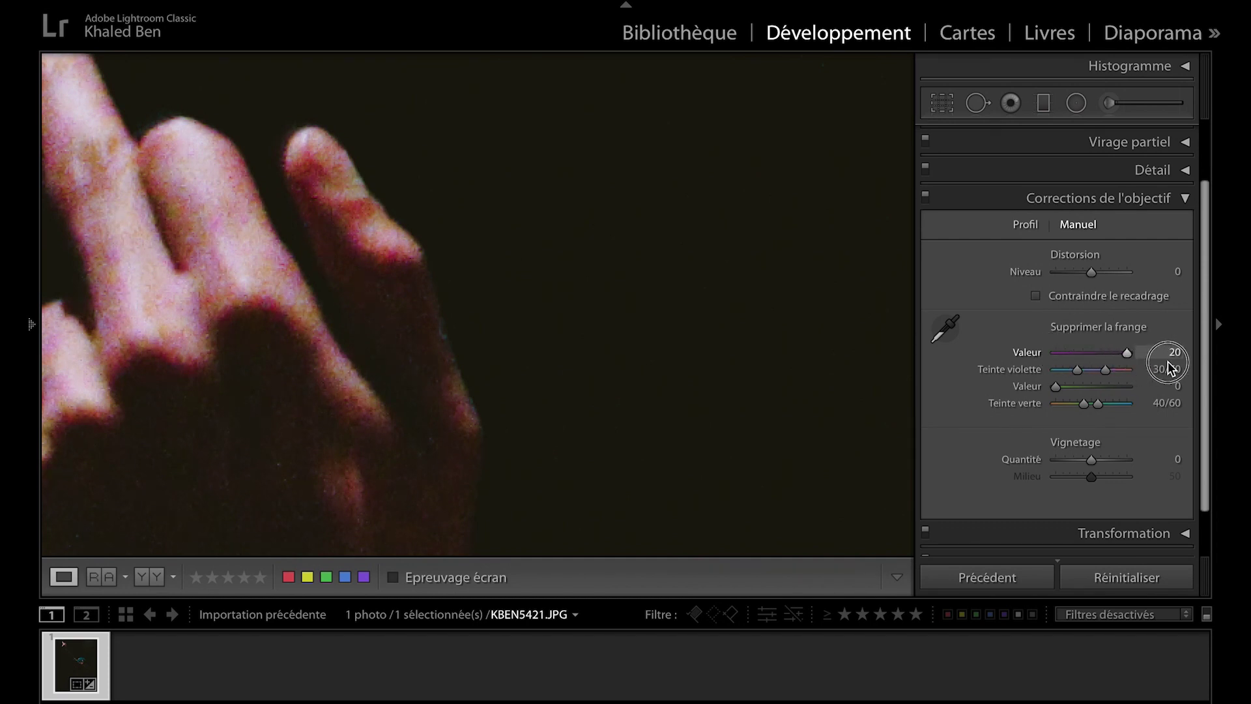
left_click_drag(1113, 377, 1109, 379)
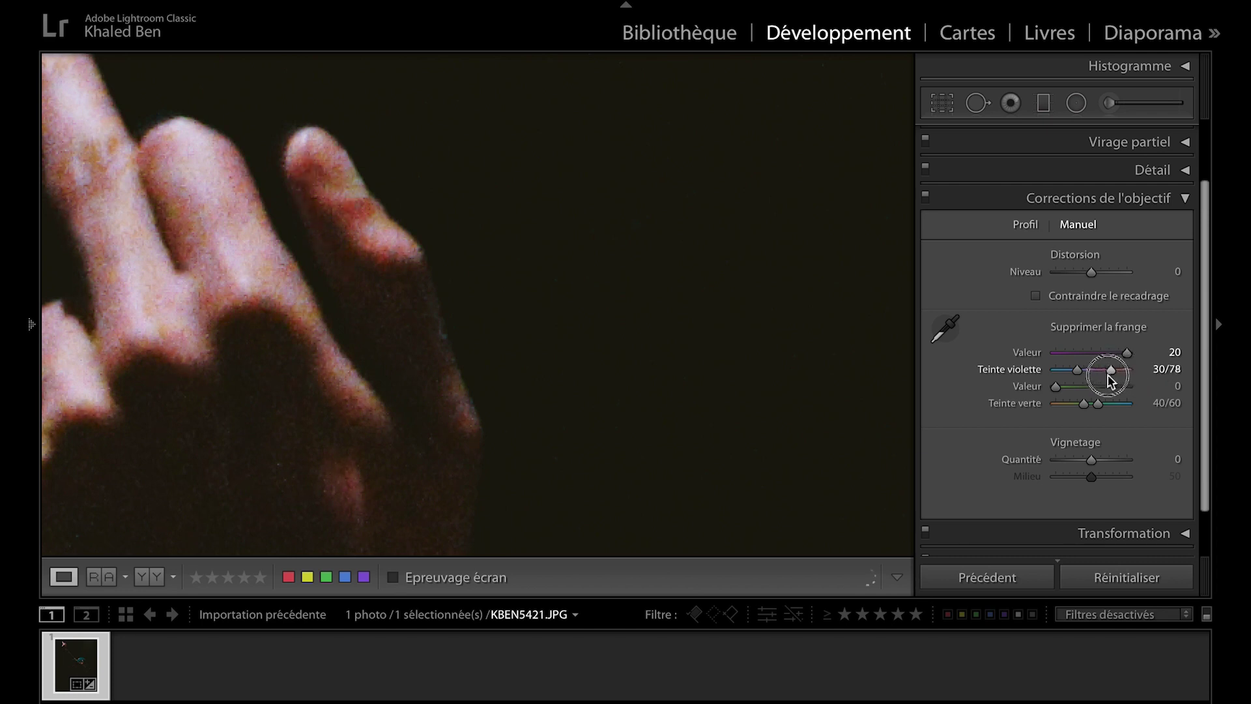
left_click_drag(1110, 376, 1114, 386)
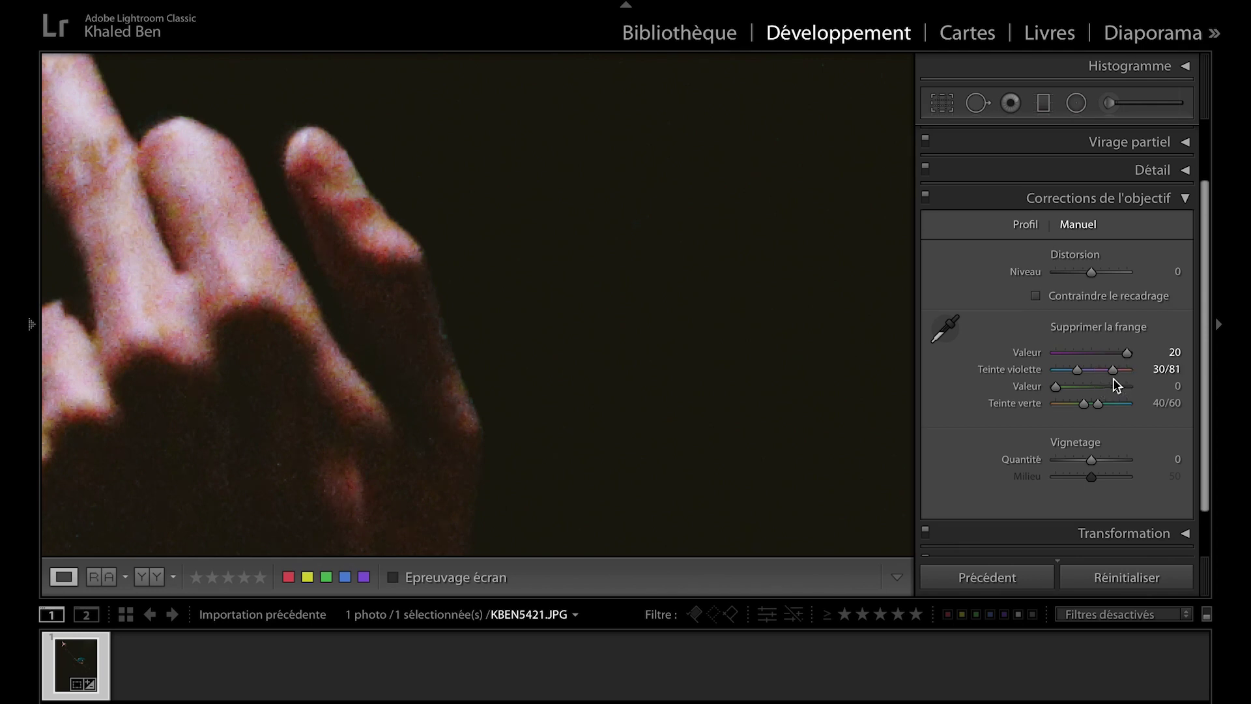
Toggle the lens corrections off and on, comparing the fingers up close.
left_click(927, 202)
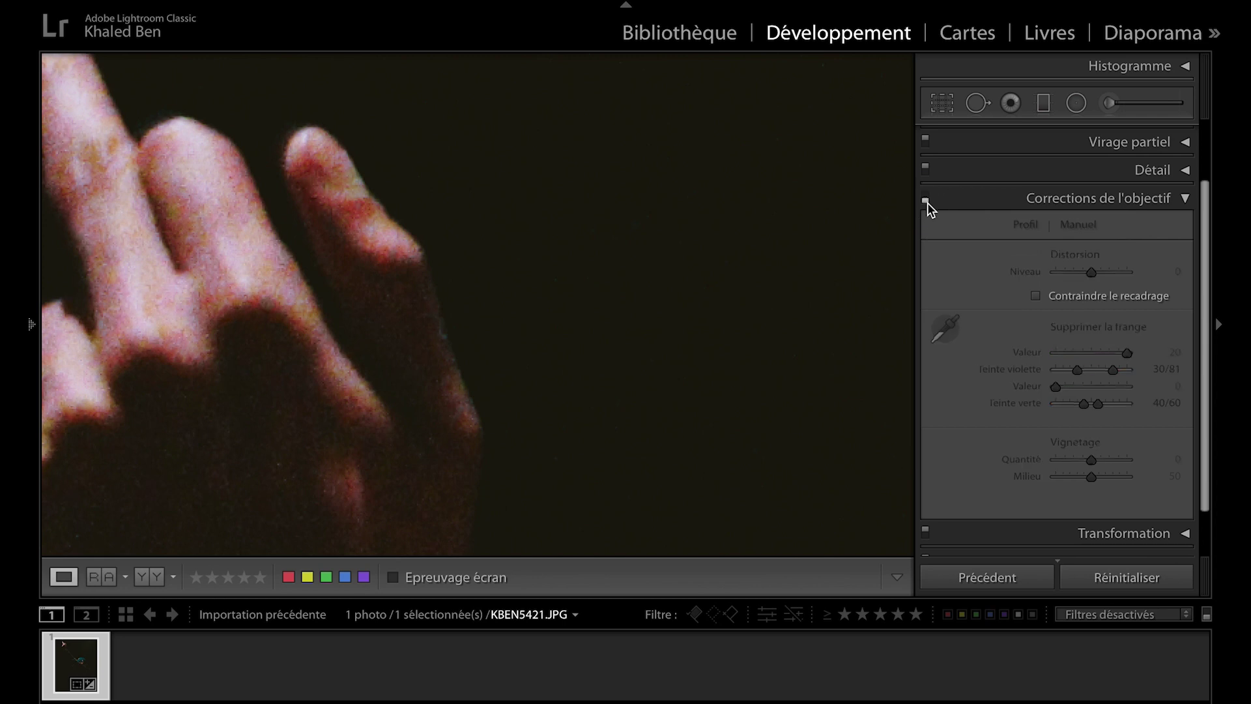
left_click(928, 202)
left_click(928, 202)
left_click(928, 202)
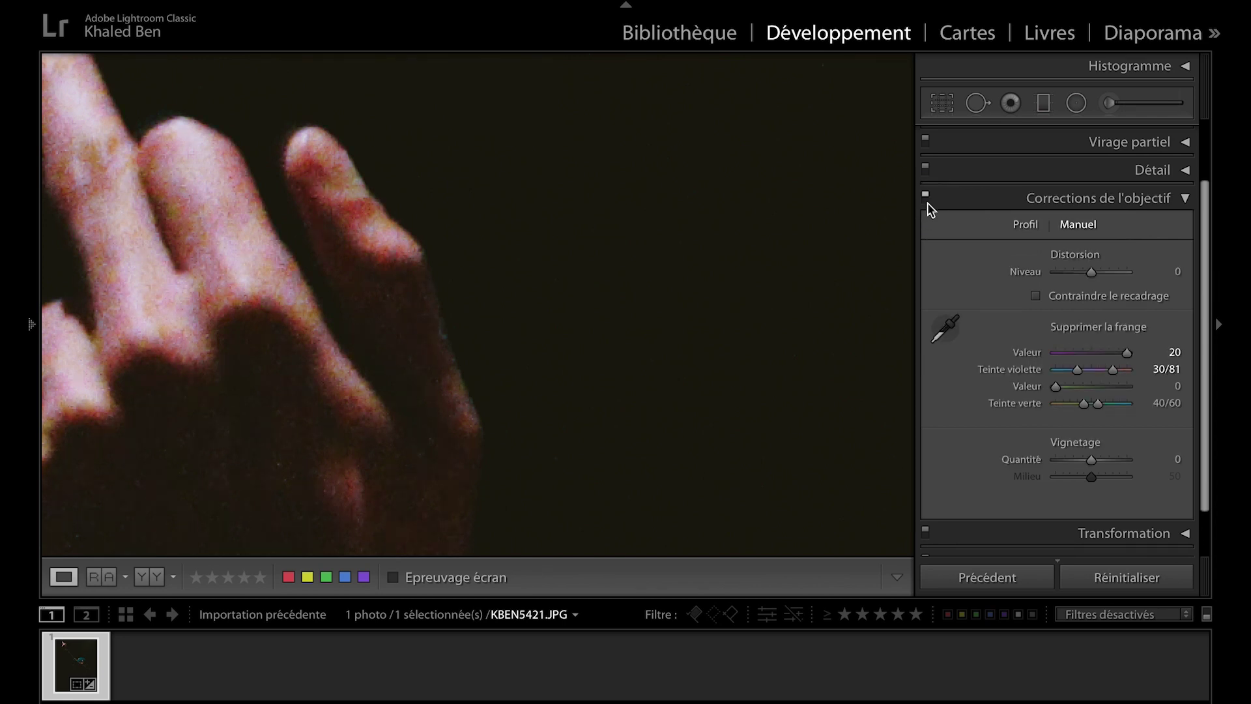
left_click(421, 223)
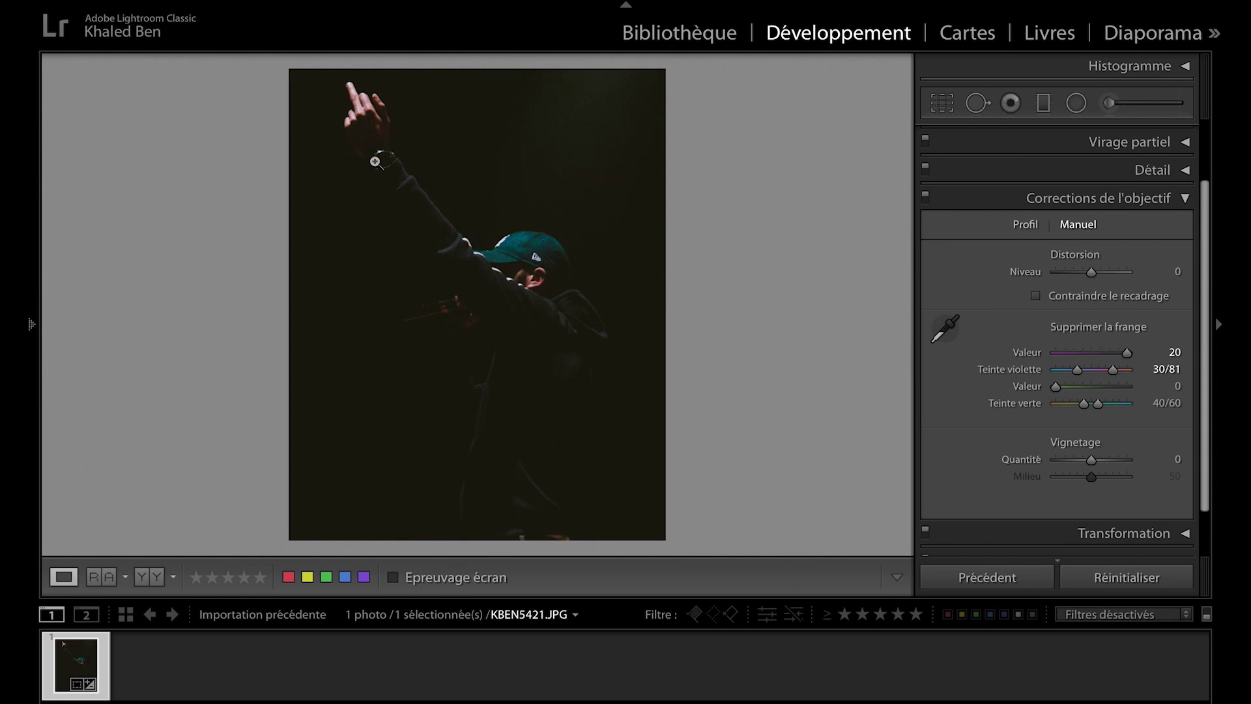
left_click(376, 95)
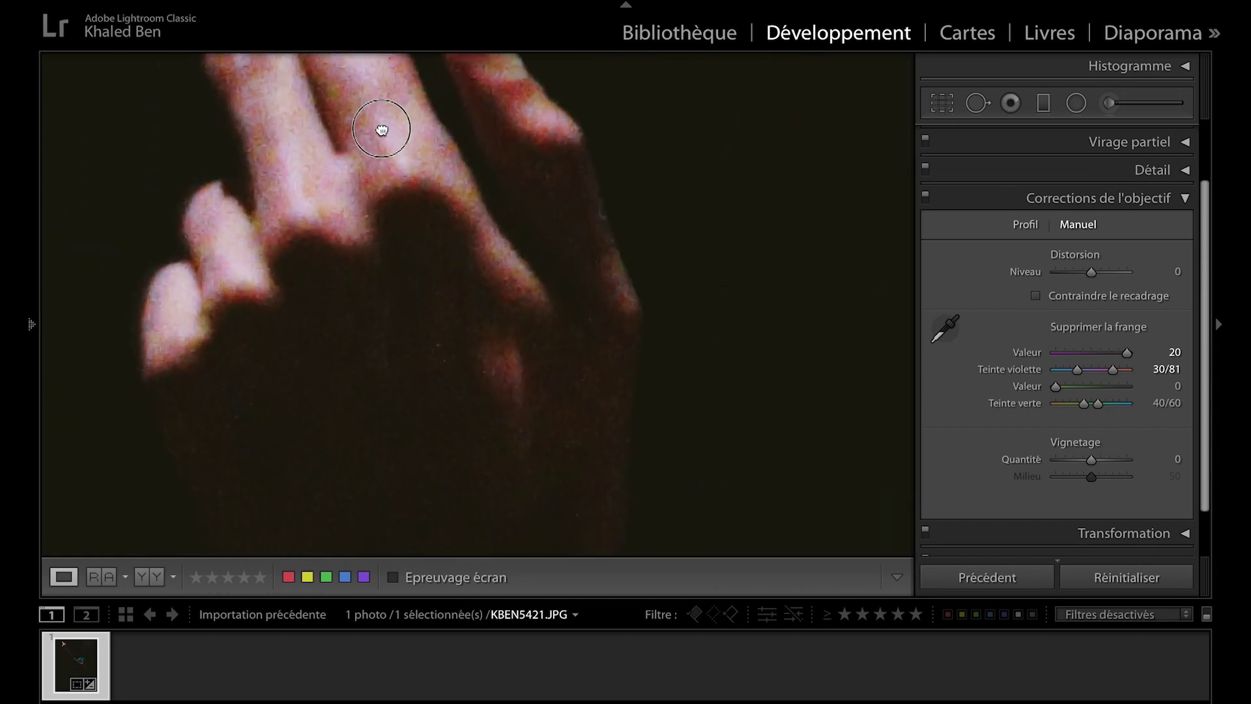
left_click_drag(383, 125, 381, 313)
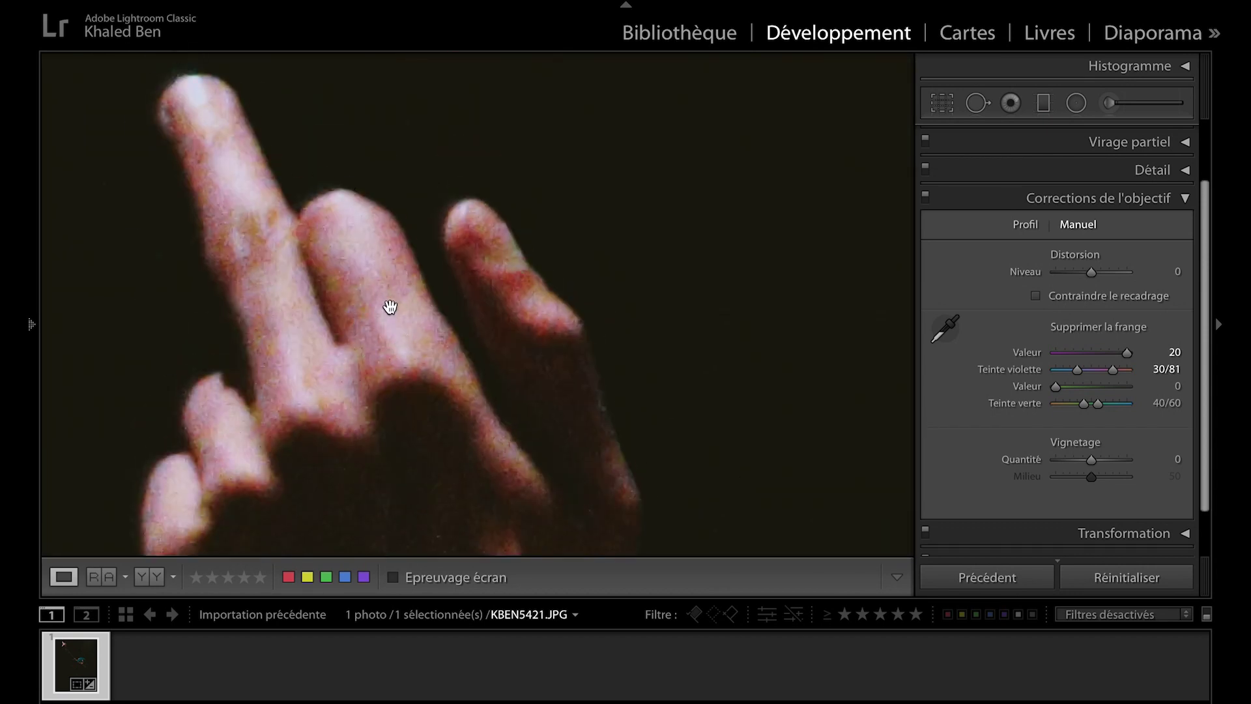
left_click(391, 296)
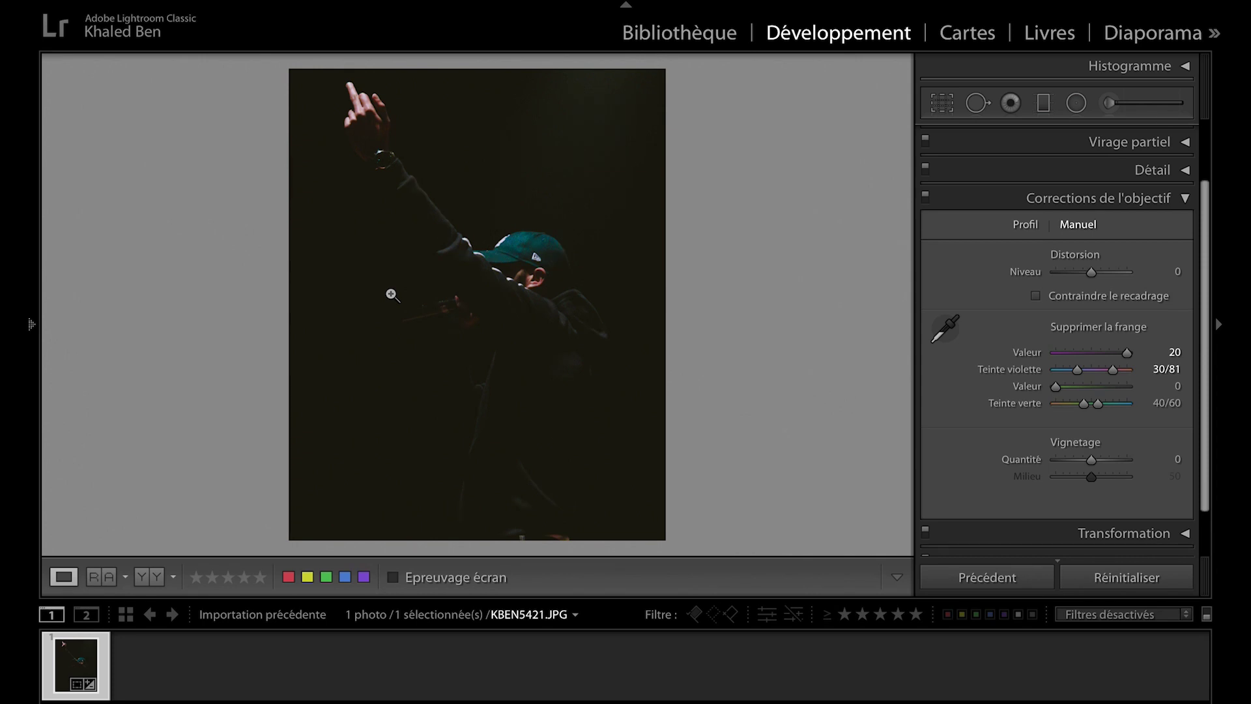
Enable Activer le profil de correction and collapse the lens corrections panel.
left_click(1028, 223)
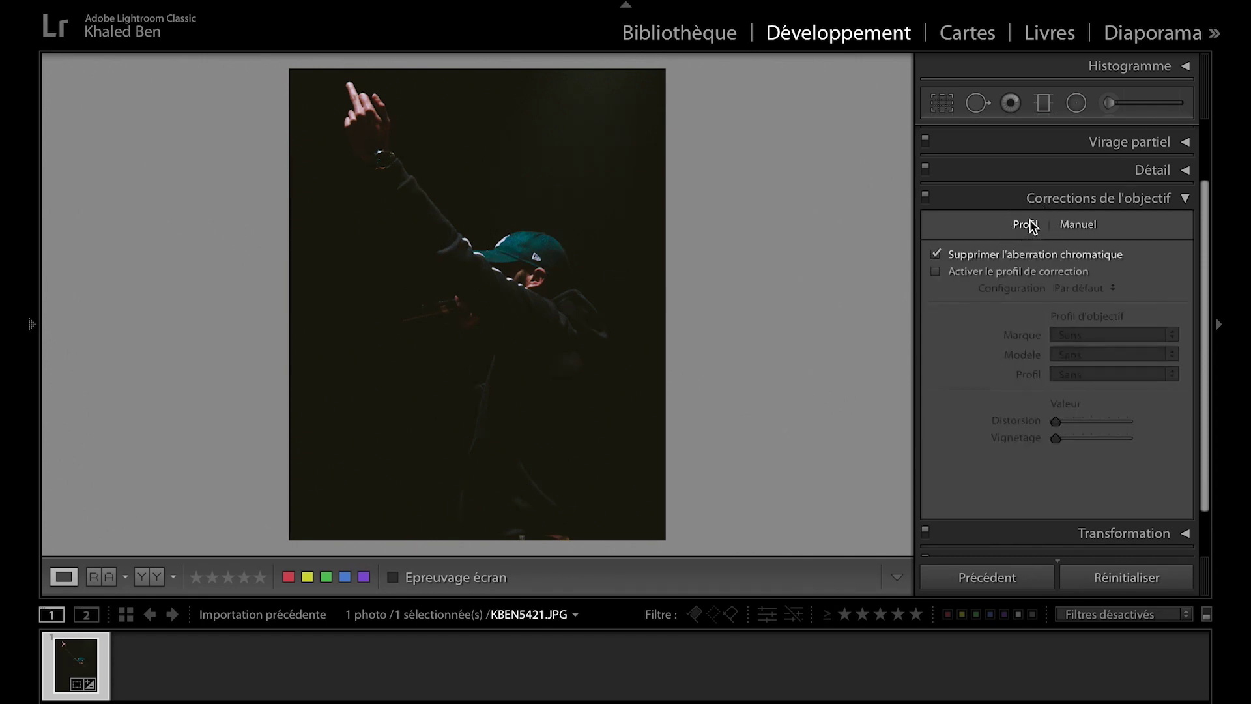
left_click(967, 272)
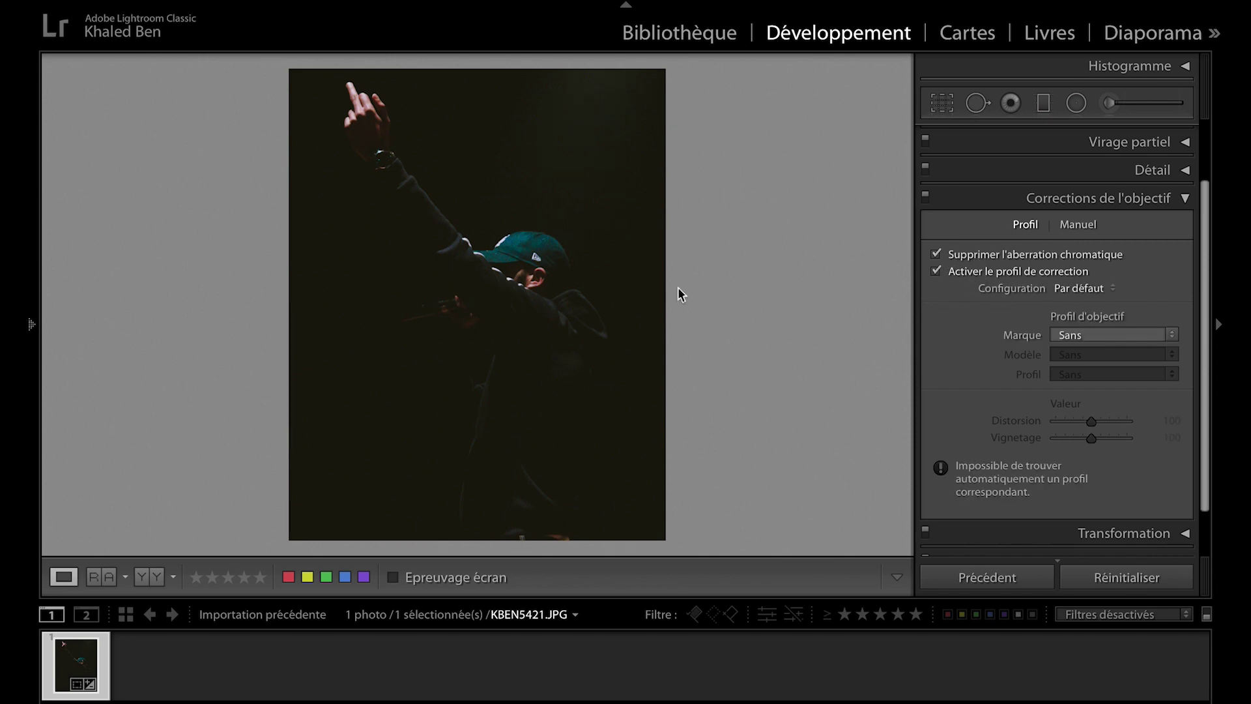
left_click(1099, 198)
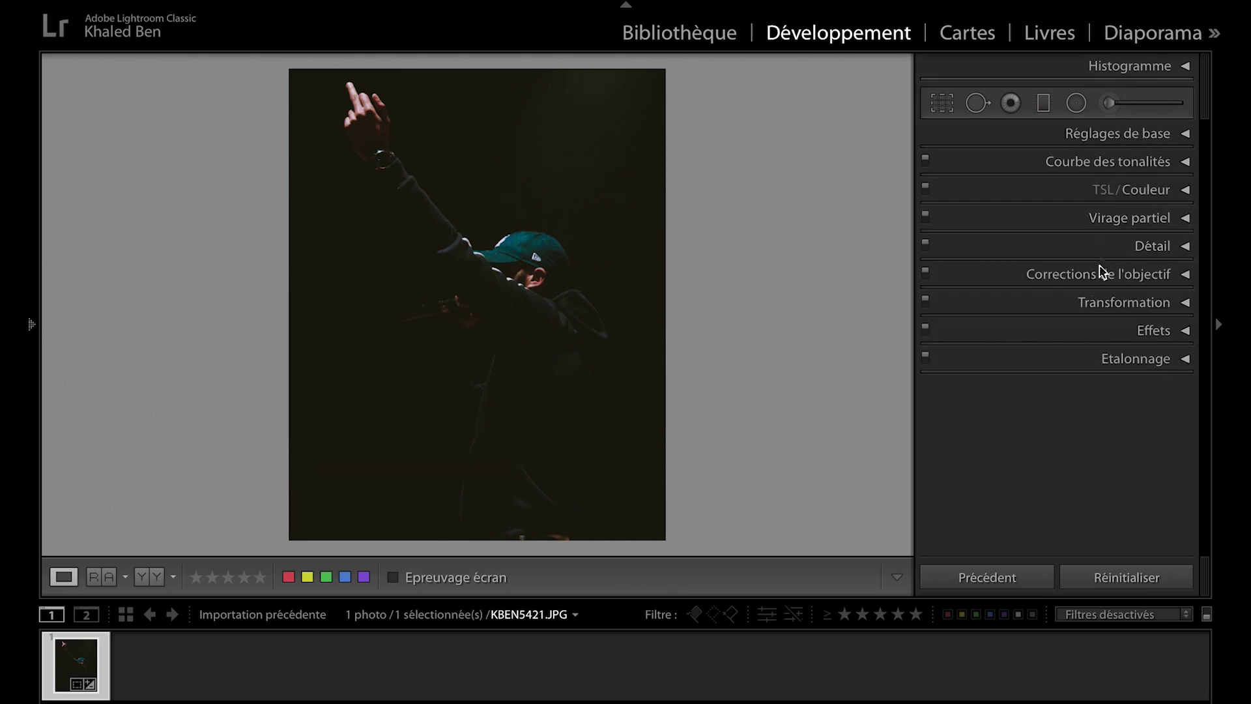
left_click(1099, 299)
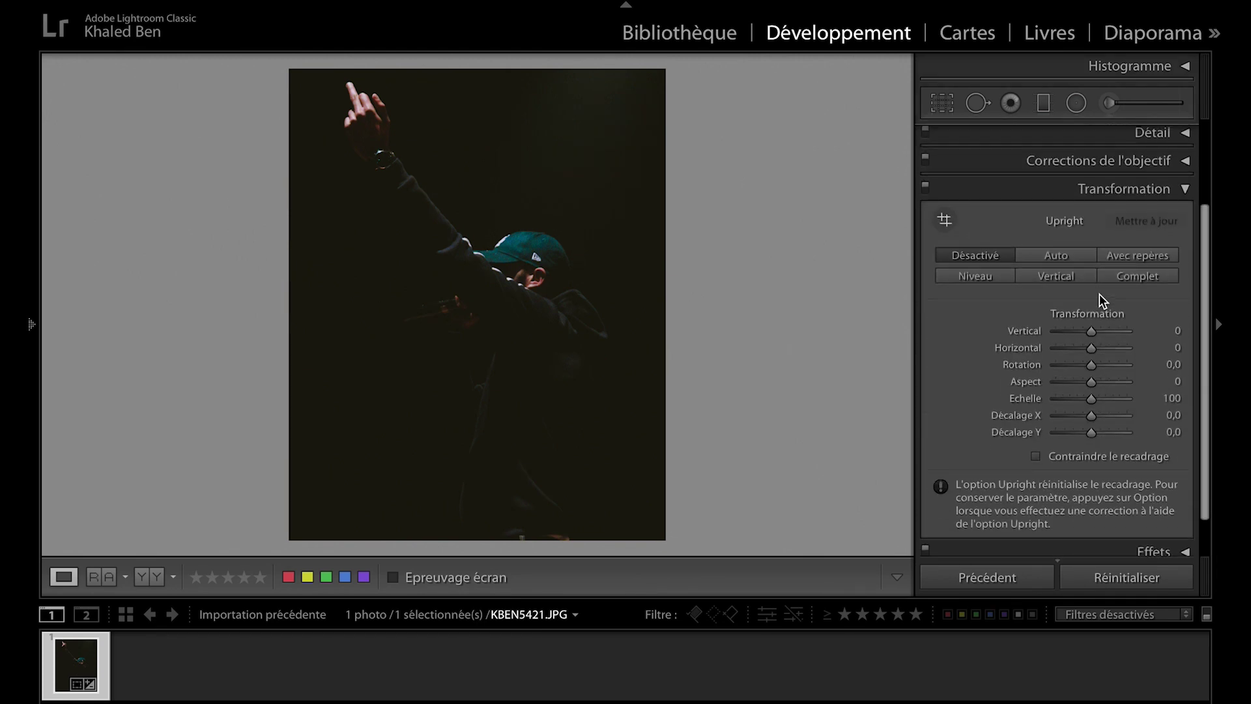
Try automatic Upright straightening, switching it on and off to compare.
left_click(1052, 254)
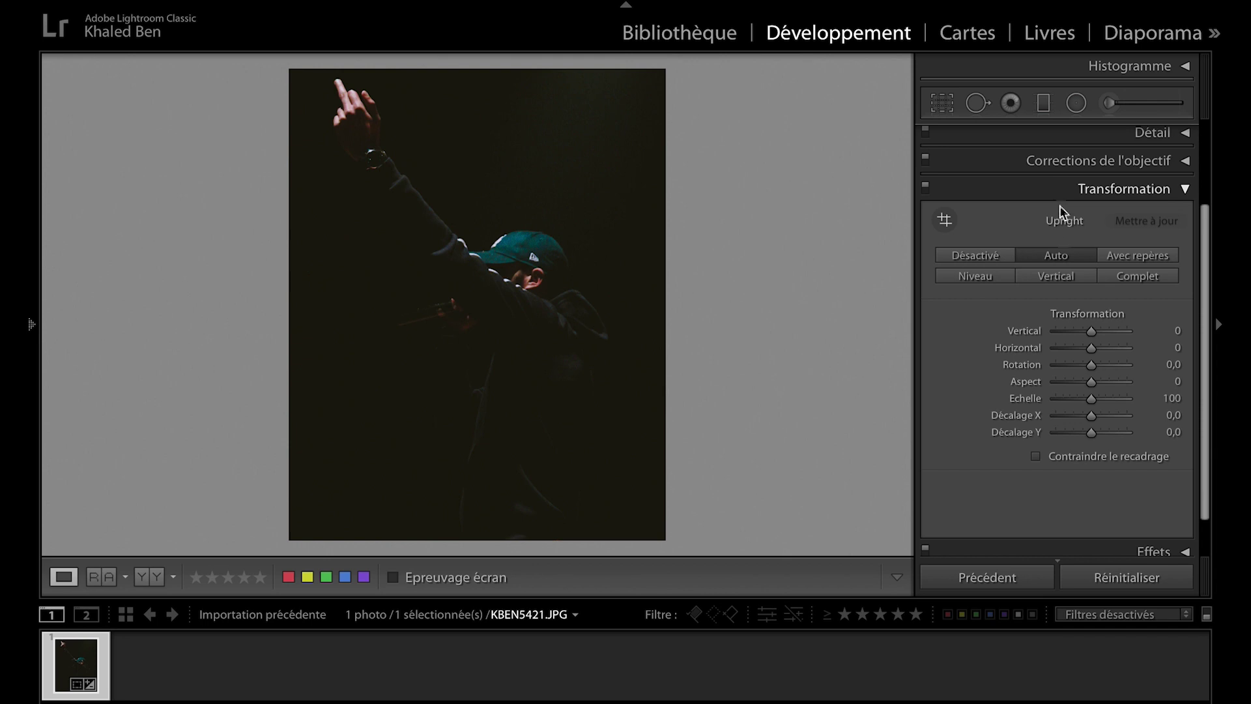
left_click(999, 260)
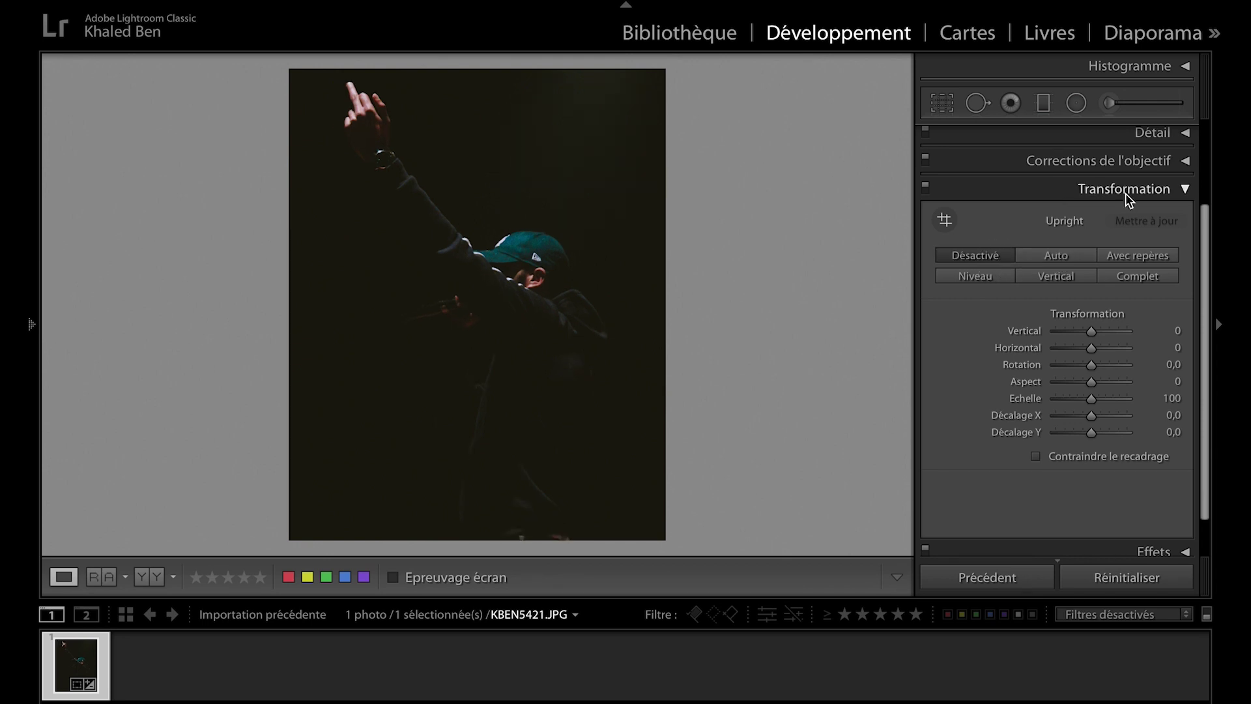
left_click(1065, 258)
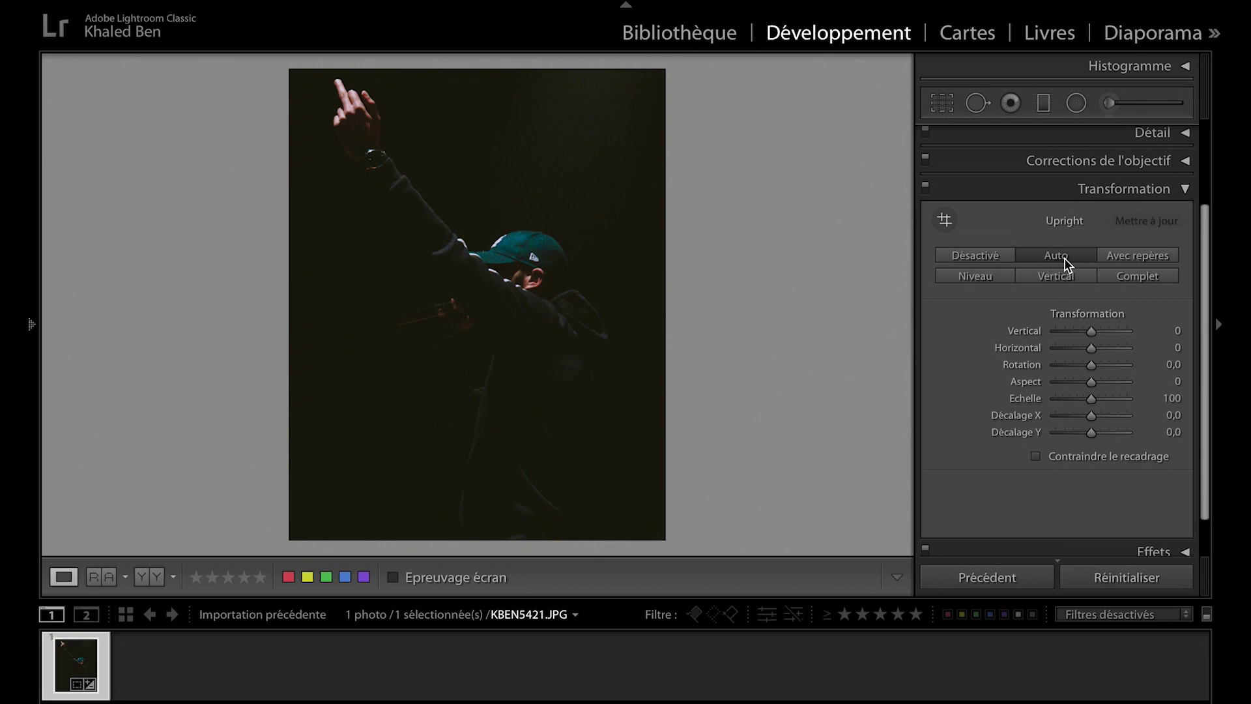
left_click(990, 258)
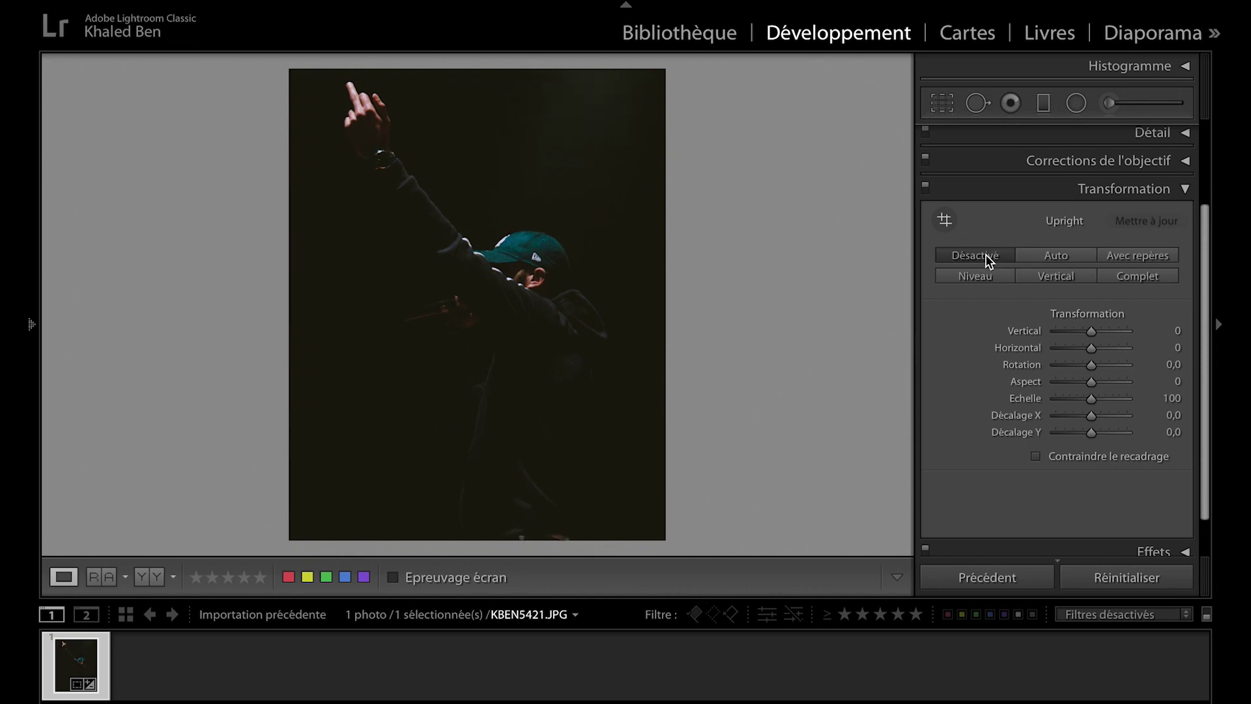
left_click(1042, 254)
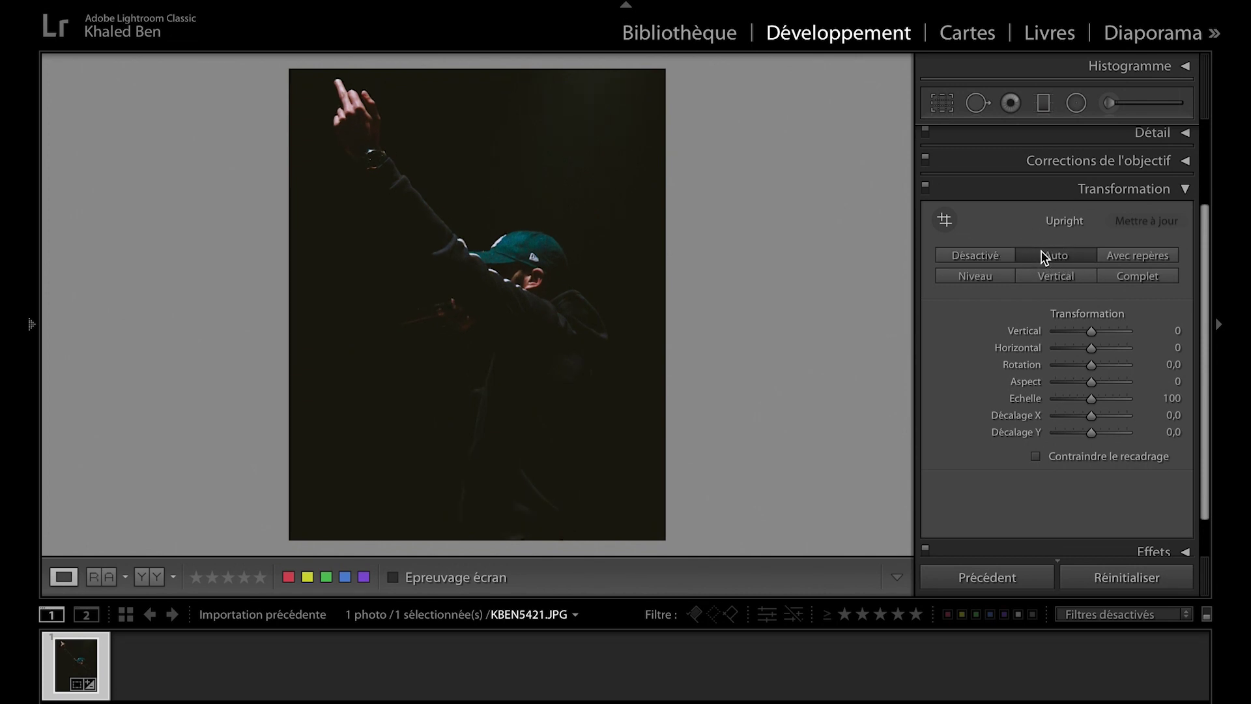
left_click(985, 254)
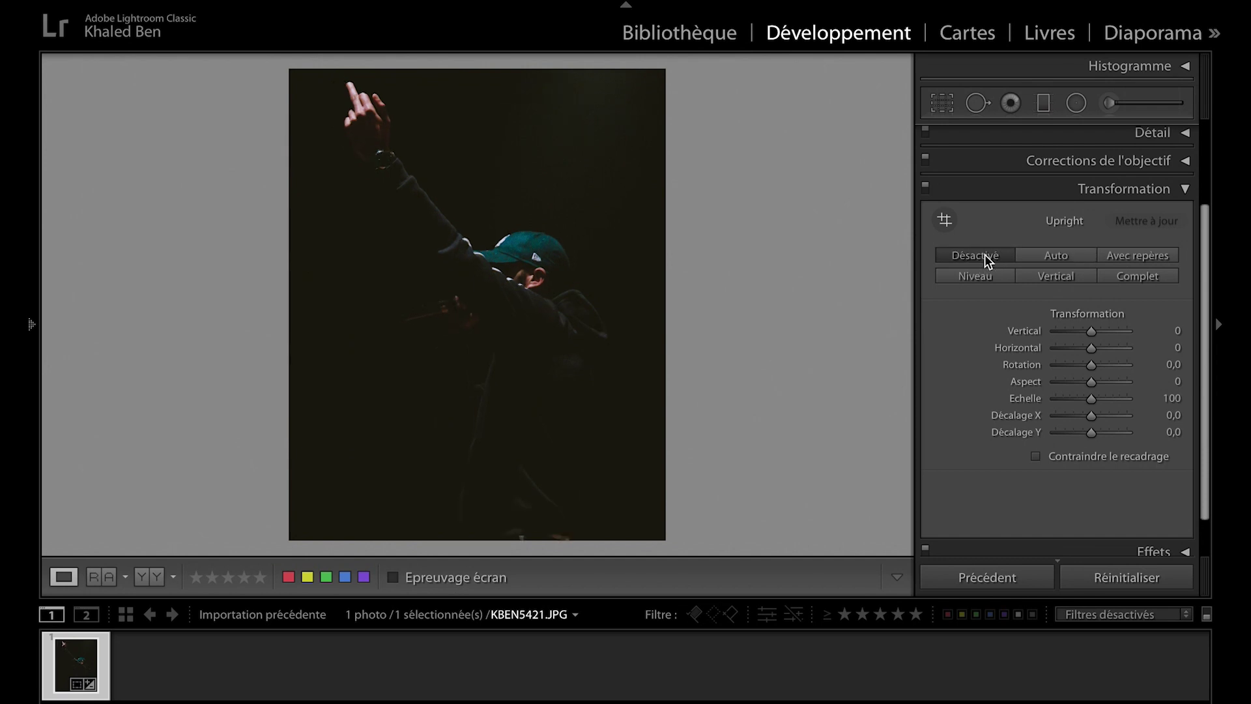
left_click(1040, 254)
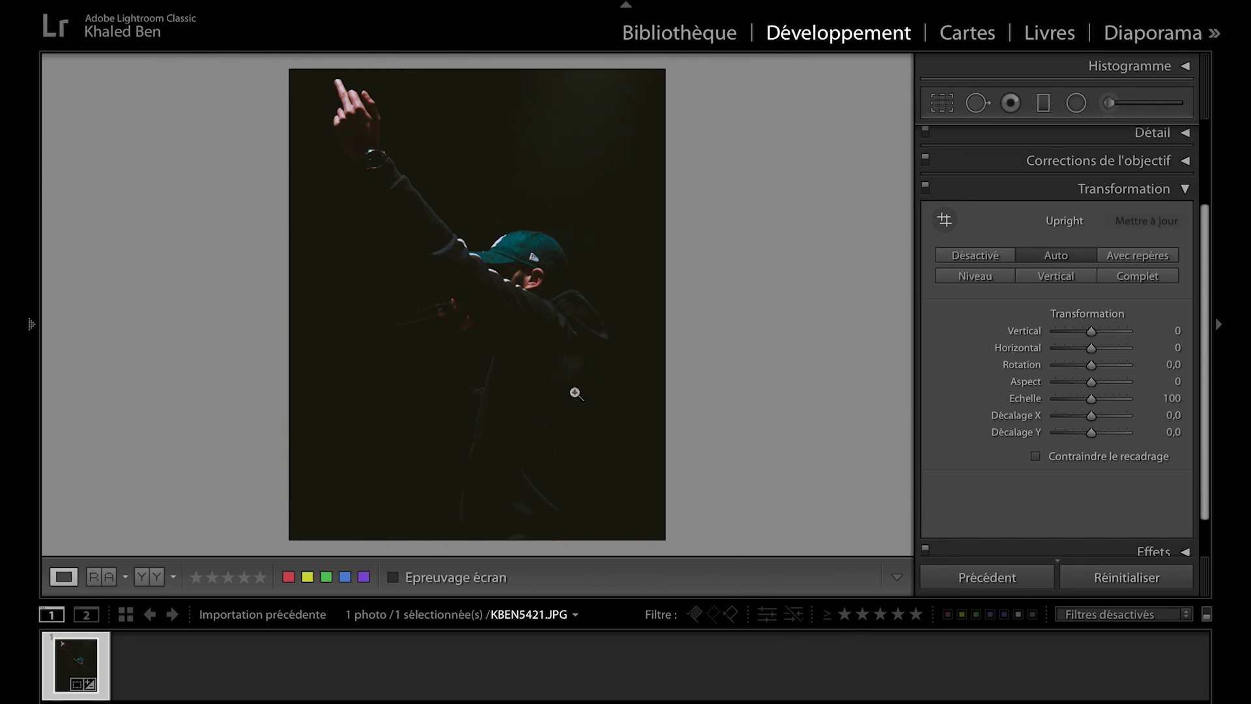
key("i")
key("i")
Undo a vertical perspective tilt and a Précédent settings paste, then fold Transformation away.
left_click(1092, 330)
left_click_drag(1092, 331, 1089, 331)
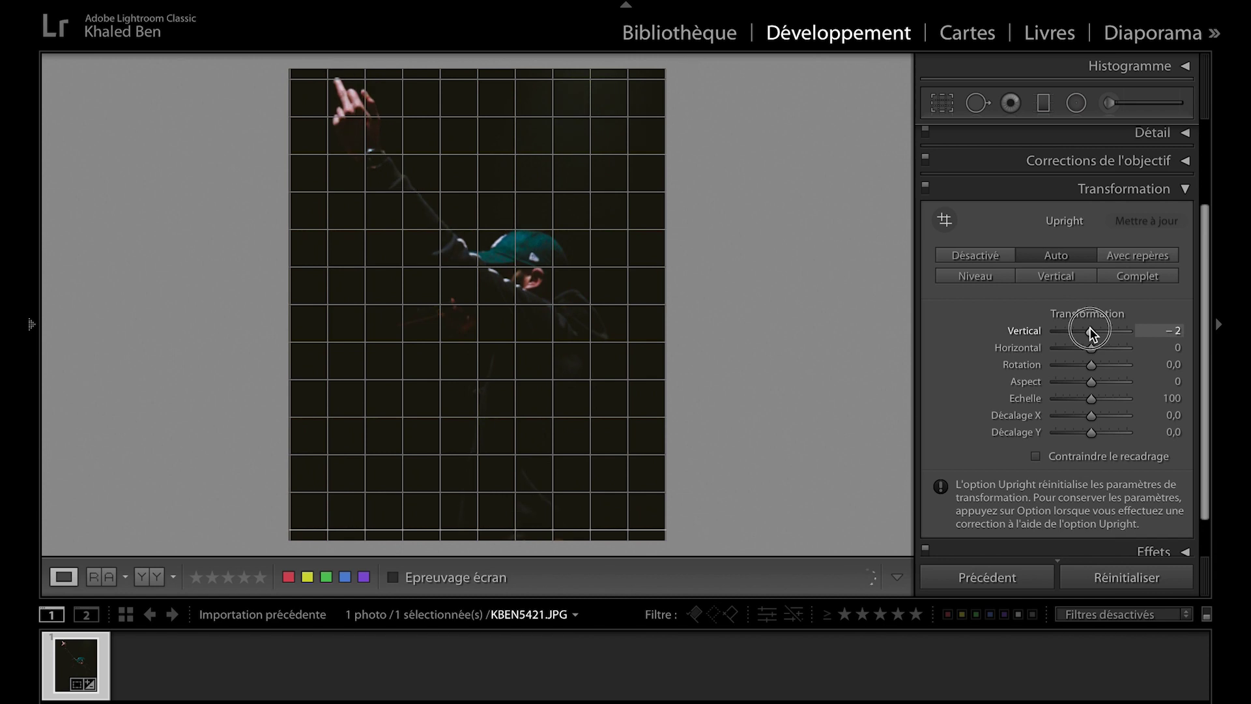
key("ctrl+z")
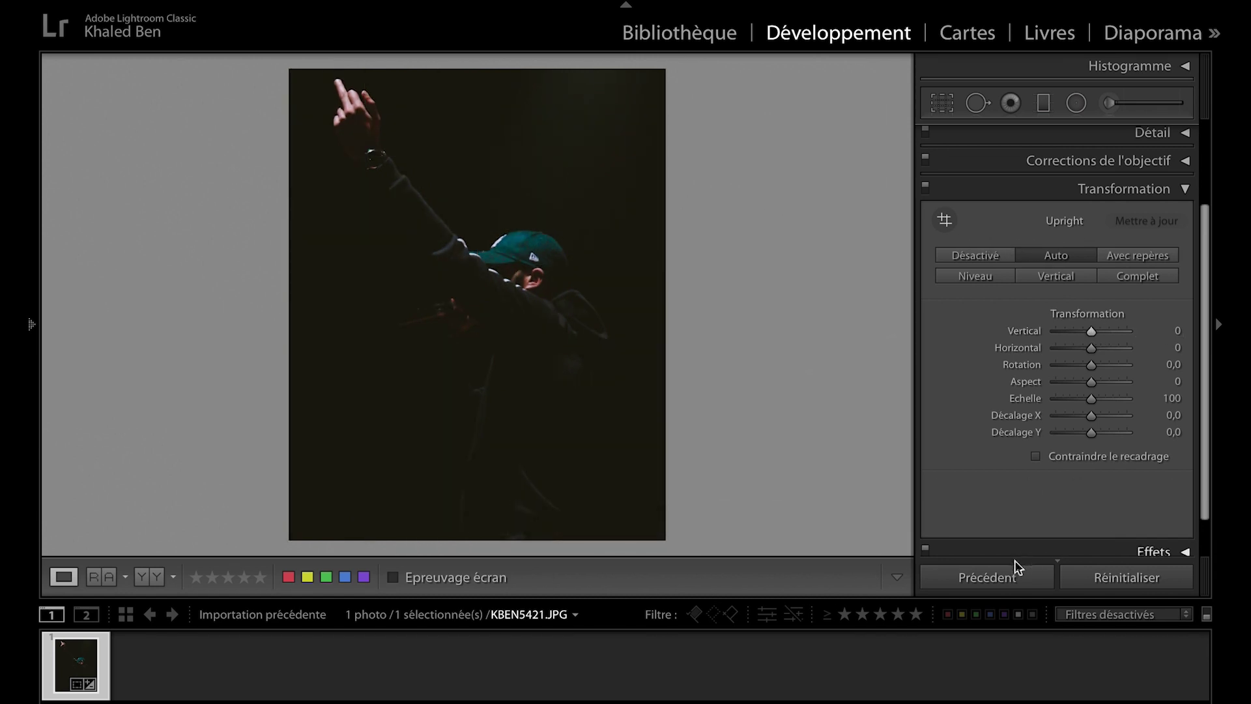
left_click(1004, 580)
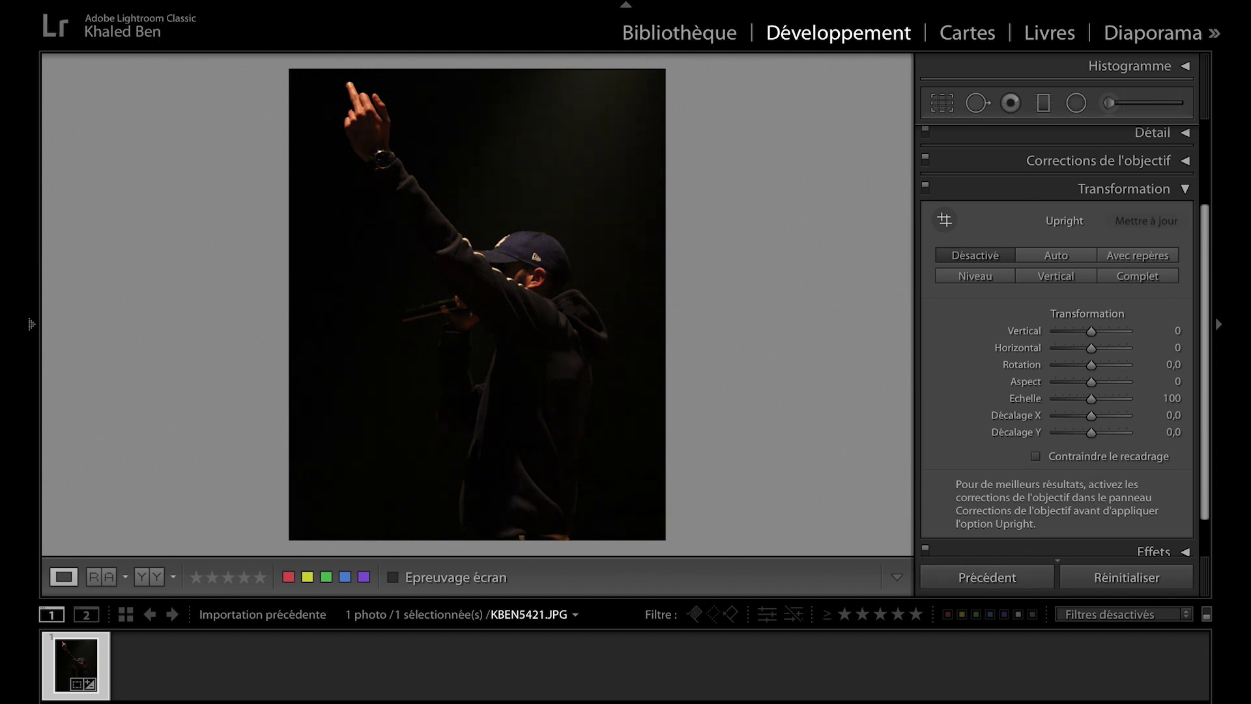
left_click(296, 5)
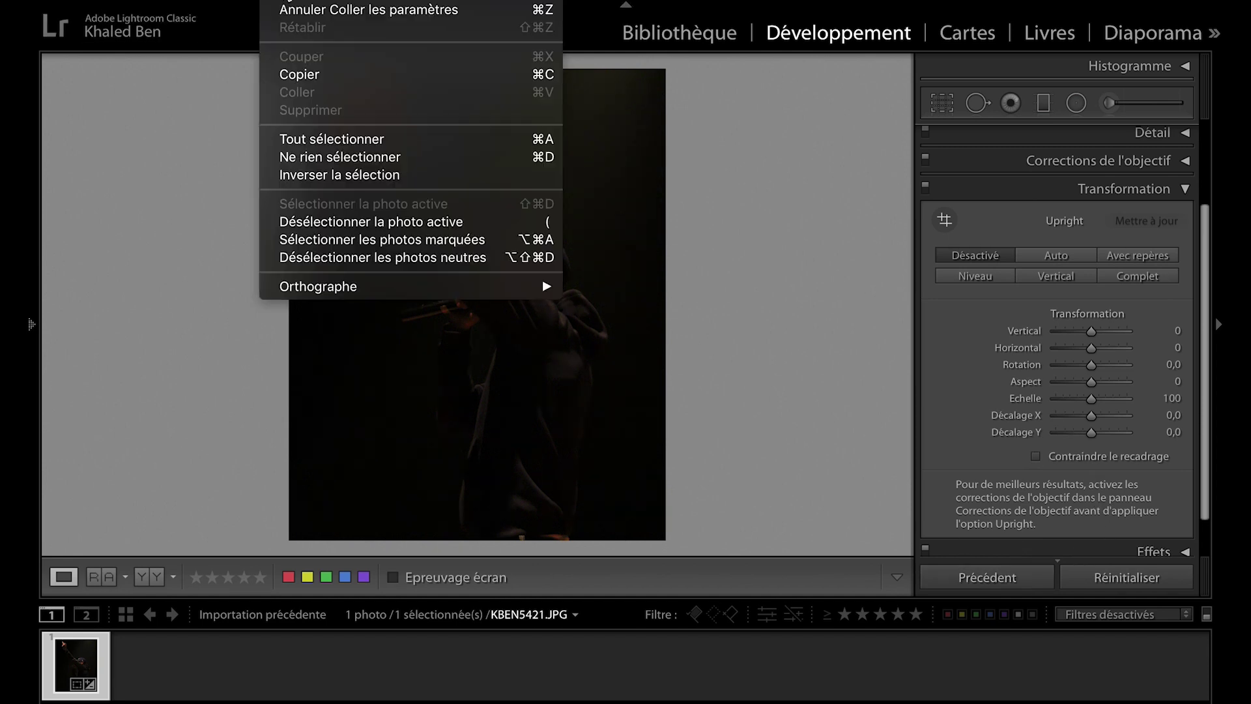
left_click(300, 9)
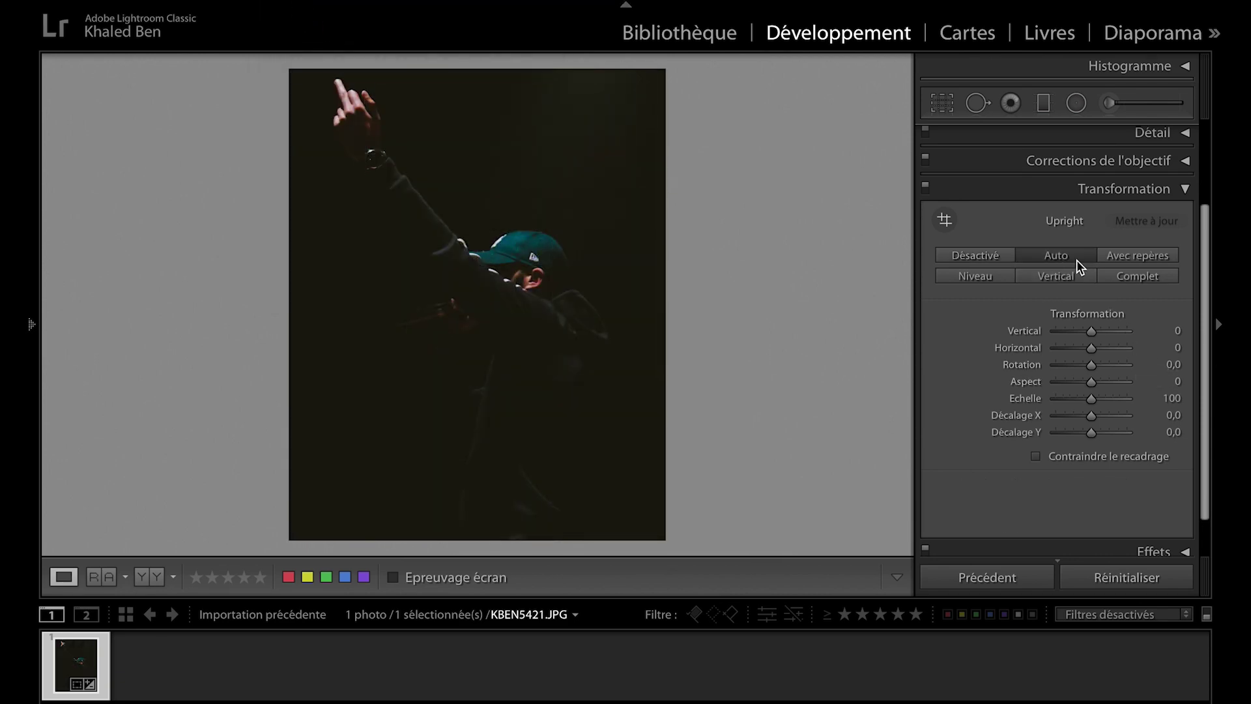
left_click(1091, 190)
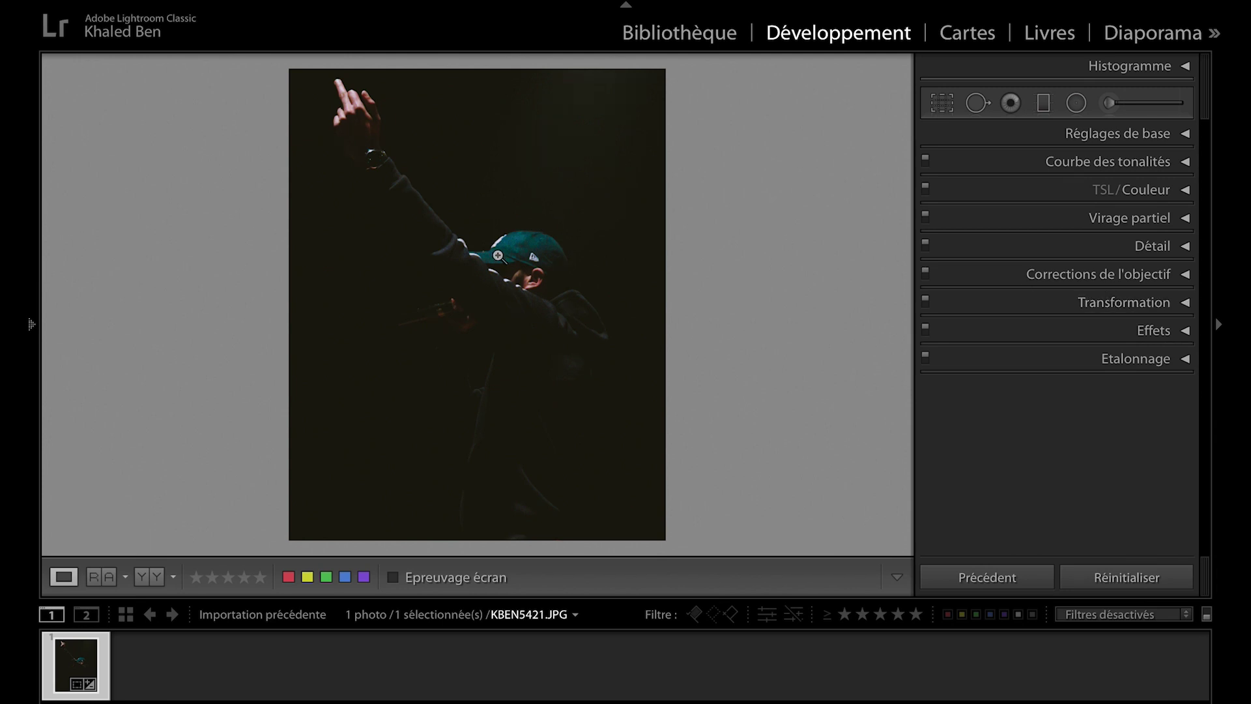
Expand the Détail panel to reveal the Netteté and Réduction du bruit sliders.
left_click(1140, 251)
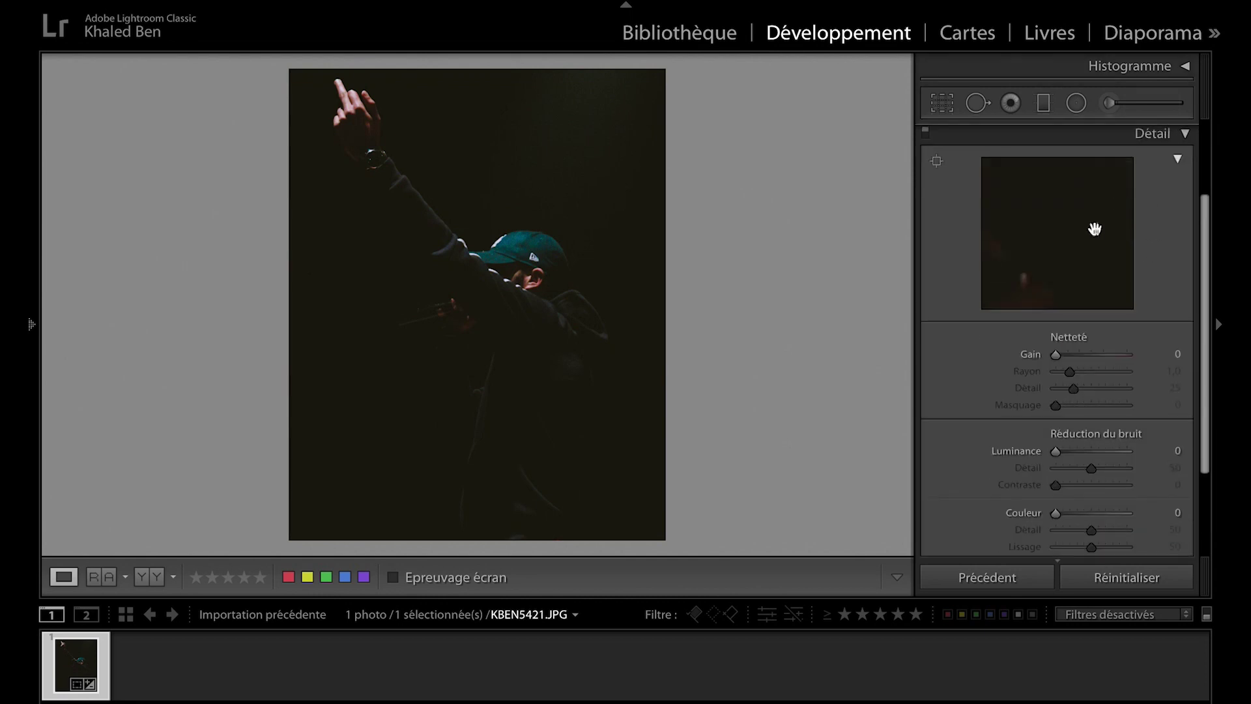
left_click(1146, 133)
left_click(1146, 245)
scroll(1021, 390, "down", 1)
scroll(1019, 384, "down", 1)
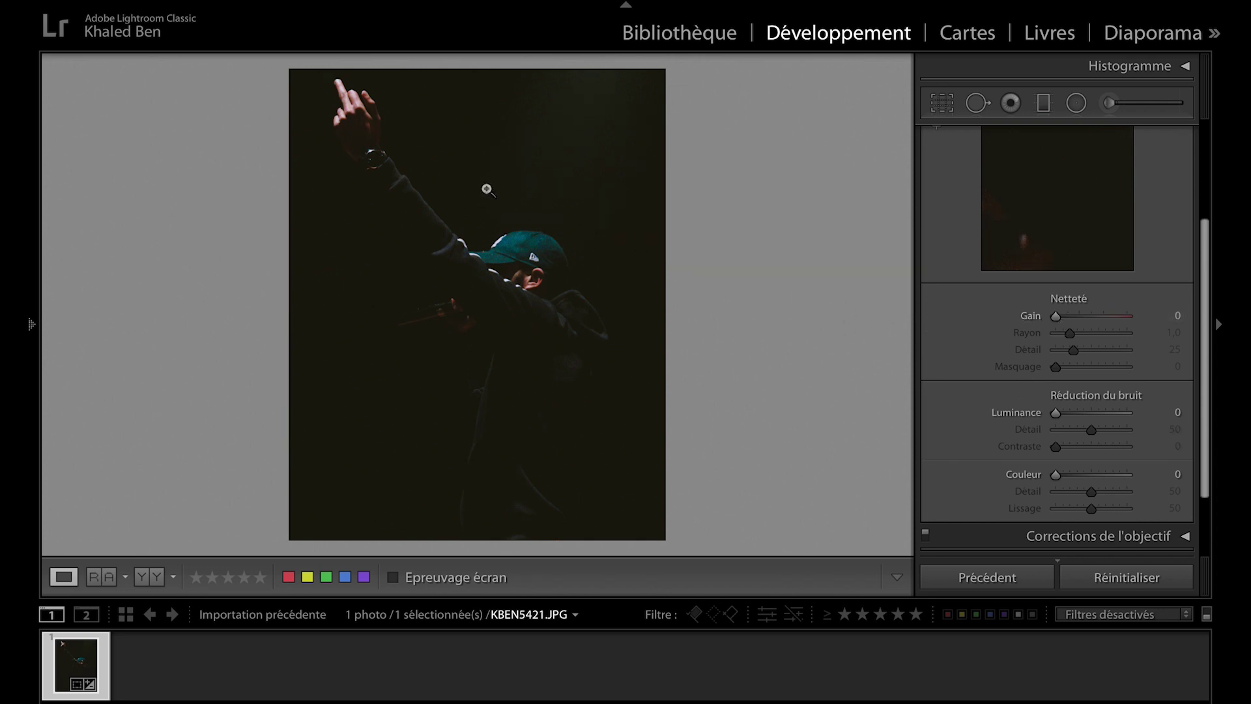
left_click(351, 99)
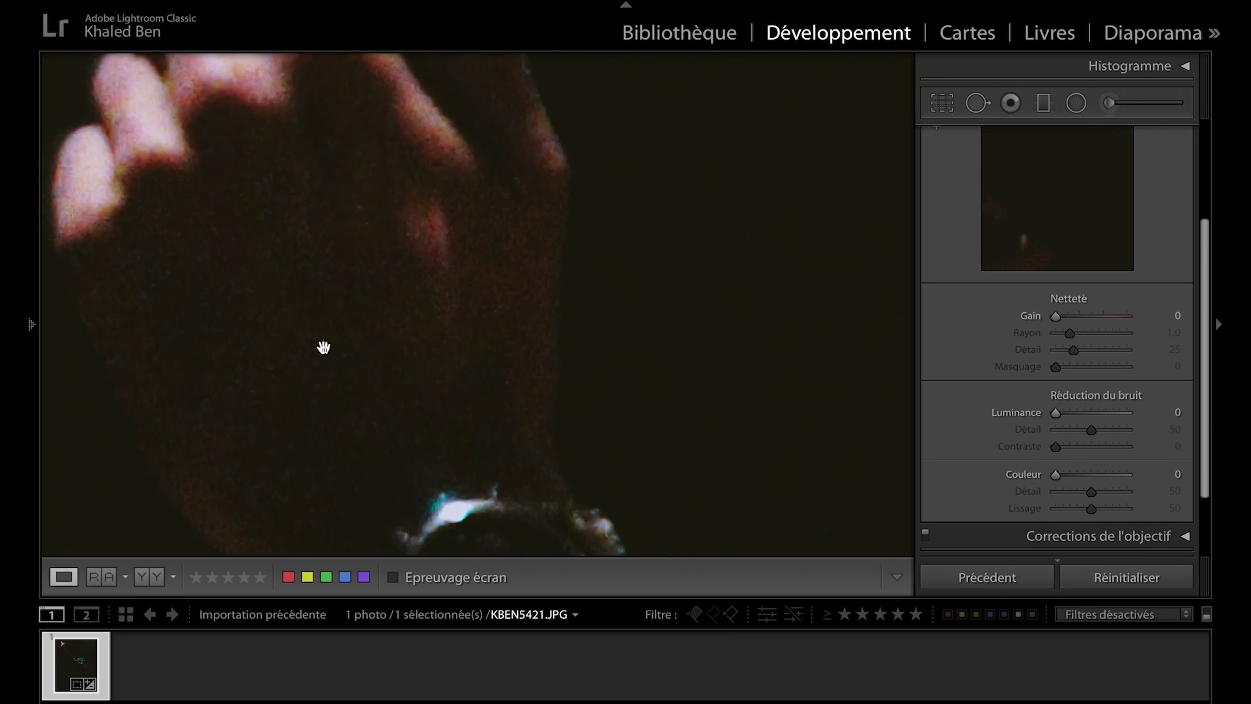
left_click(393, 276)
scroll(1078, 303, "down", 2)
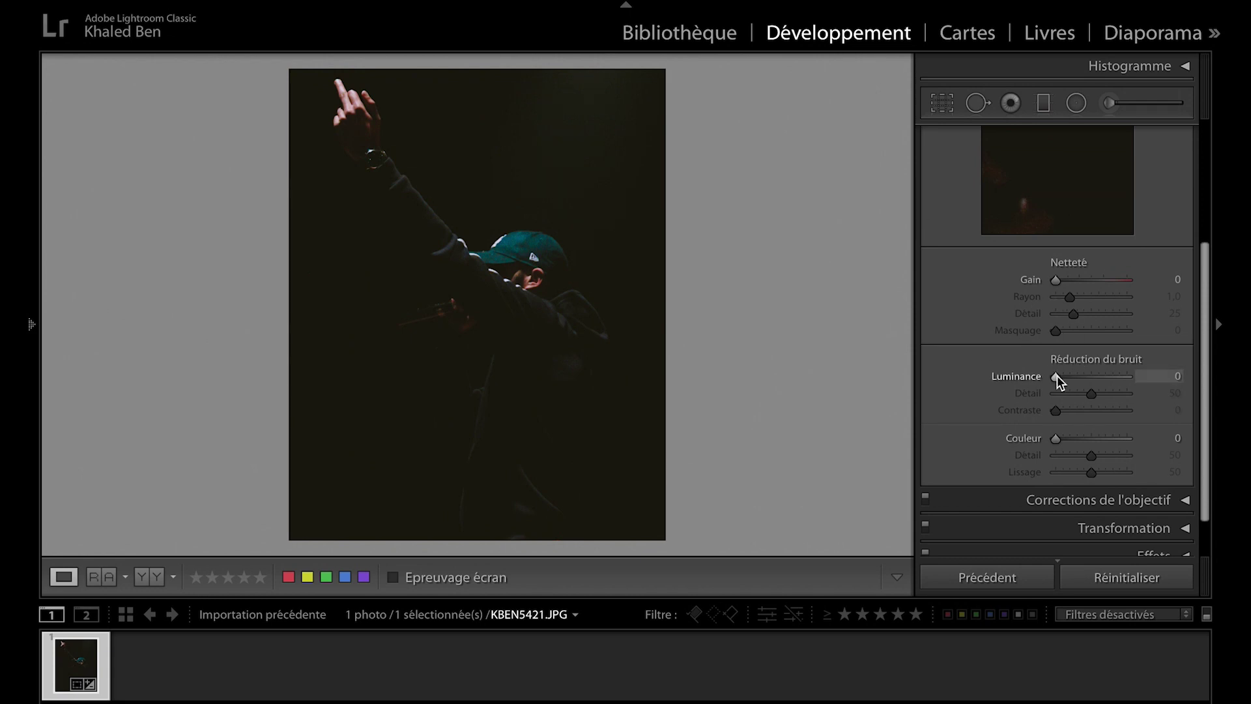
Try luminance noise reduction at 100 on the hand close-up, toggling Détail to compare.
left_click(367, 123)
left_click_drag(363, 120, 645, 205)
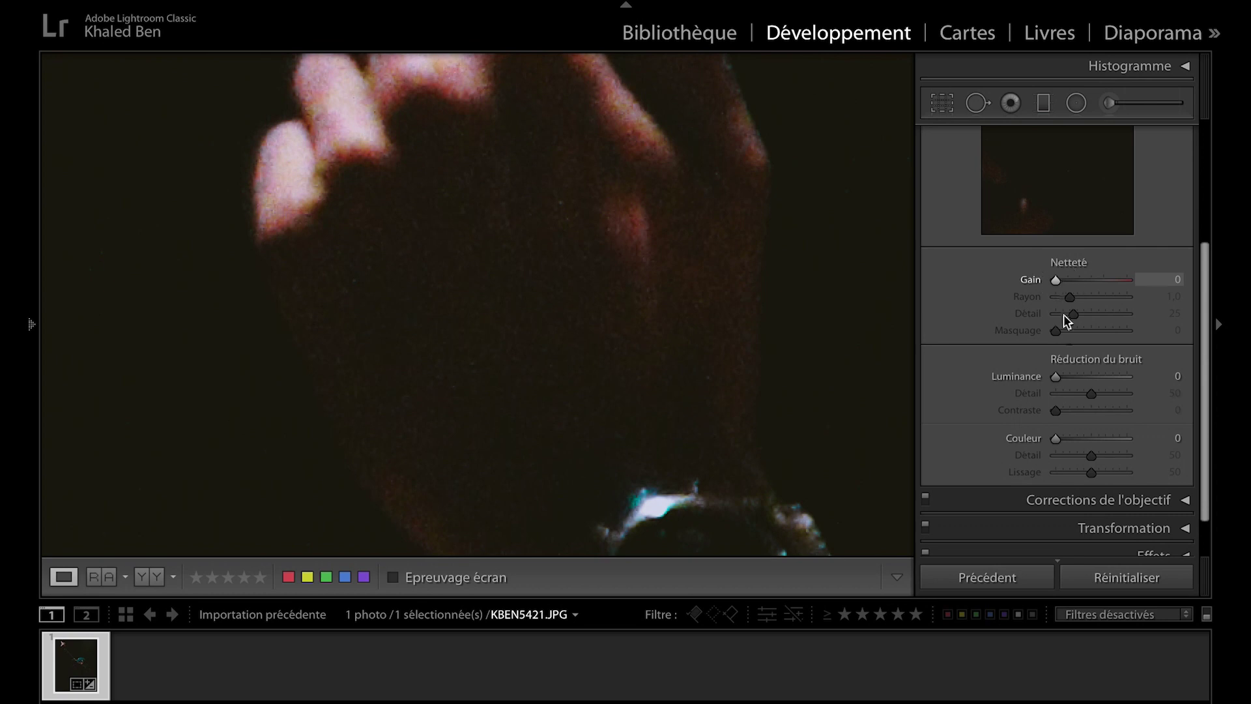
left_click_drag(1061, 379, 1209, 373)
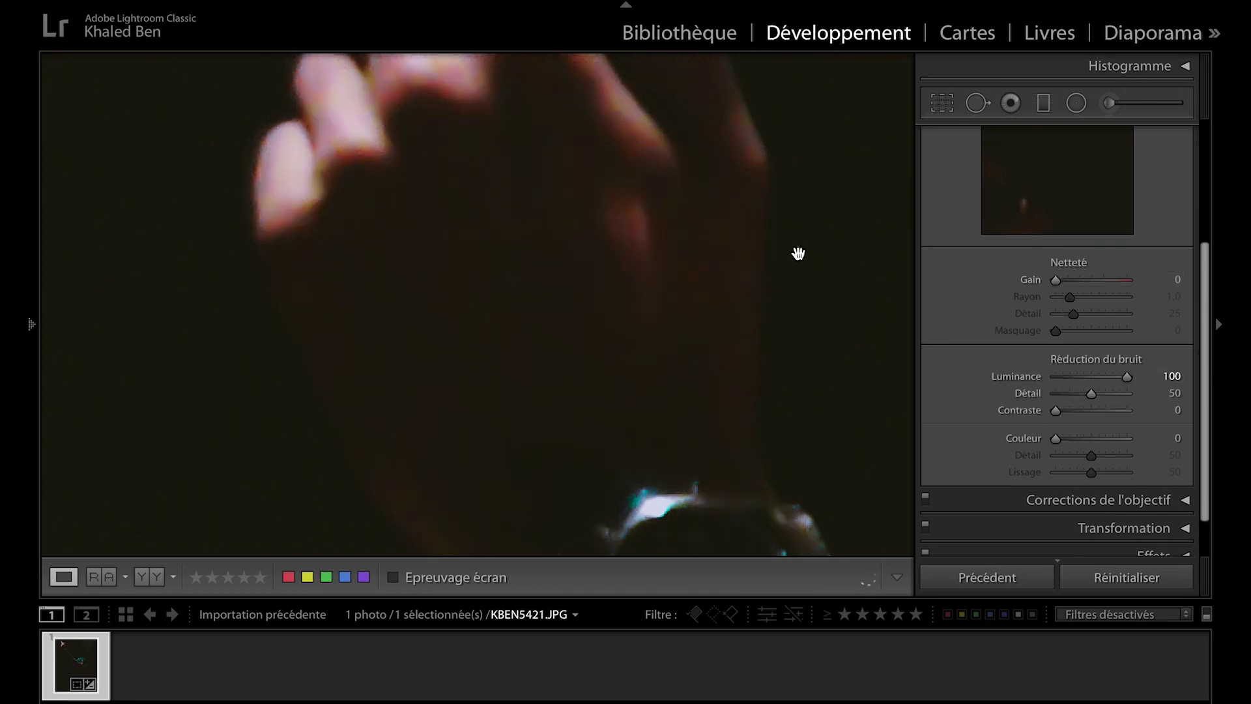
left_click_drag(541, 217, 375, 301)
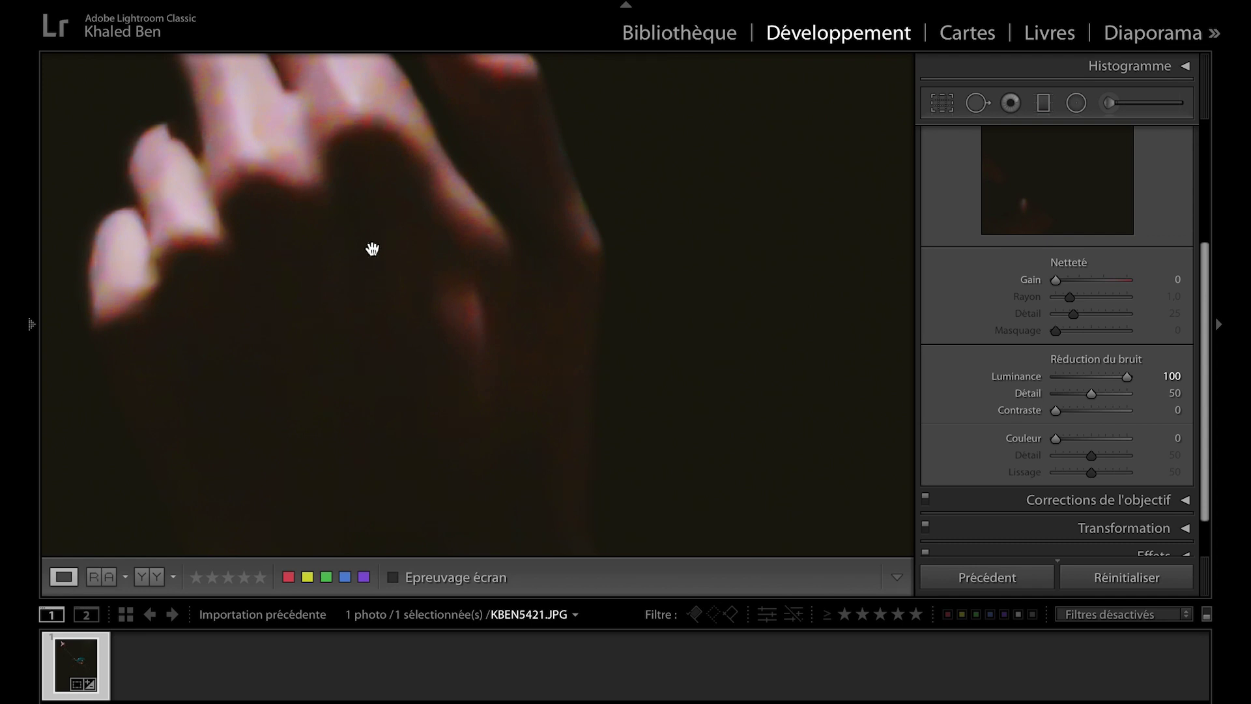
left_click_drag(338, 108, 319, 83)
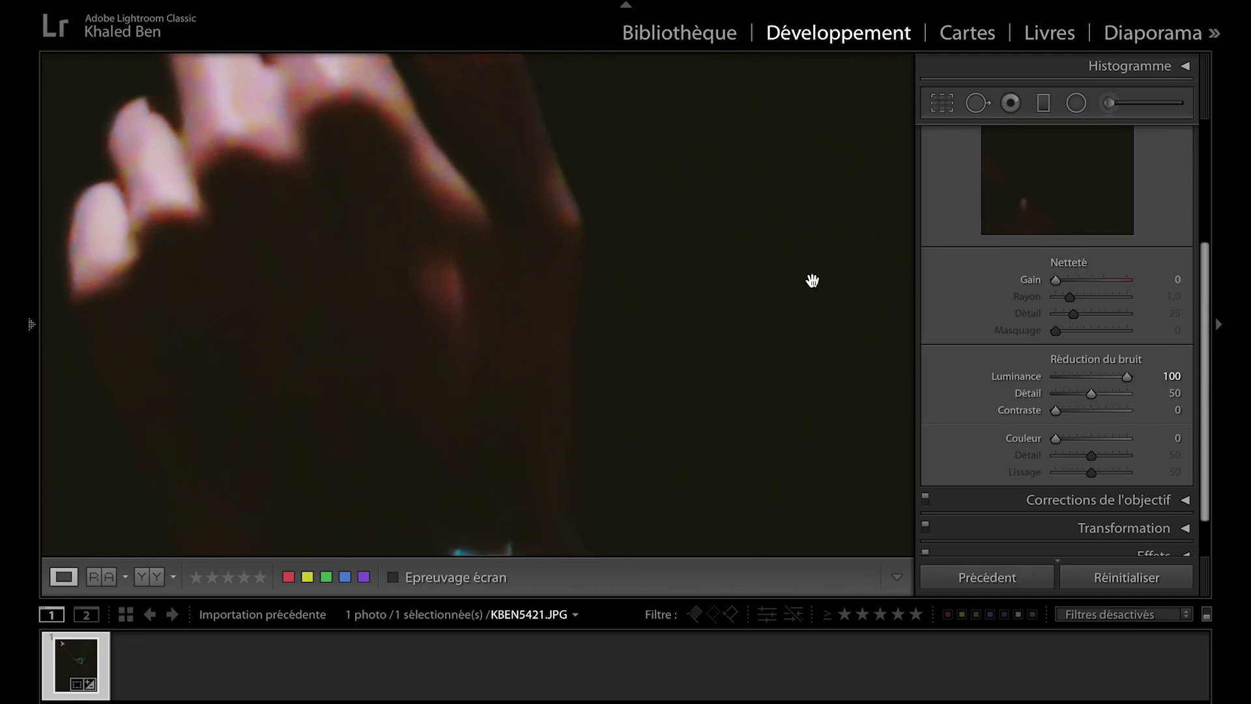
scroll(959, 344, "up", 2)
scroll(959, 344, "up", 2)
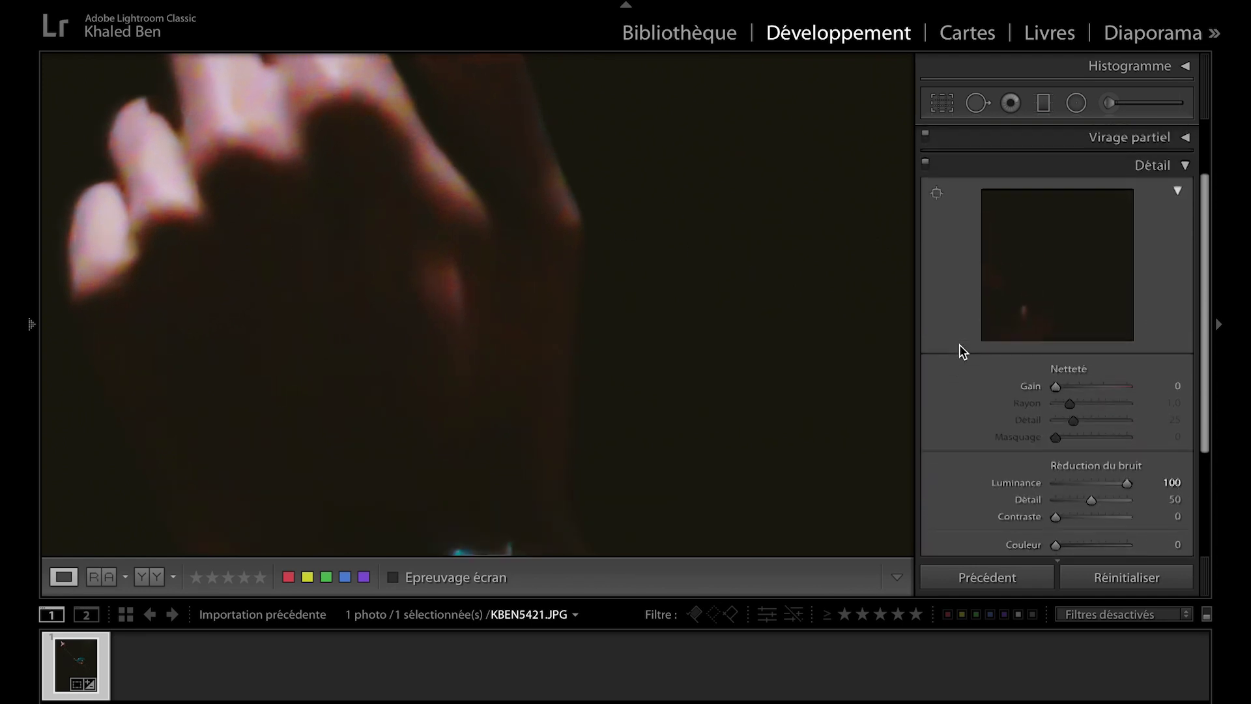
left_click(926, 166)
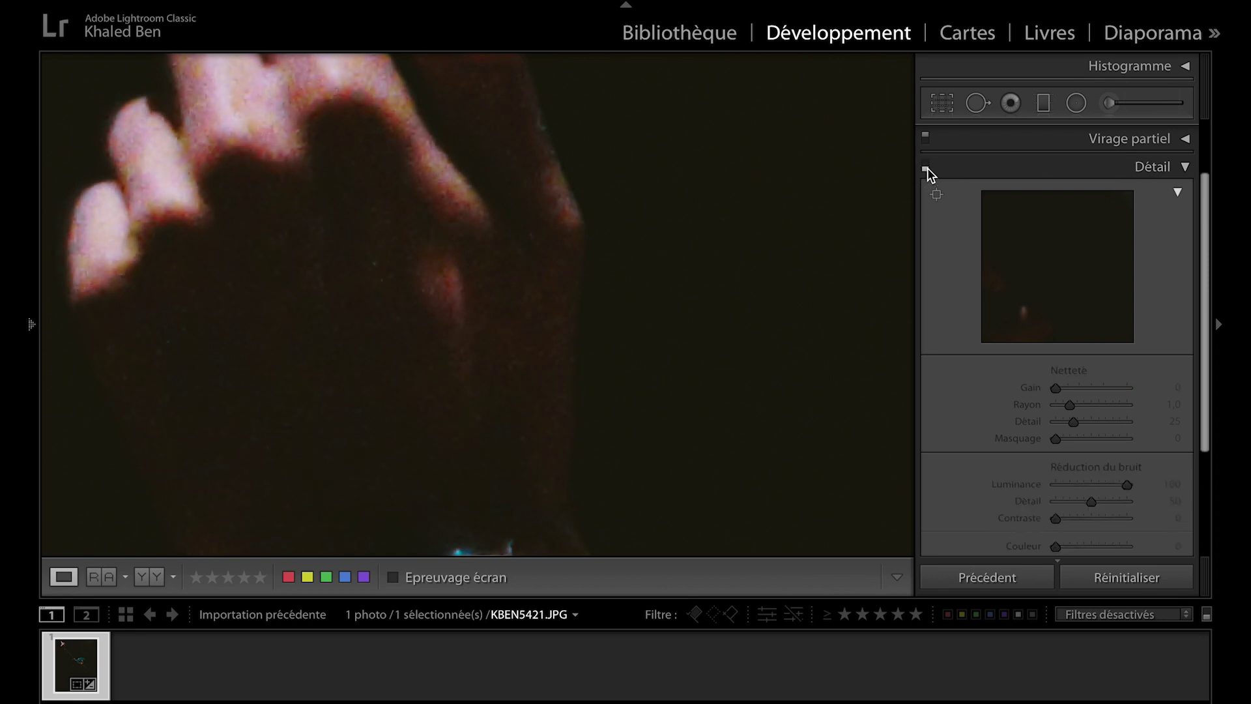
left_click(926, 164)
left_click(926, 165)
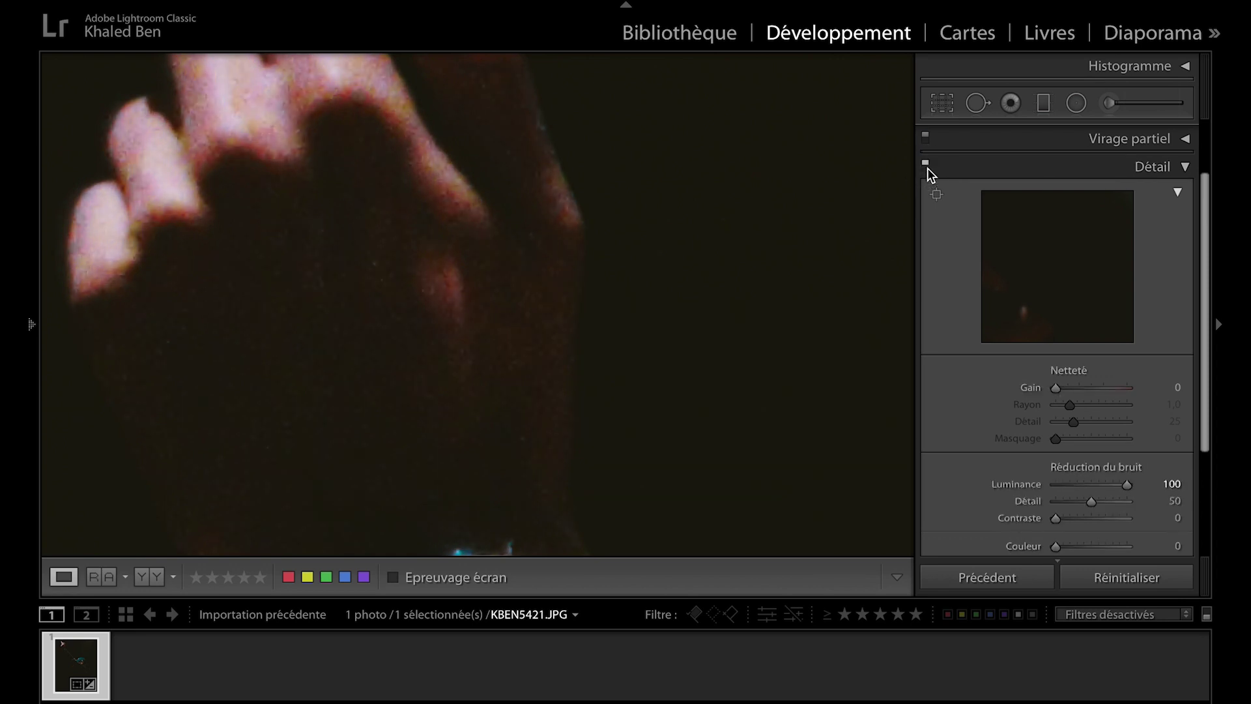
left_click(926, 165)
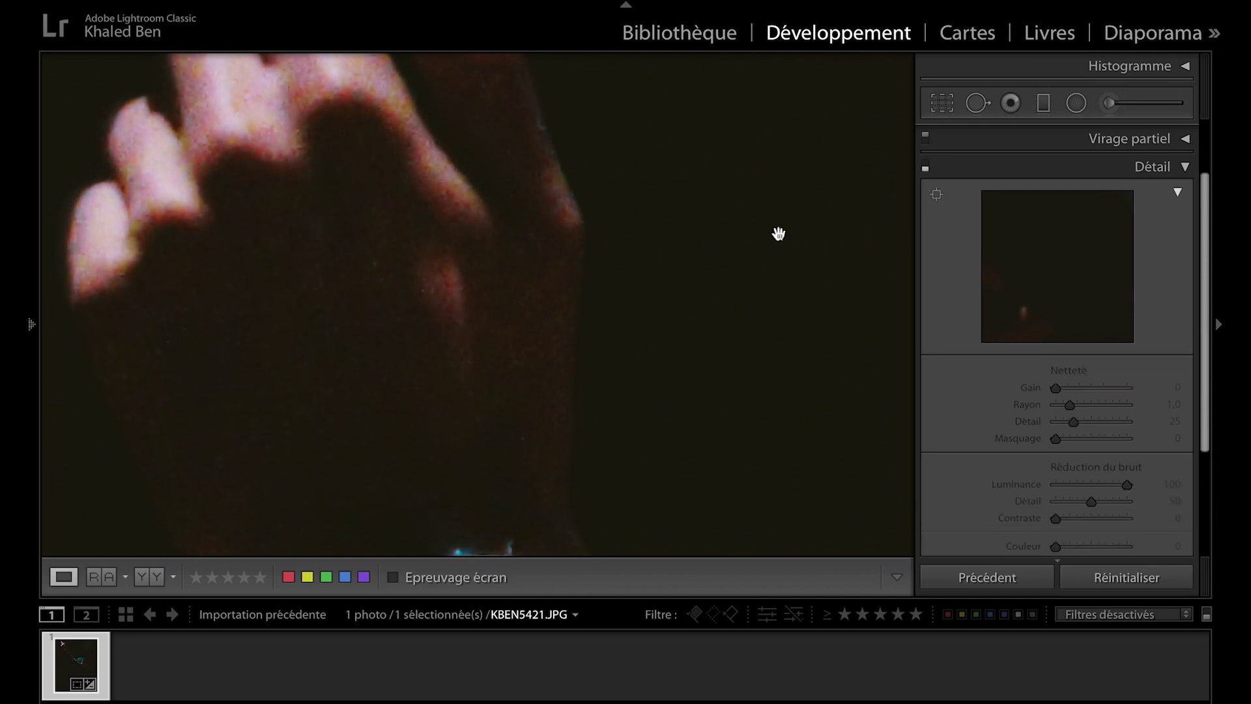
left_click(515, 224)
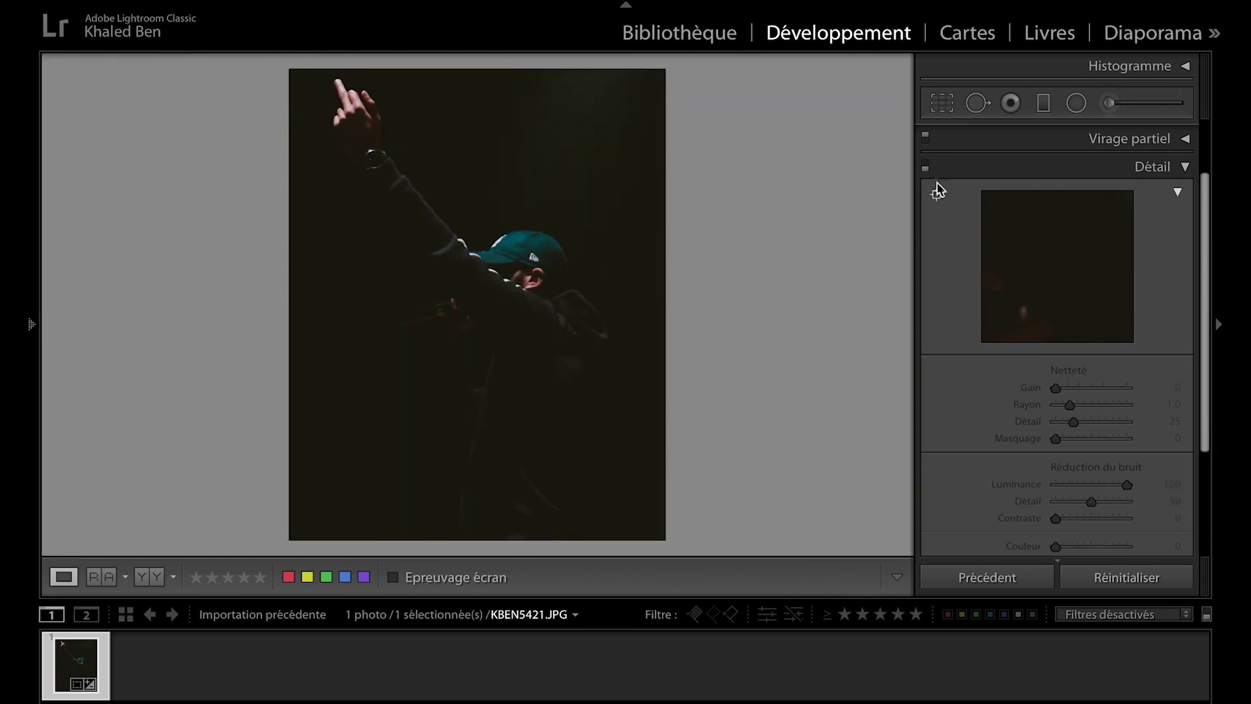
left_click(926, 166)
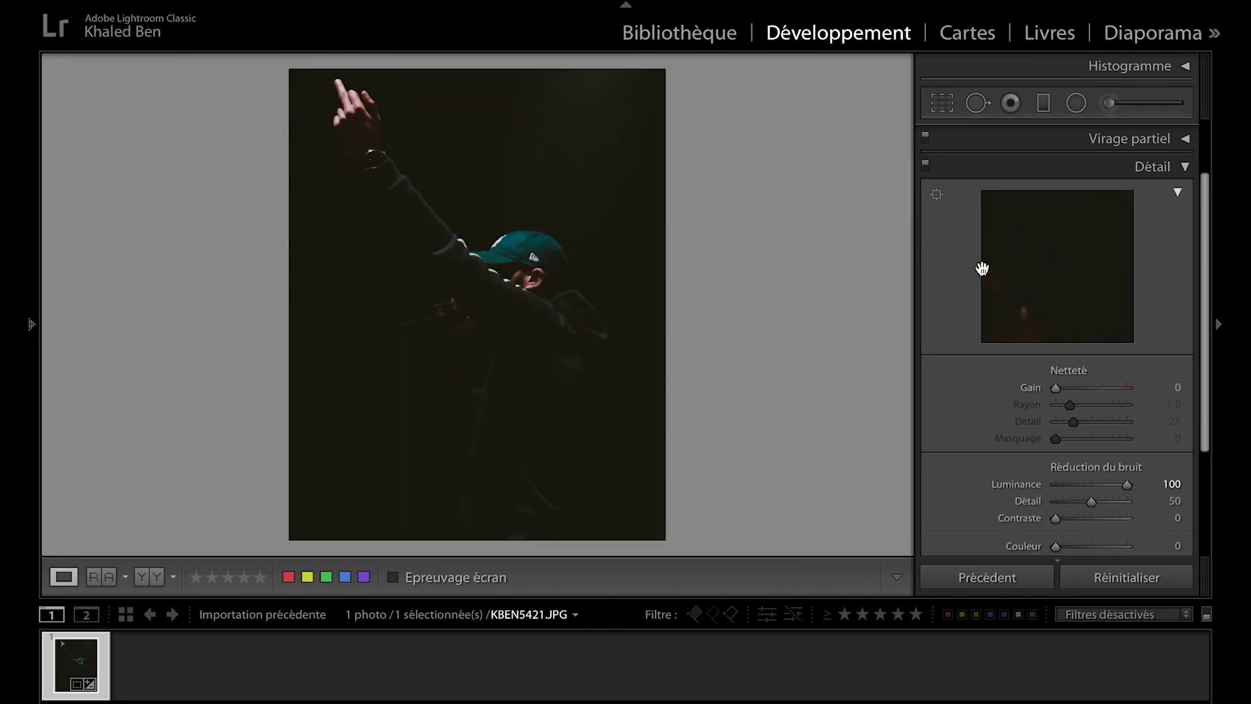
Aim the detail preview at the fingers and reset luminance noise reduction to 0.
left_click(374, 119)
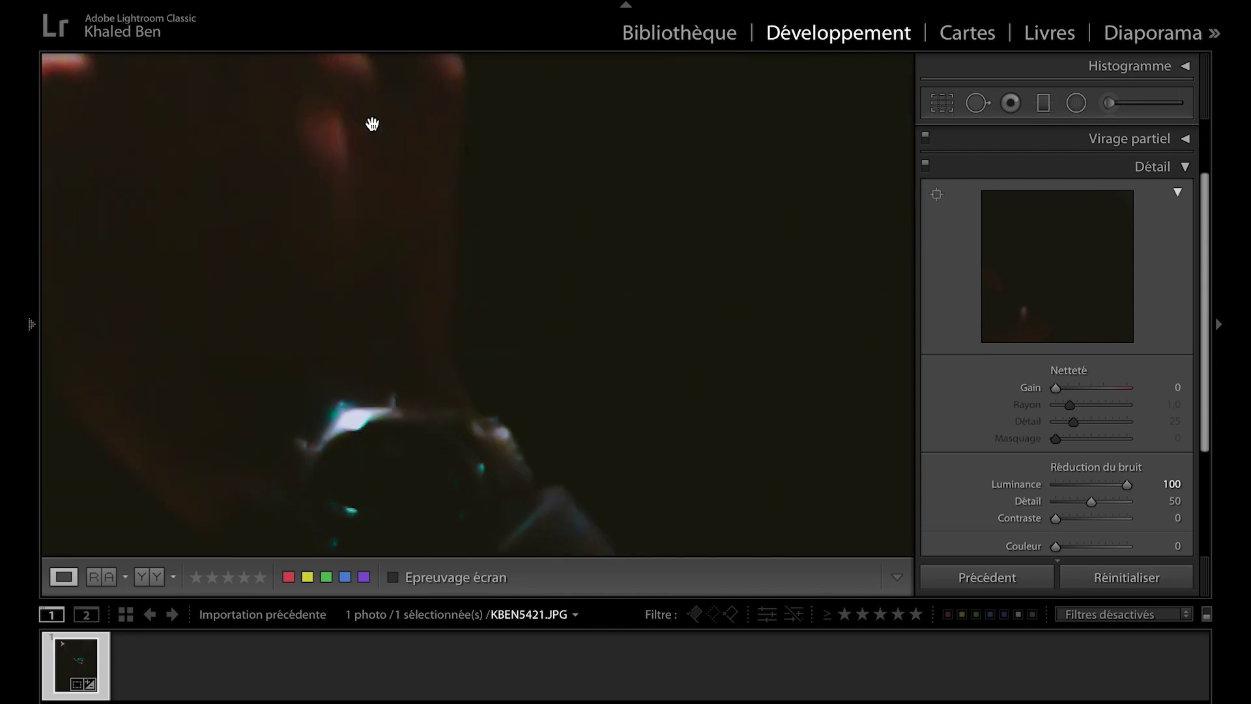
left_click(936, 194)
left_click(348, 220)
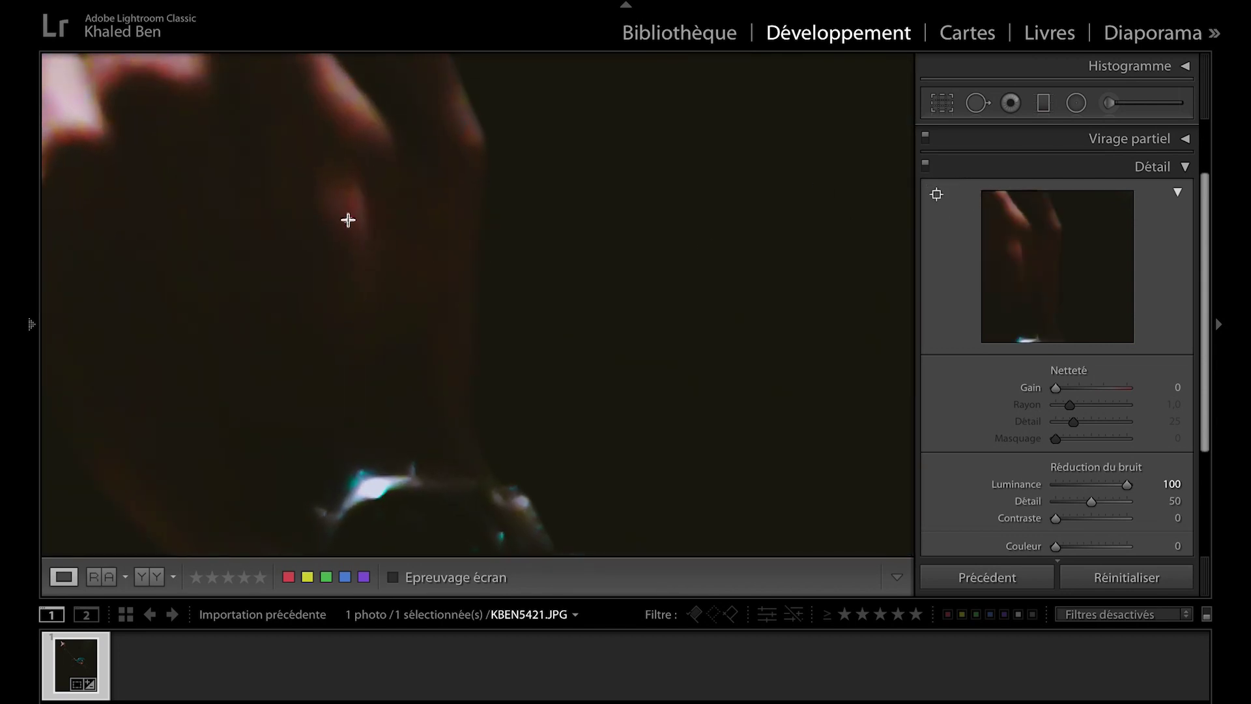
left_click(282, 190)
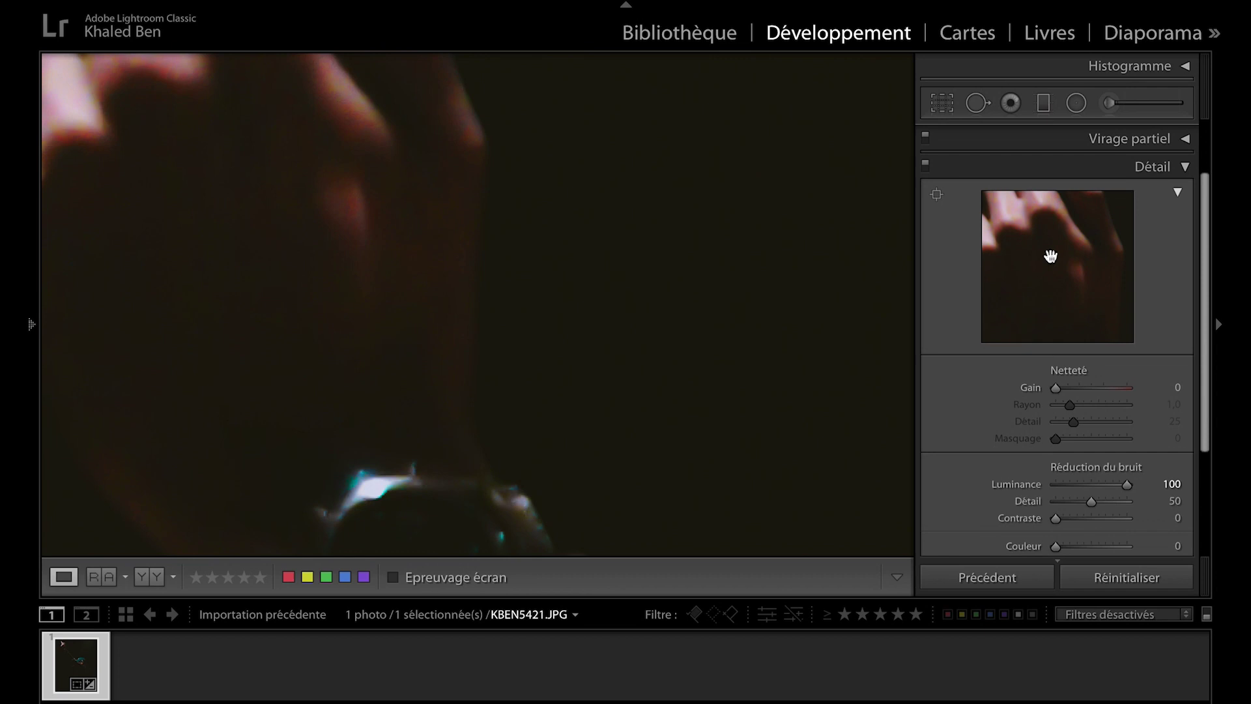
left_click_drag(263, 220, 458, 273)
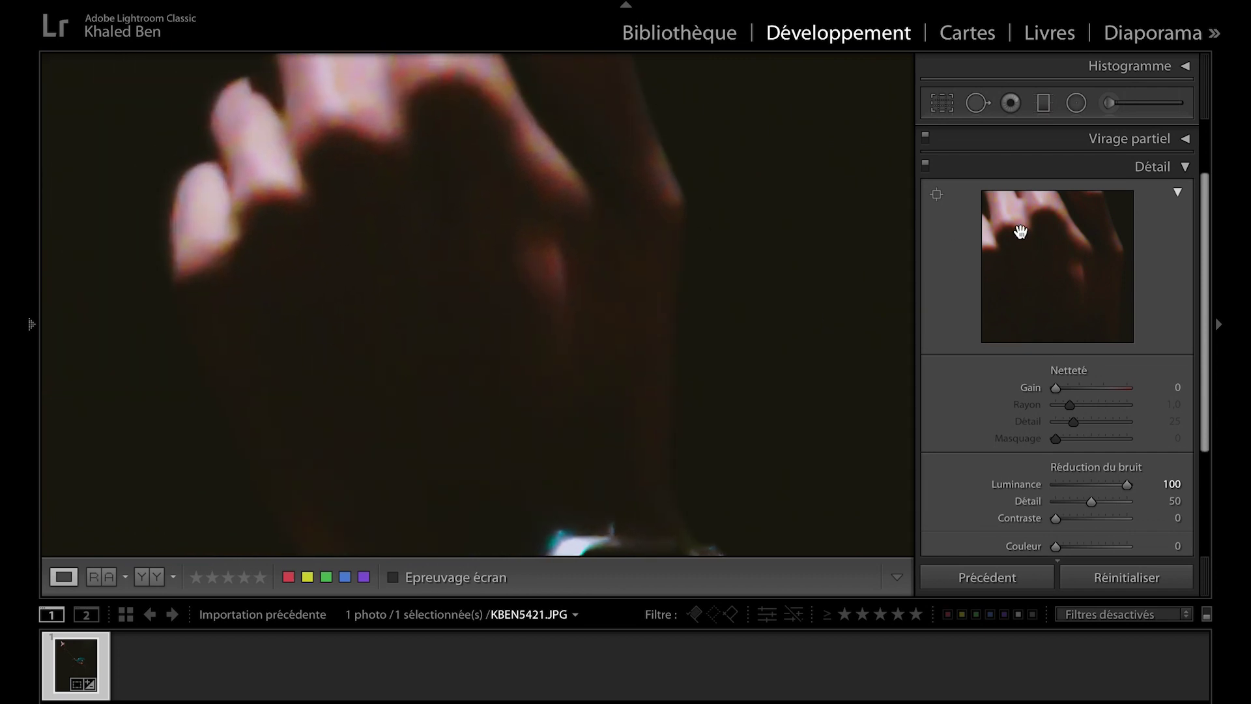
double_click(1128, 485)
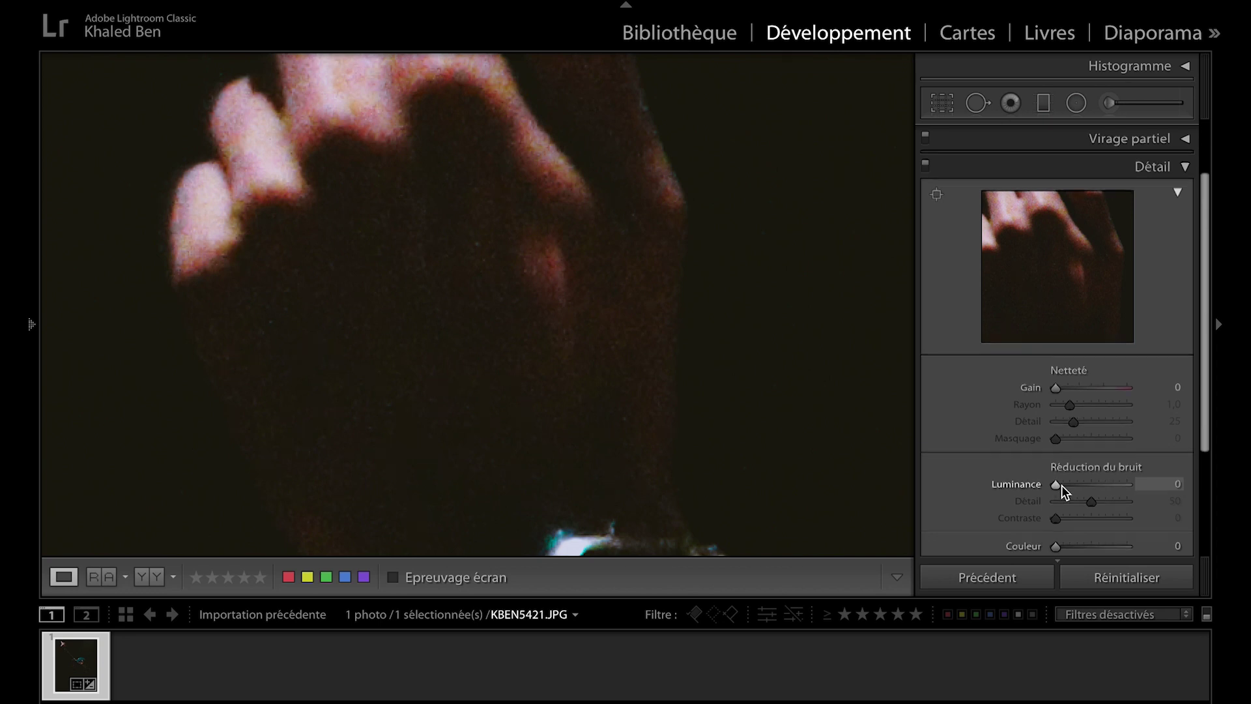
scroll(1060, 492, "down", 1)
scroll(1061, 496, "down", 1)
Set noise reduction to Luminance 65, Détail 62, Contraste 21, plus a little colour reduction.
left_click_drag(1056, 417, 1075, 417)
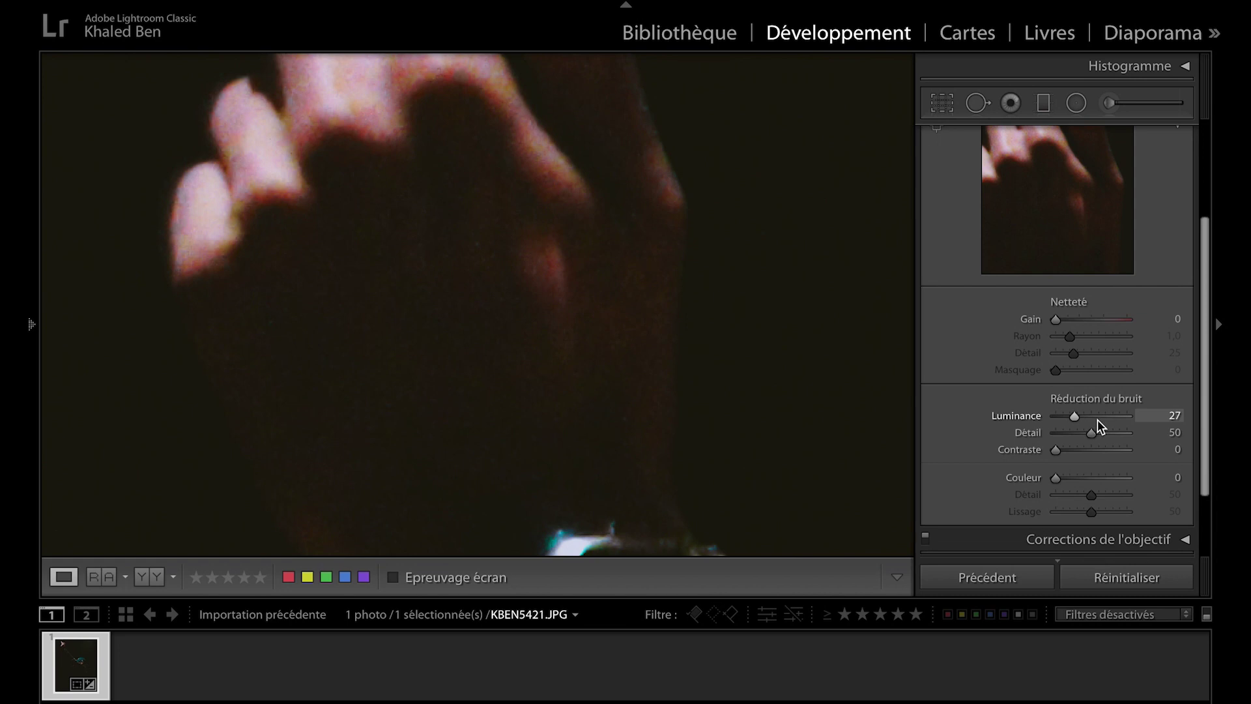
left_click_drag(1100, 420, 1099, 433)
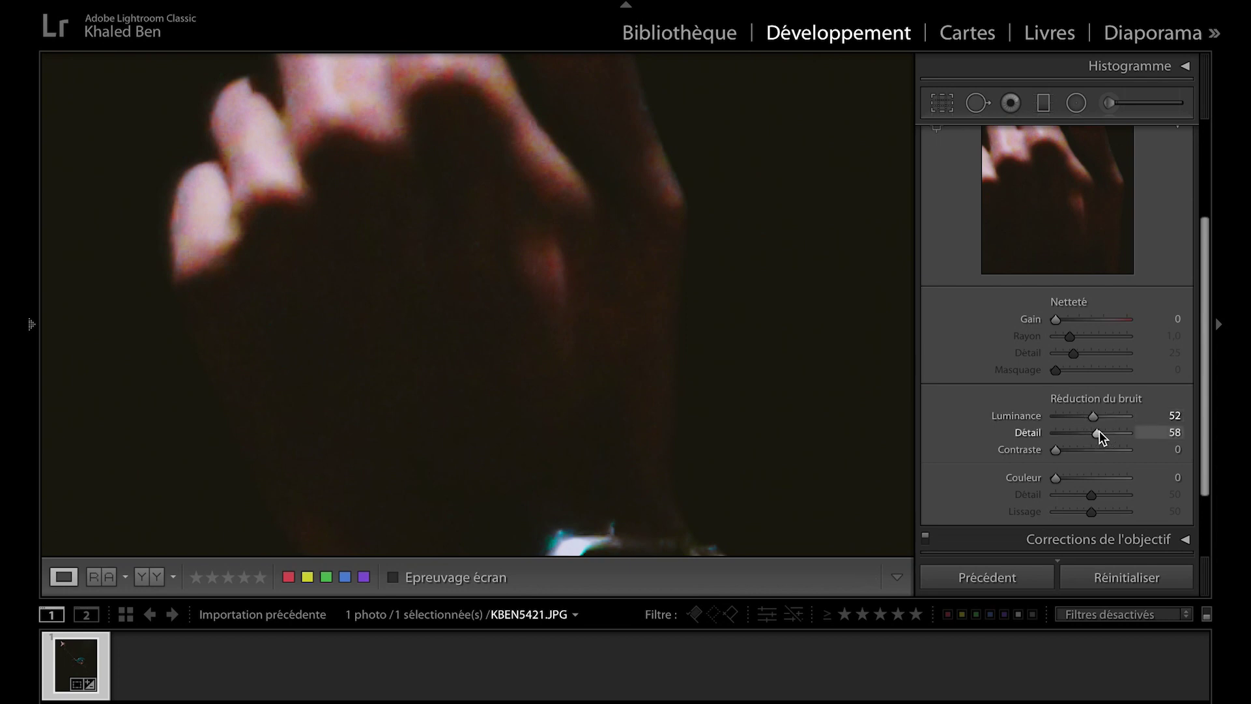
left_click_drag(1059, 450, 1069, 449)
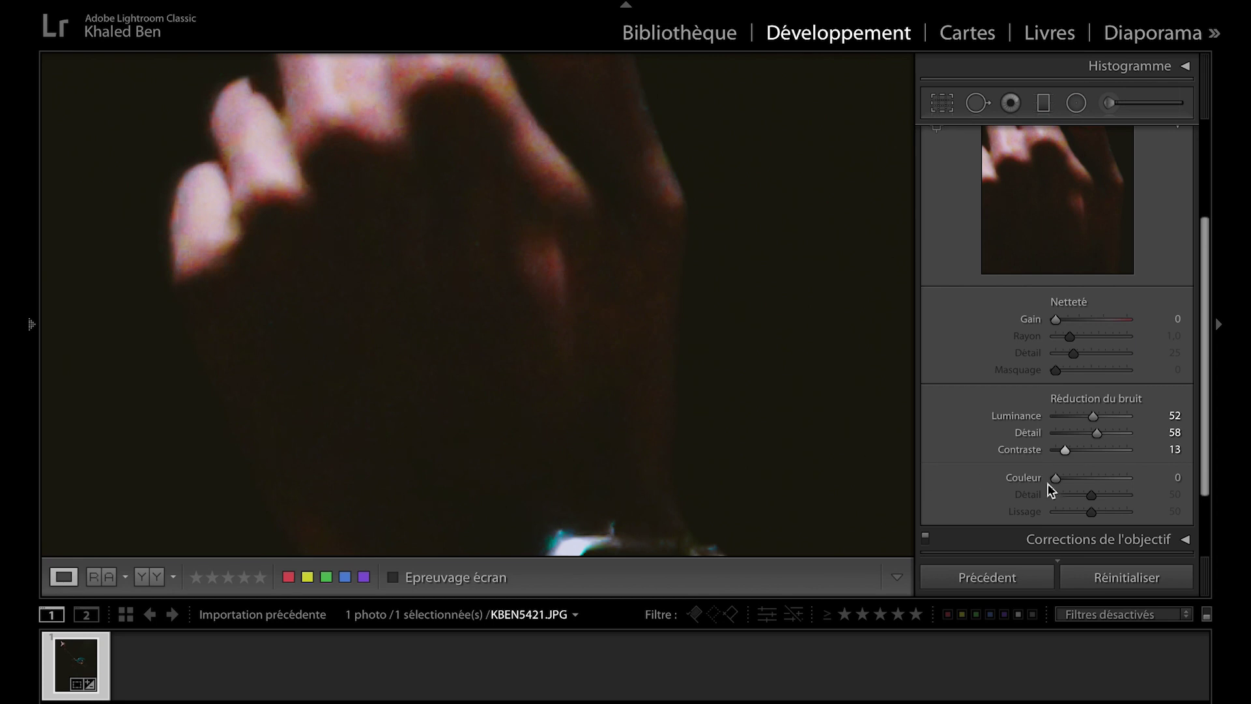
left_click_drag(1057, 480, 1064, 482)
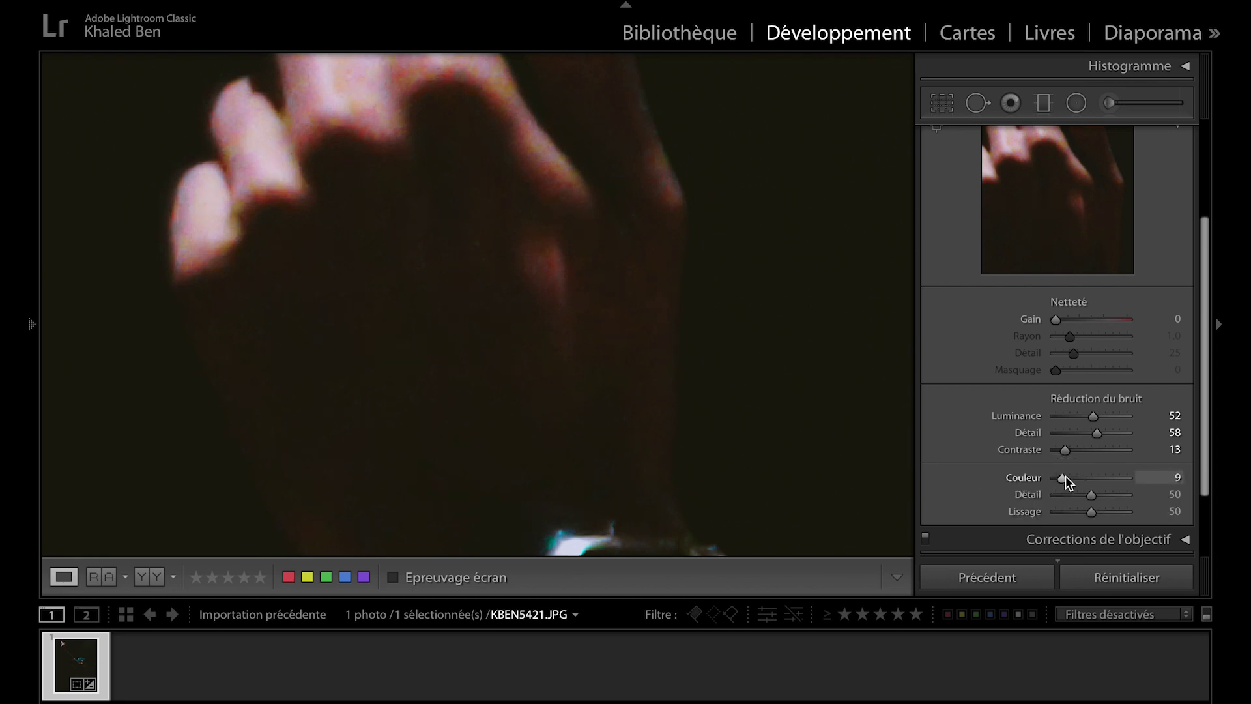
left_click_drag(1097, 414, 1105, 416)
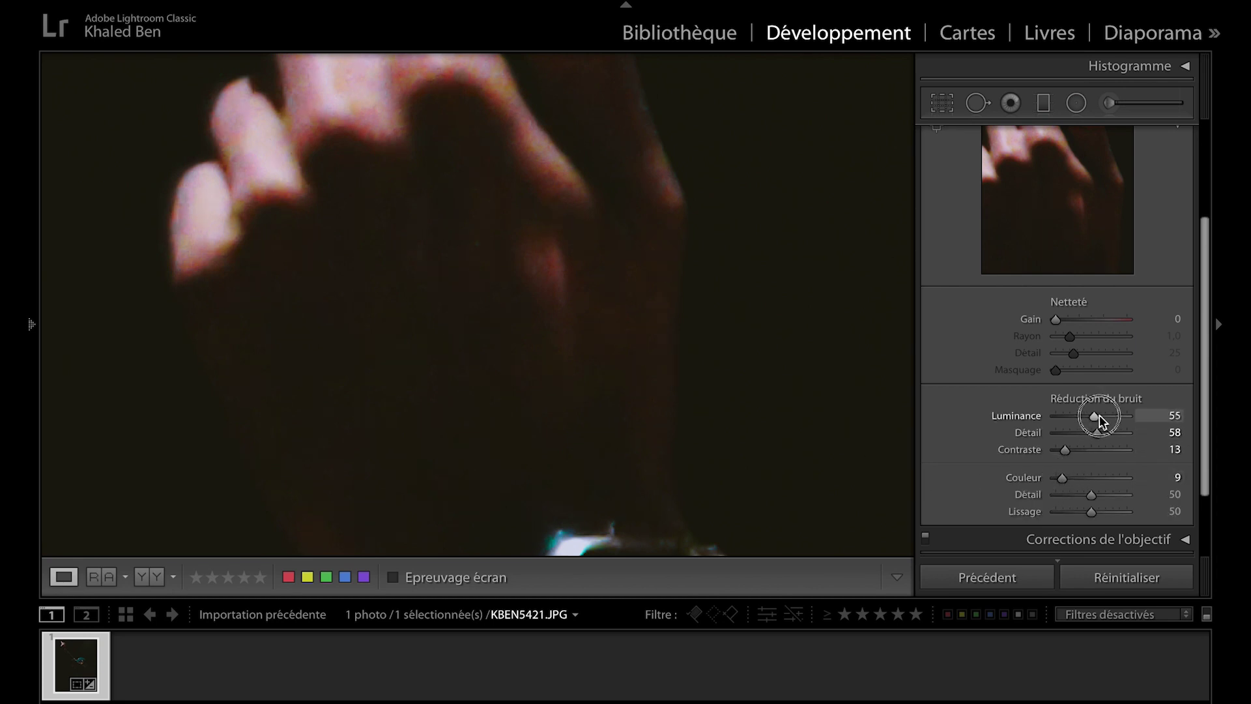
left_click_drag(1097, 432, 1100, 431)
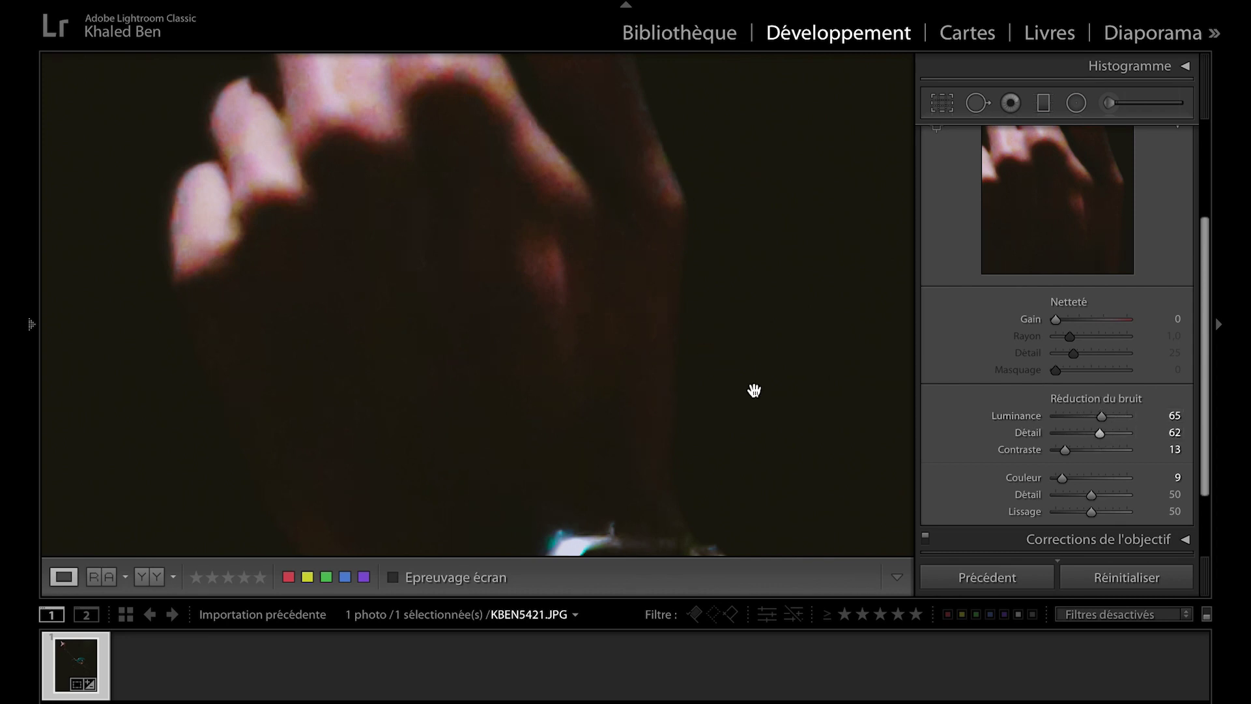
left_click_drag(1069, 452, 1074, 452)
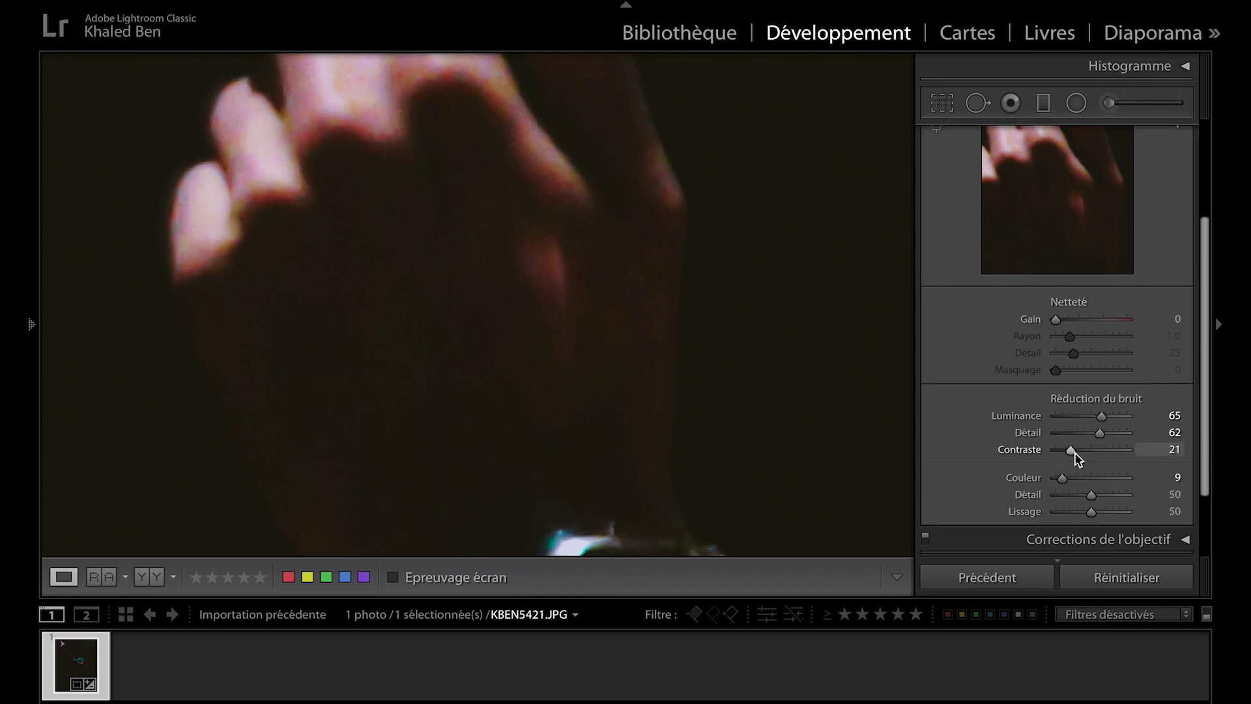
scroll(492, 146, "up", 3)
Toggle the Détail corrections off and on to compare, then zoom back to the full photo.
scroll(492, 146, "up", 3)
scroll(492, 146, "up", 1)
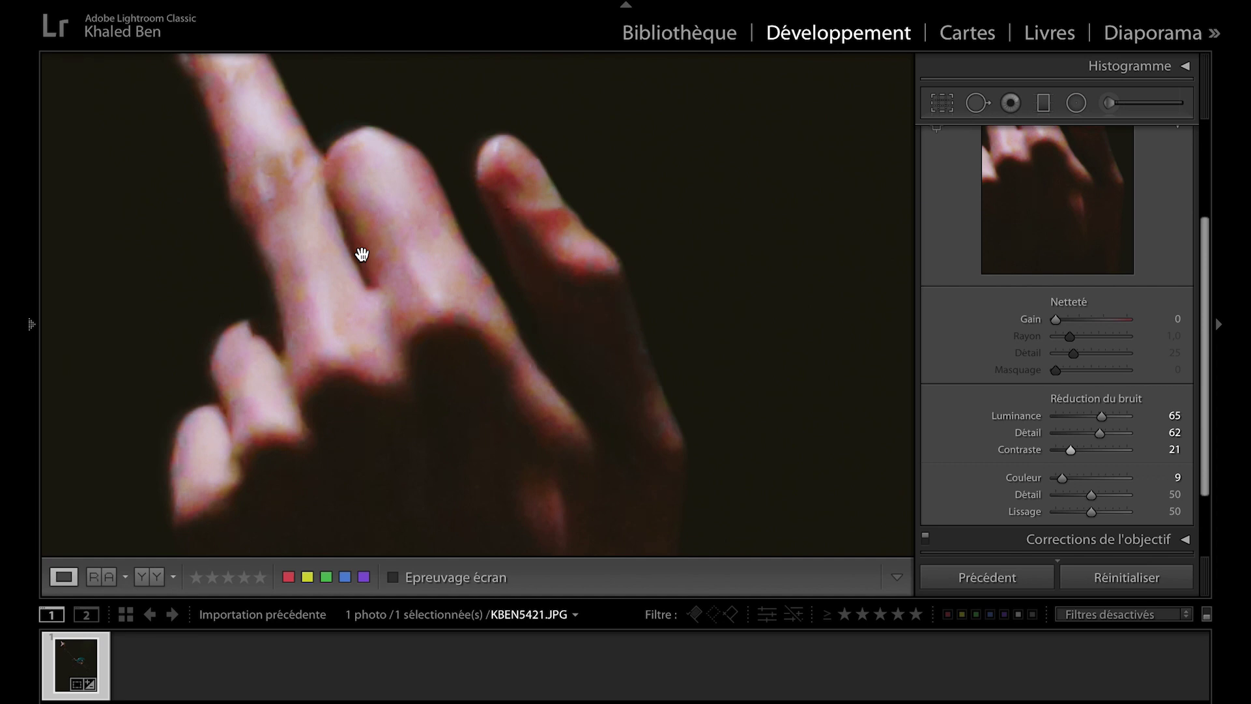
scroll(362, 254, "up", 2)
scroll(837, 202, "up", 2)
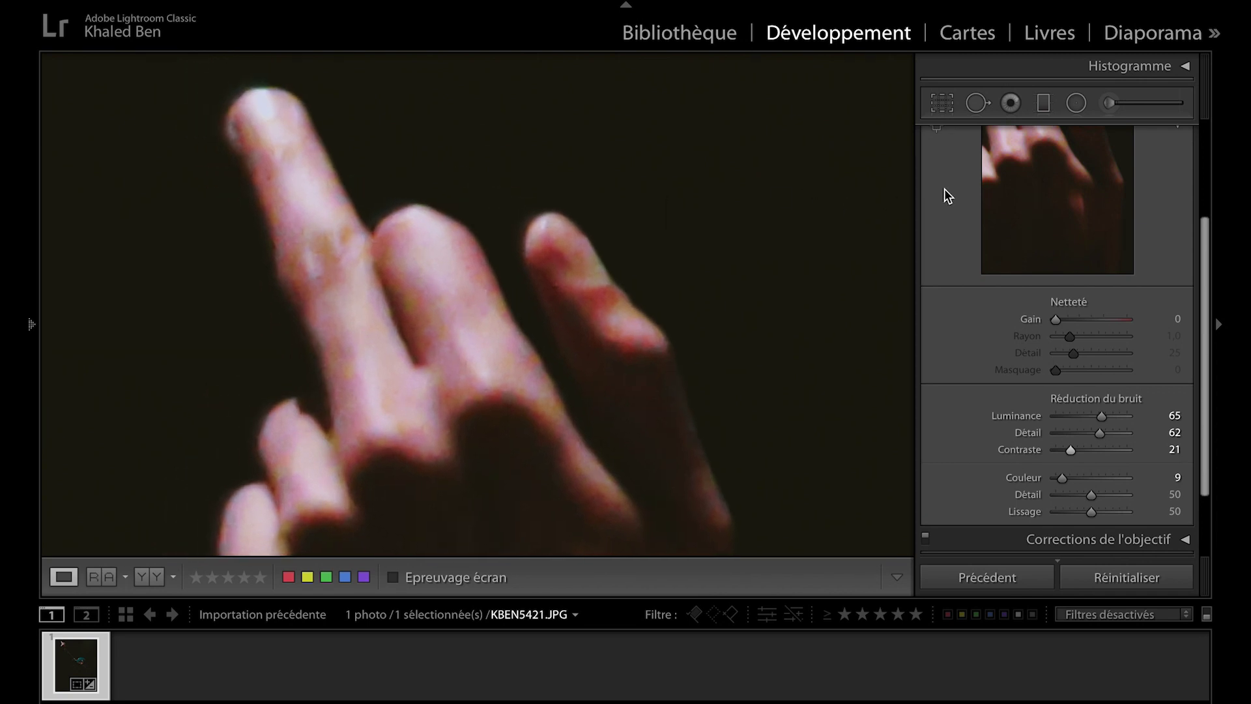
scroll(947, 196, "up", 1)
scroll(946, 196, "up", 1)
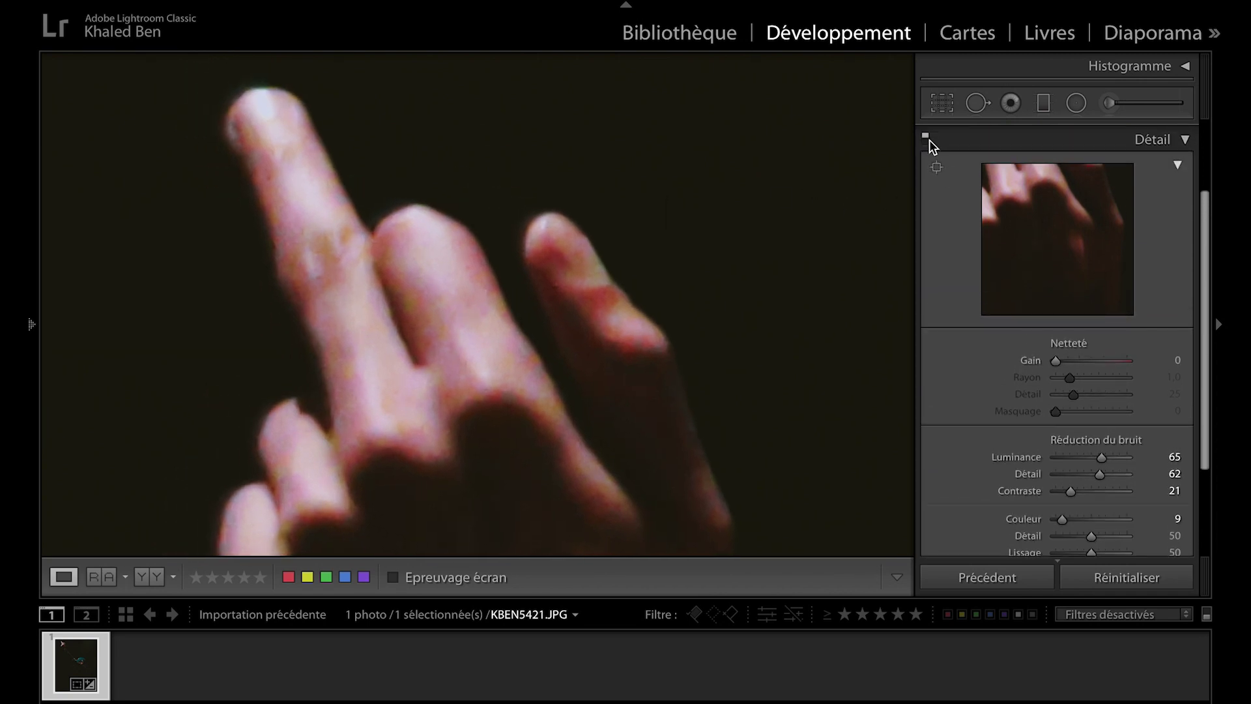
left_click(929, 139)
left_click(929, 140)
left_click(929, 139)
left_click(388, 232)
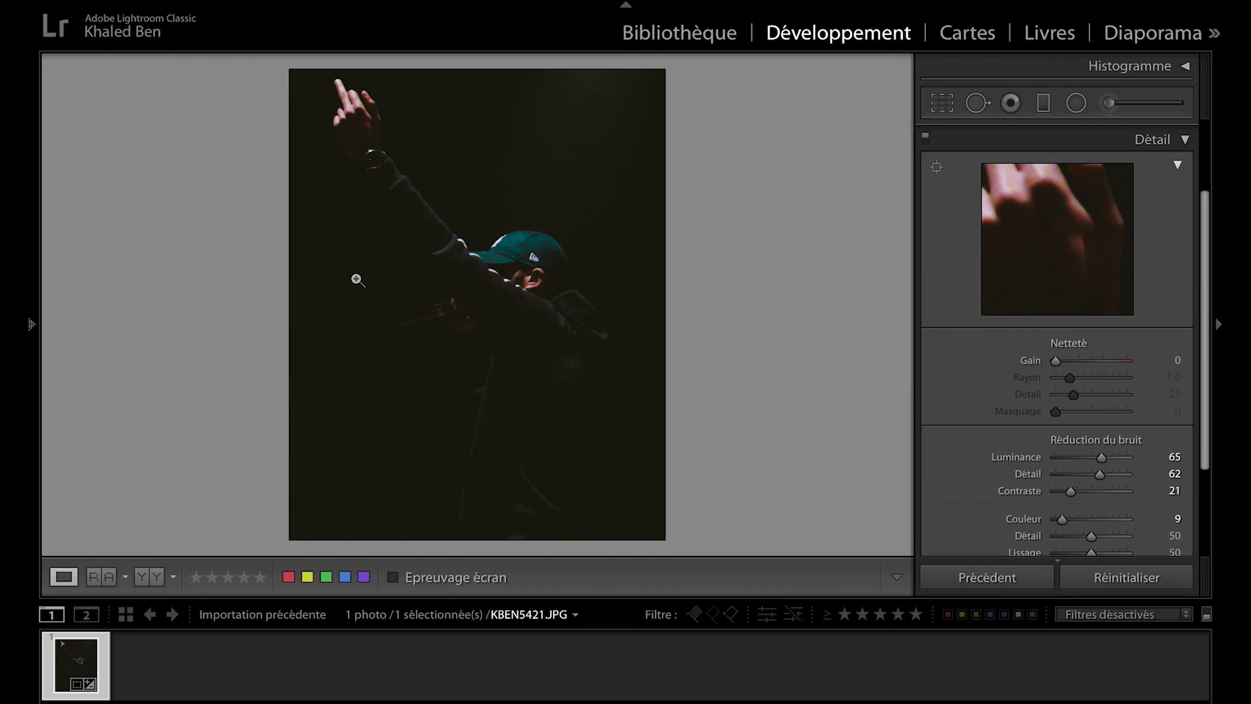
scroll(1059, 424, "down", 1)
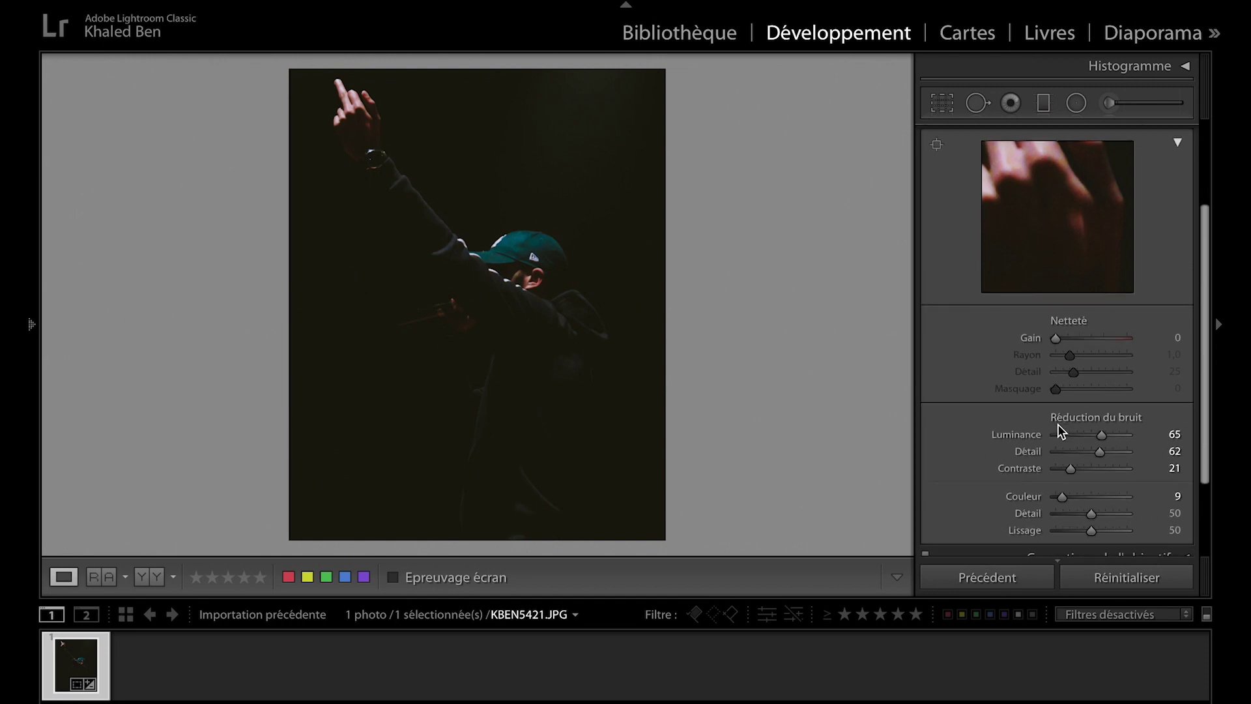
Reset luminance and colour noise reduction to 0, then zoom 1:1 on the raised hand.
double_click(1101, 435)
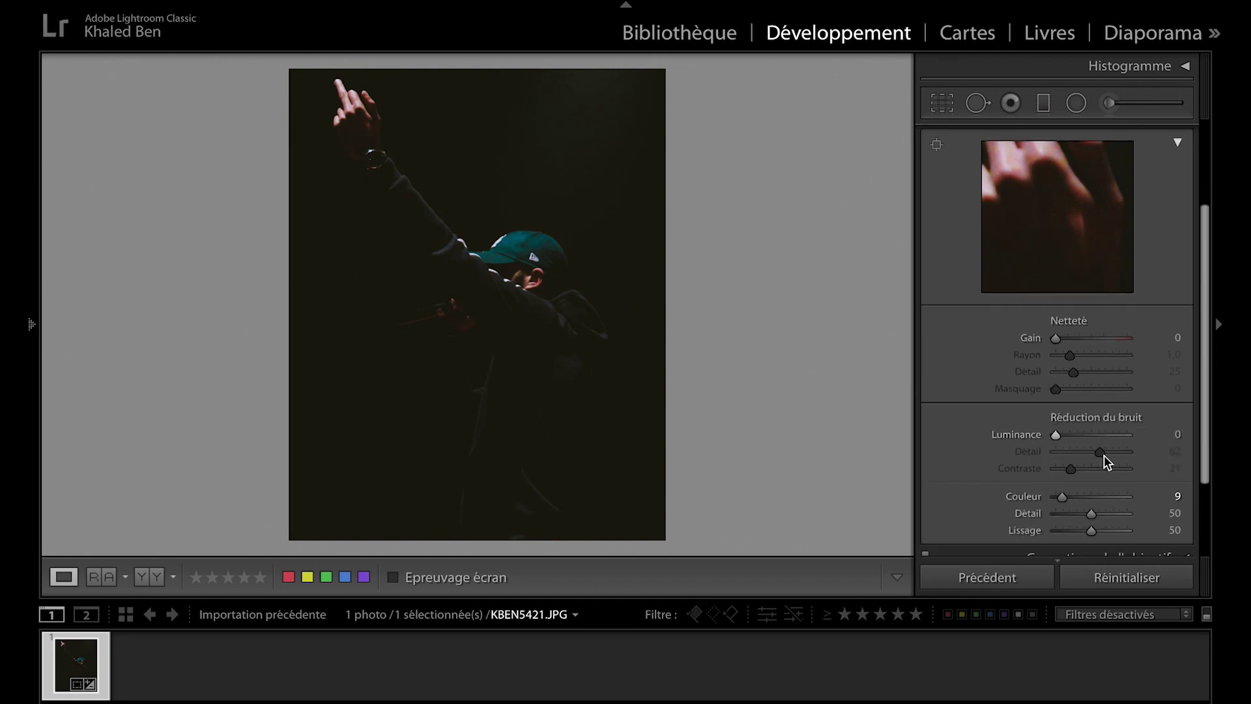
left_click_drag(1067, 500, 1059, 500)
left_click_drag(1060, 438, 1065, 438)
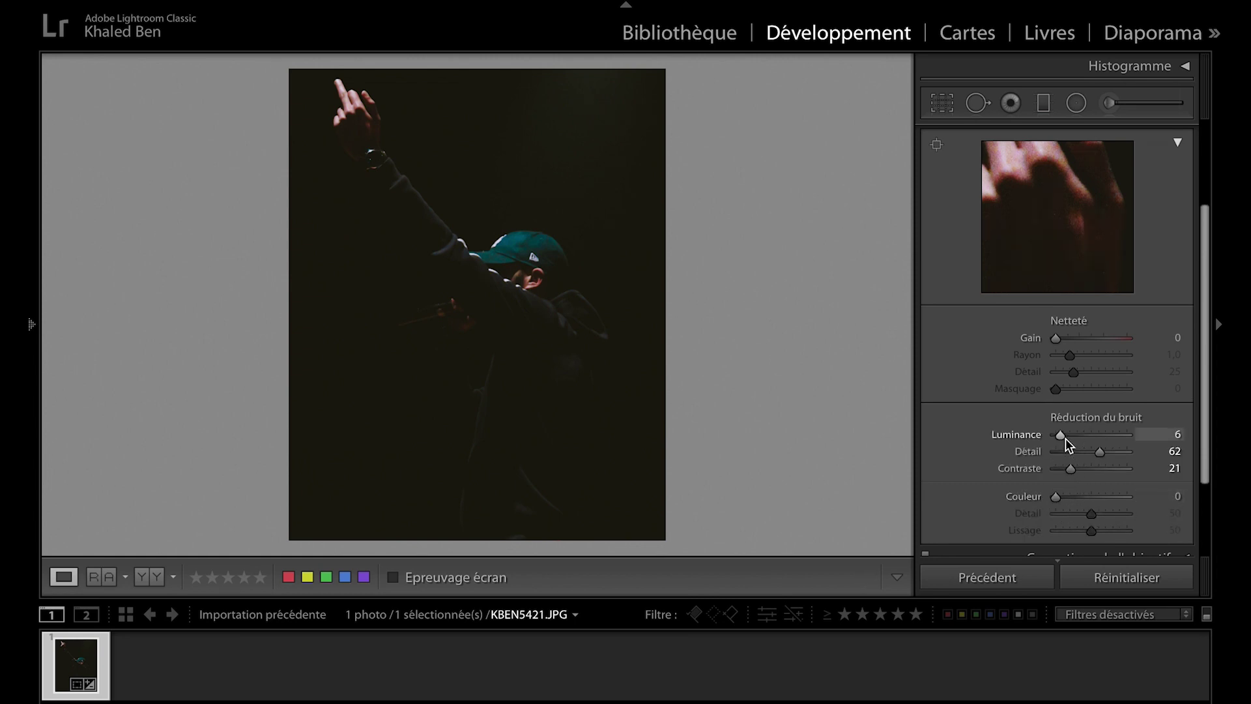
left_click(323, 95)
left_click_drag(319, 92, 564, 256)
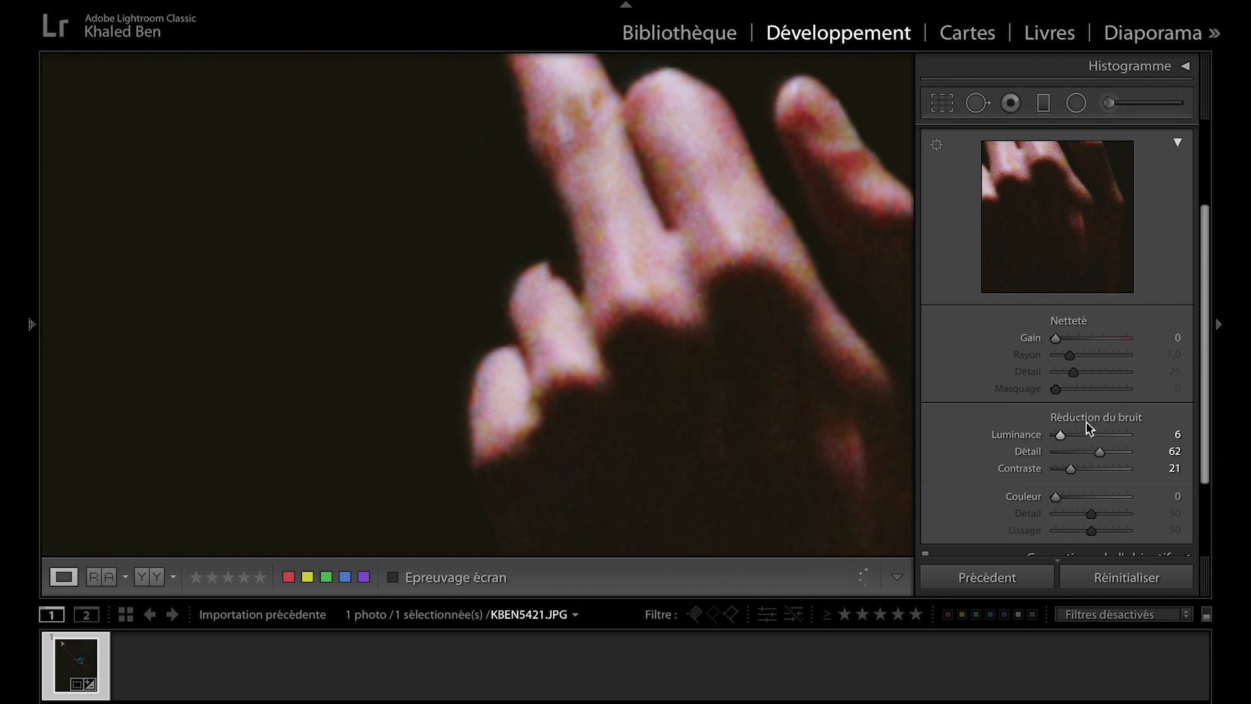
Set luminance noise reduction to 65 and detail to 68, checking the fingers up close.
left_click_drag(1064, 445, 1104, 440)
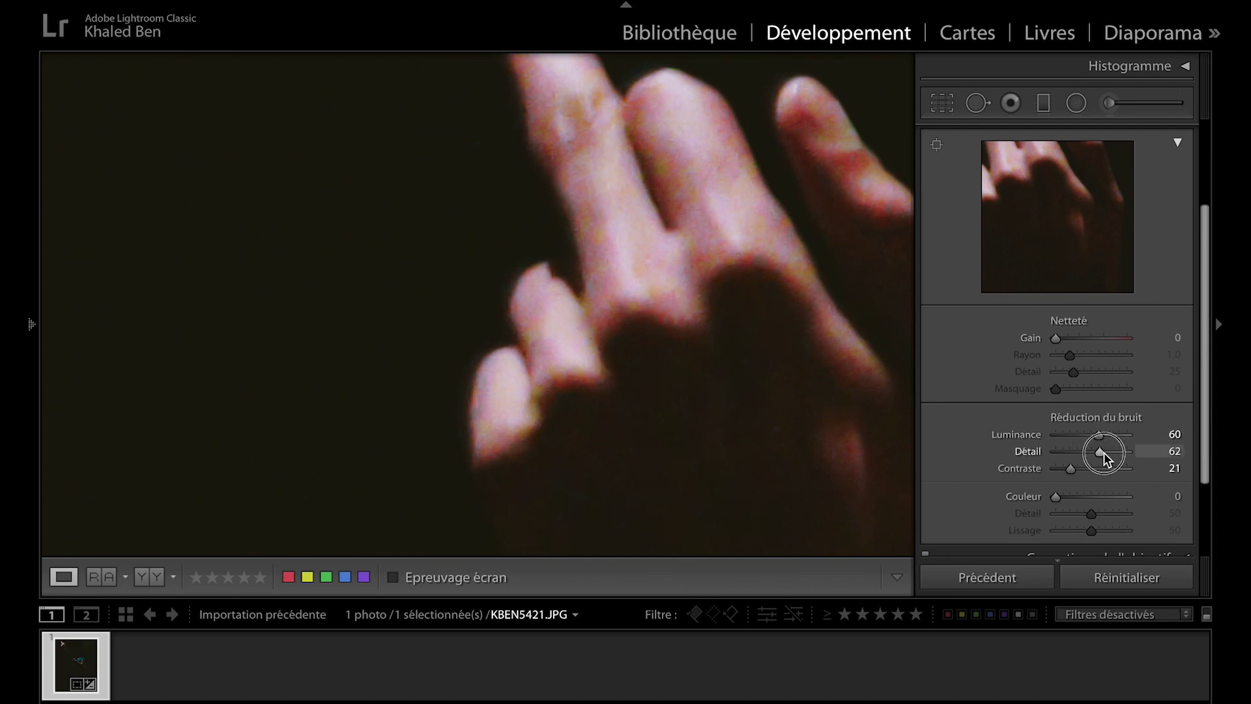
left_click_drag(1104, 454, 1069, 493)
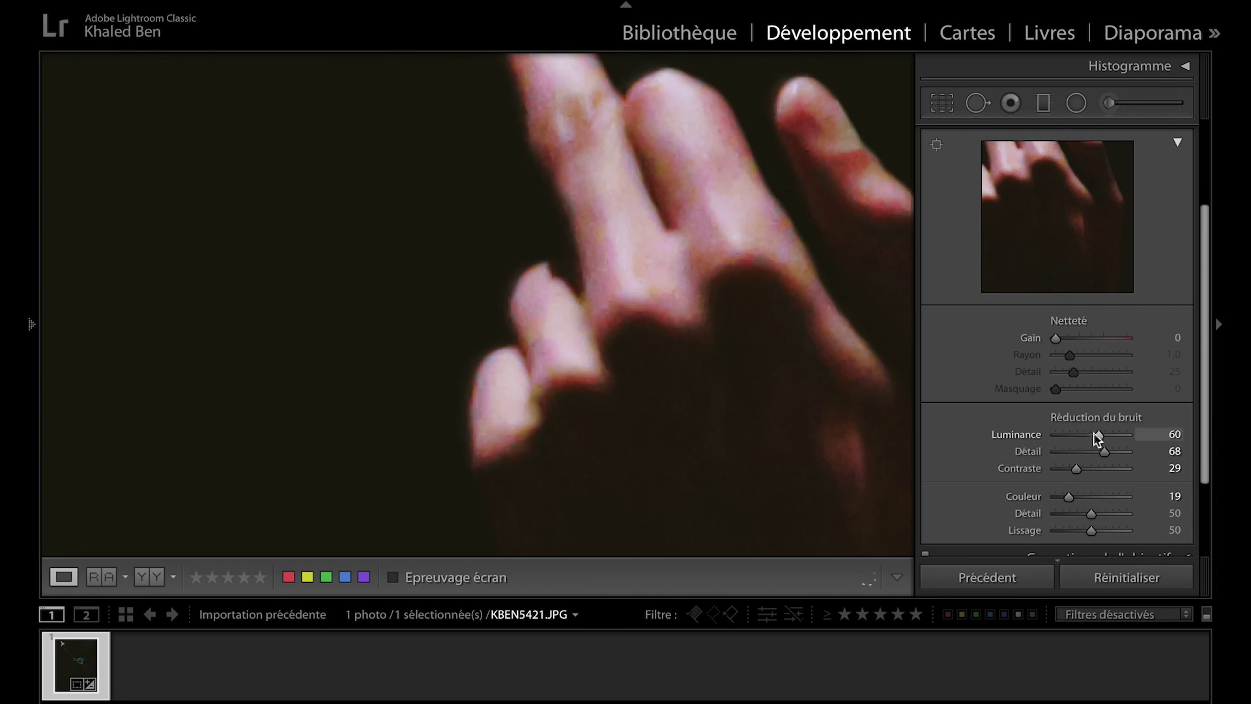
left_click_drag(1099, 432, 1102, 434)
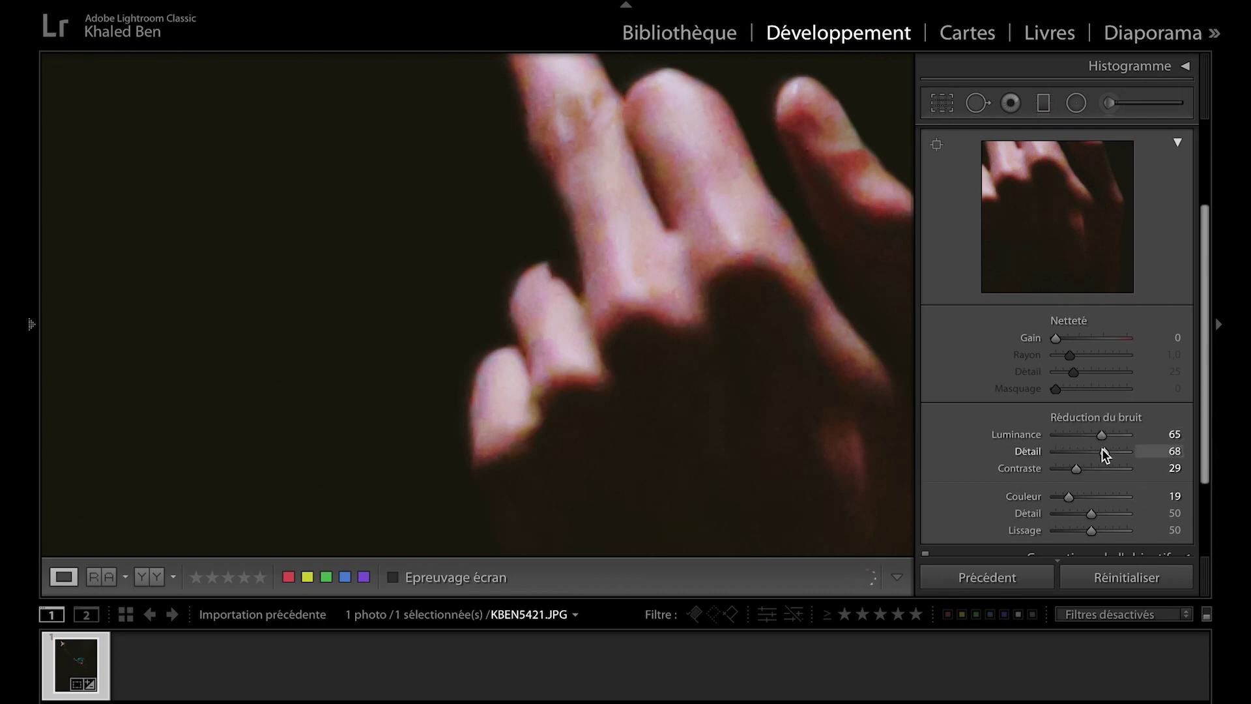
left_click(659, 274)
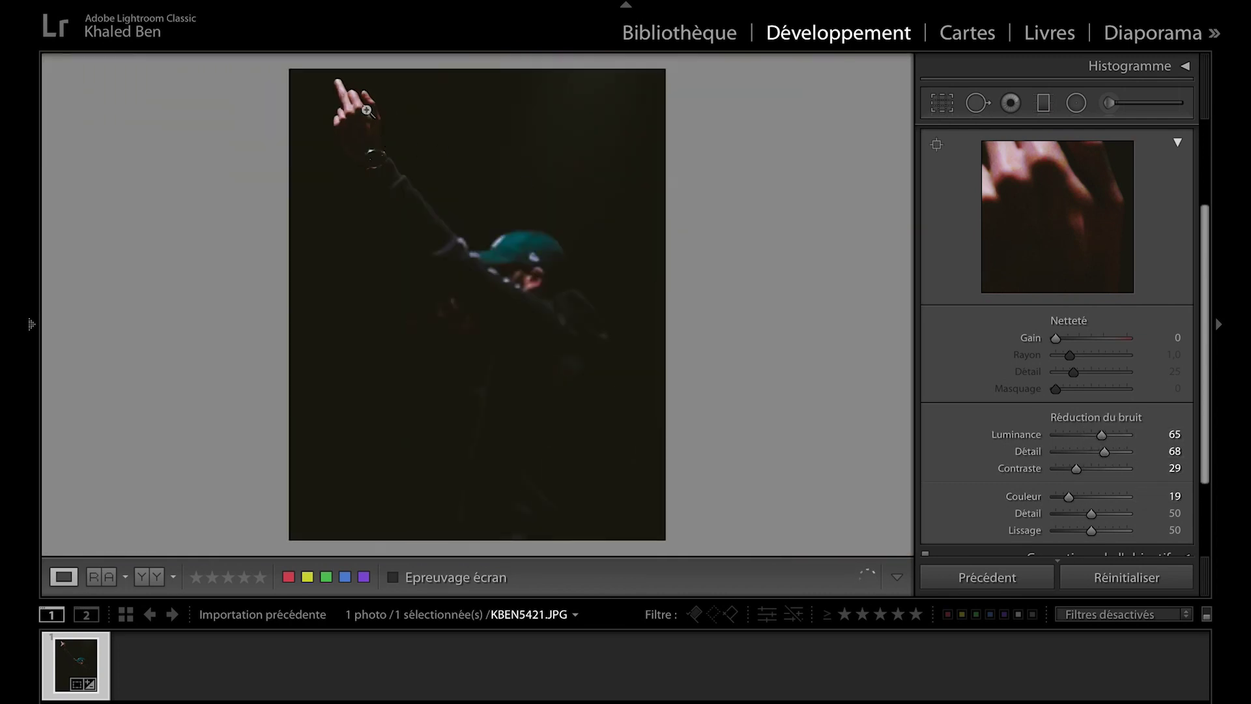
left_click(357, 96)
left_click_drag(356, 96, 450, 192)
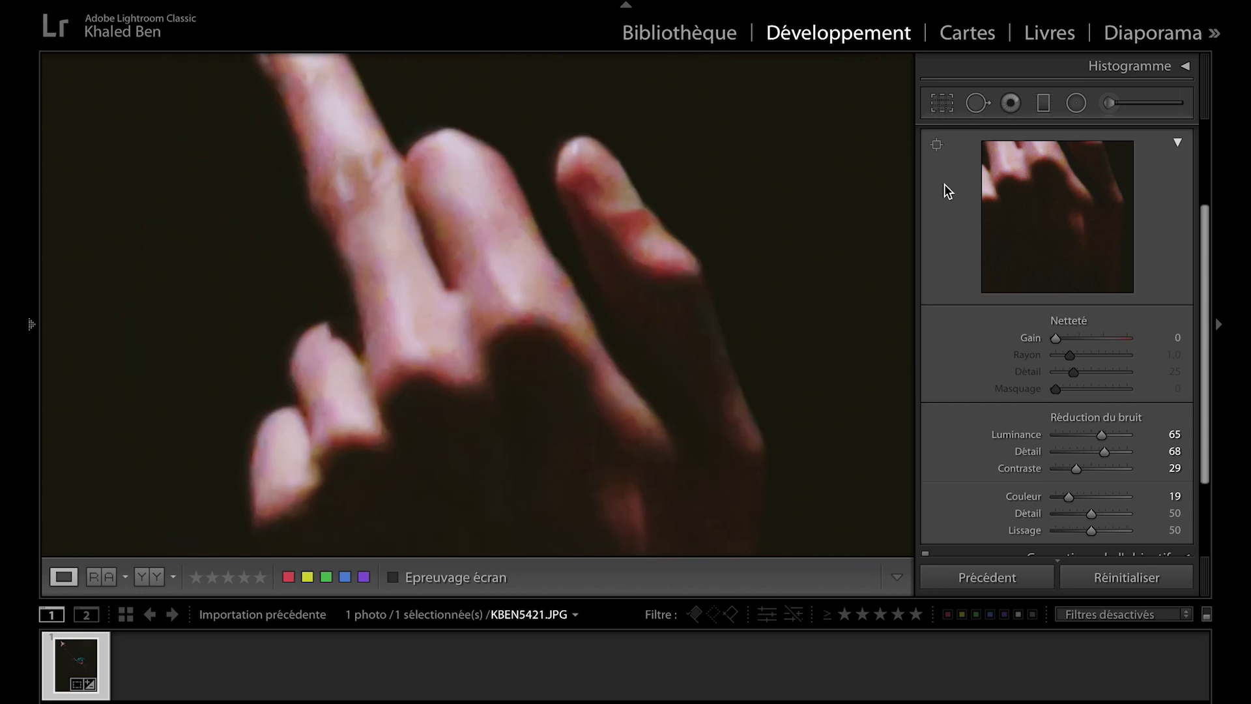
scroll(944, 184, "up", 2)
left_click(956, 150)
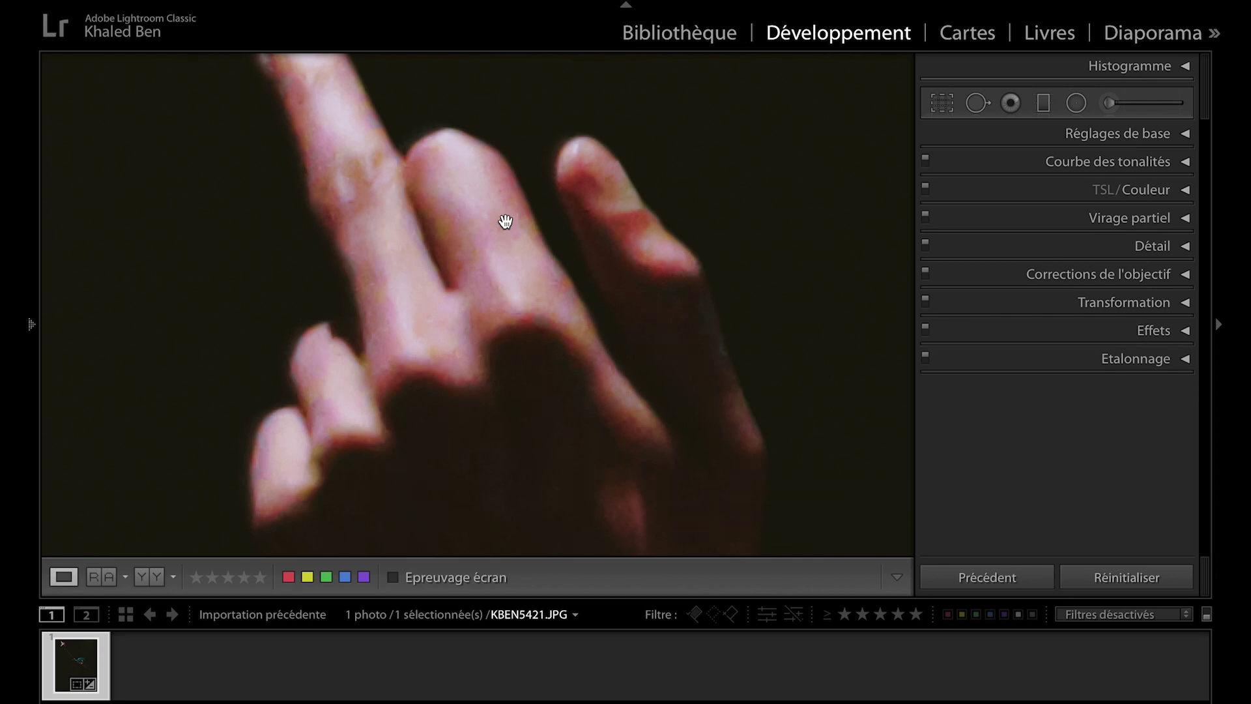
Zoom back out so the whole concert photo fits in view.
left_click(506, 222)
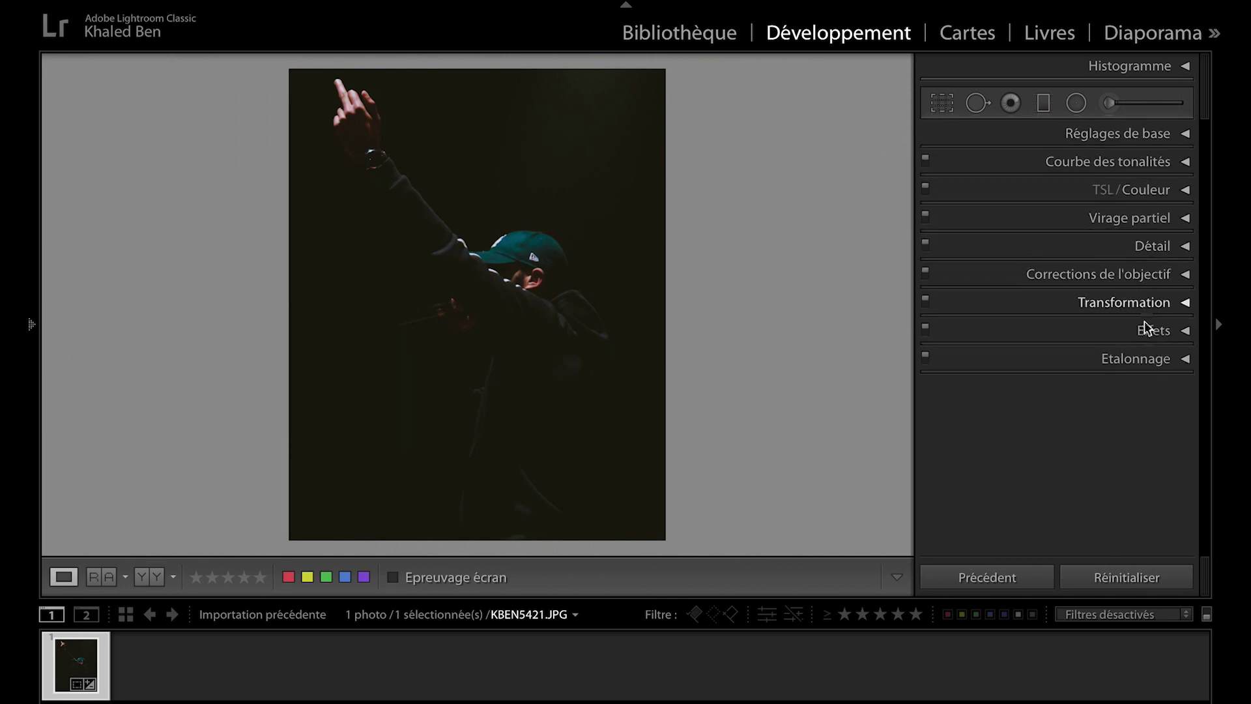
left_click(1145, 142)
Draw a radial filter ellipse over the rapper's face and body.
left_click(1062, 139)
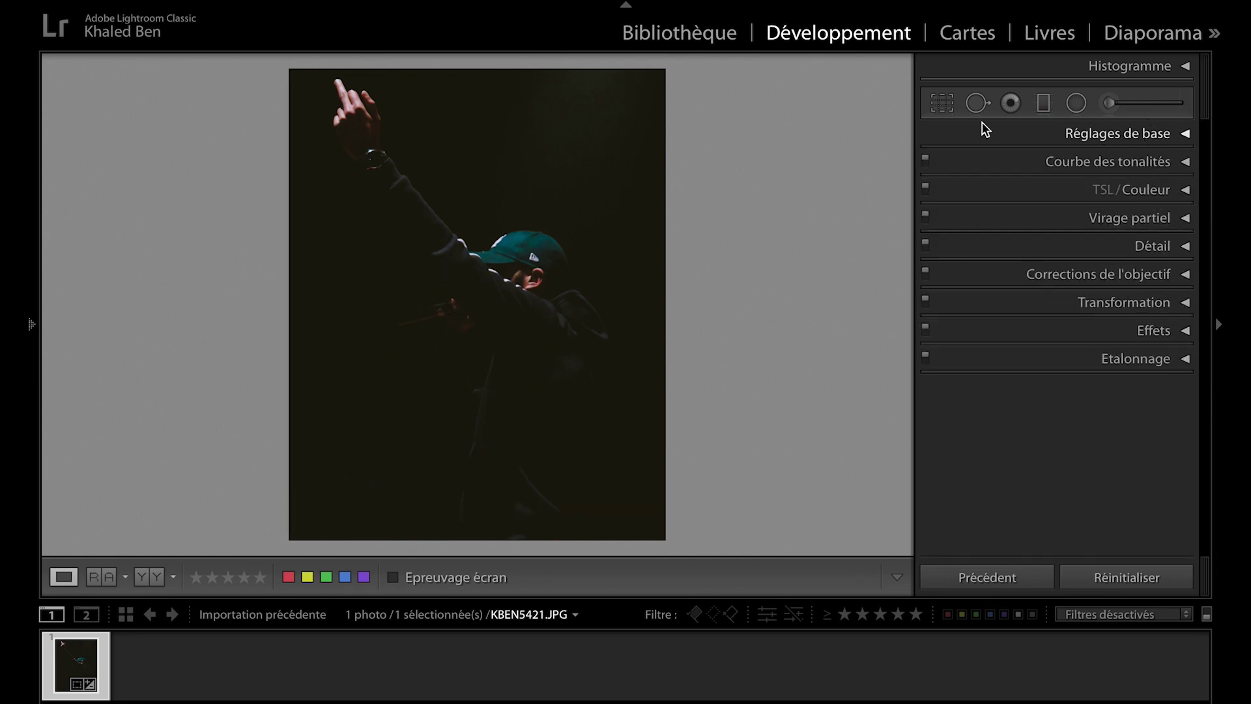
left_click(1077, 104)
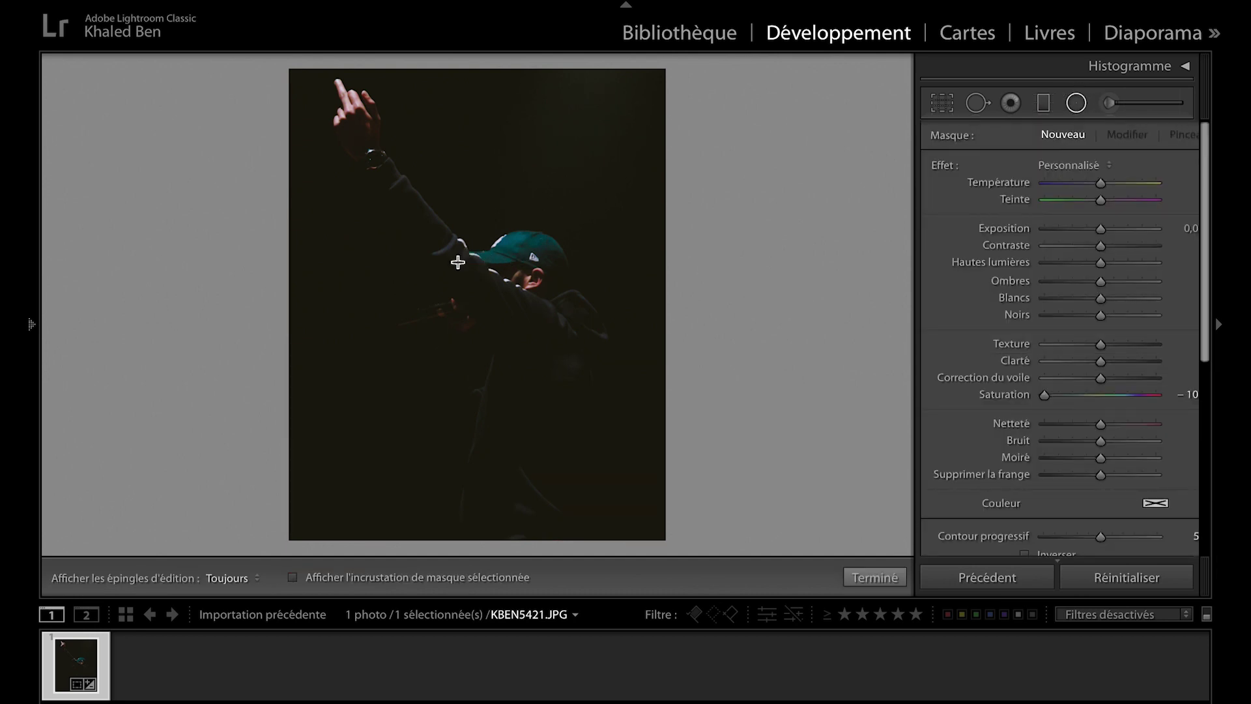
left_click_drag(487, 284, 592, 481)
left_click_drag(480, 287, 517, 350)
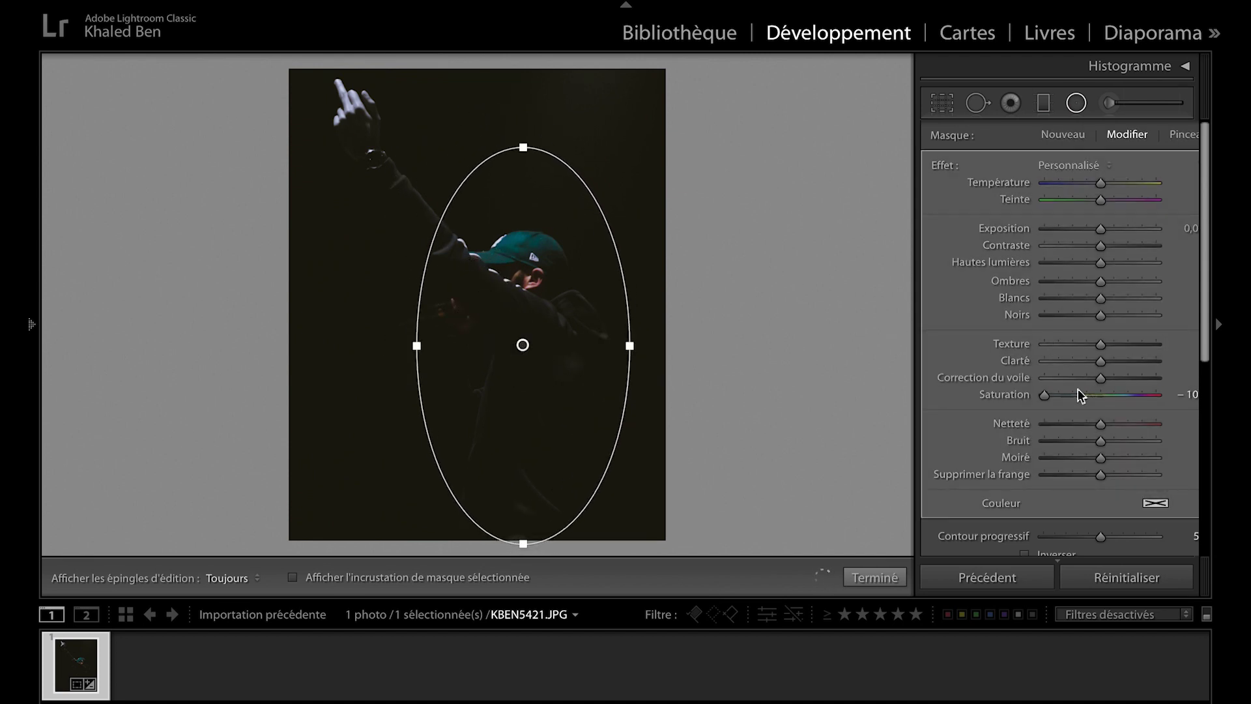
Give the radial filter saturation 0 and exposure 0,9, nudge it left, and finish.
double_click(1045, 394)
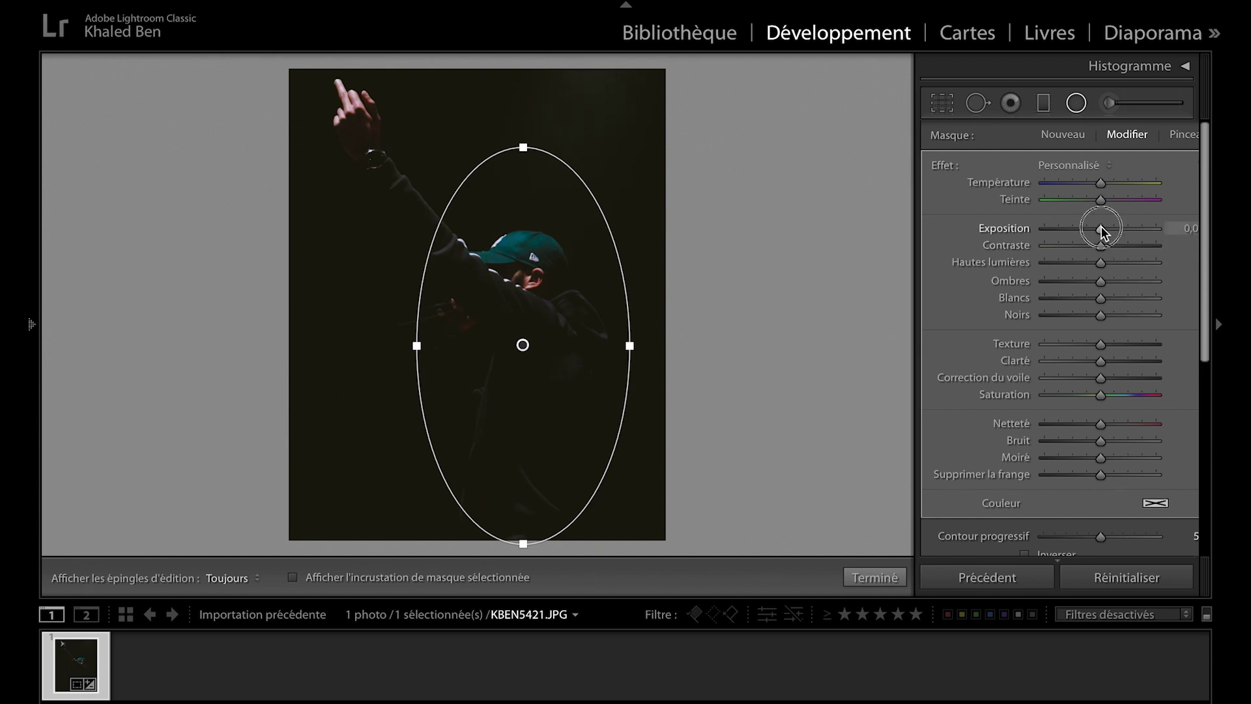
left_click_drag(1101, 228, 1116, 227)
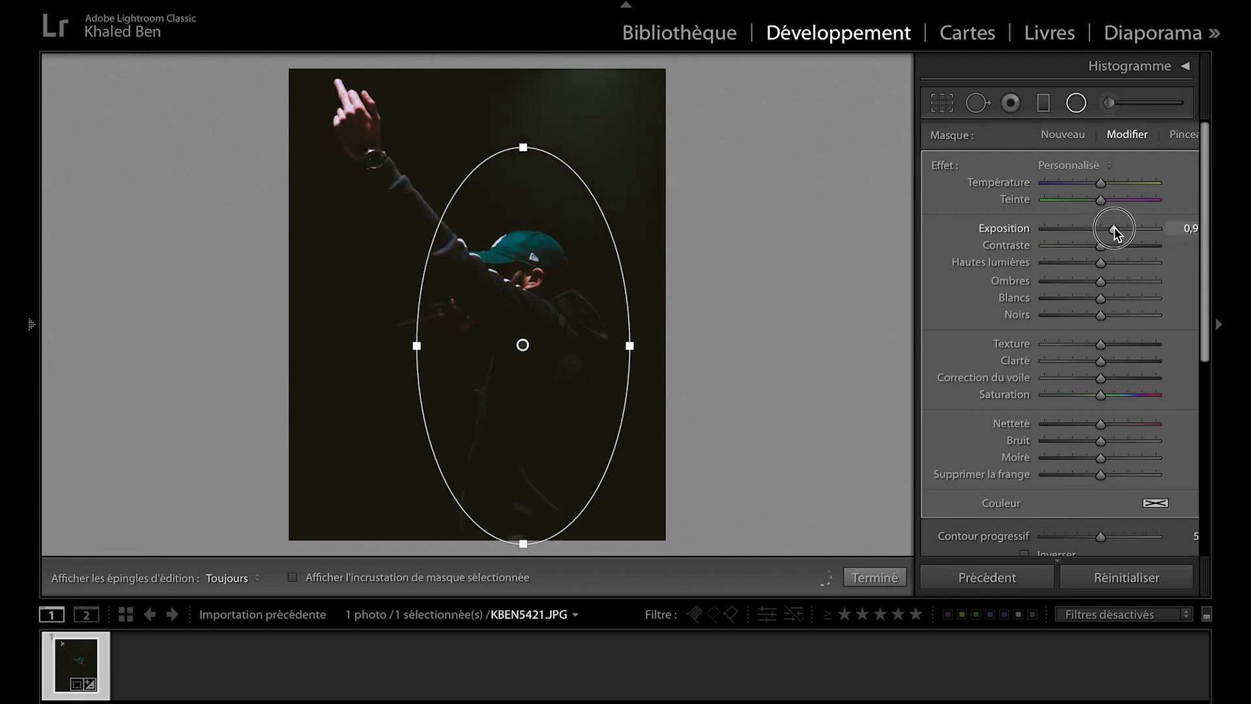
scroll(1077, 475, "down", 3)
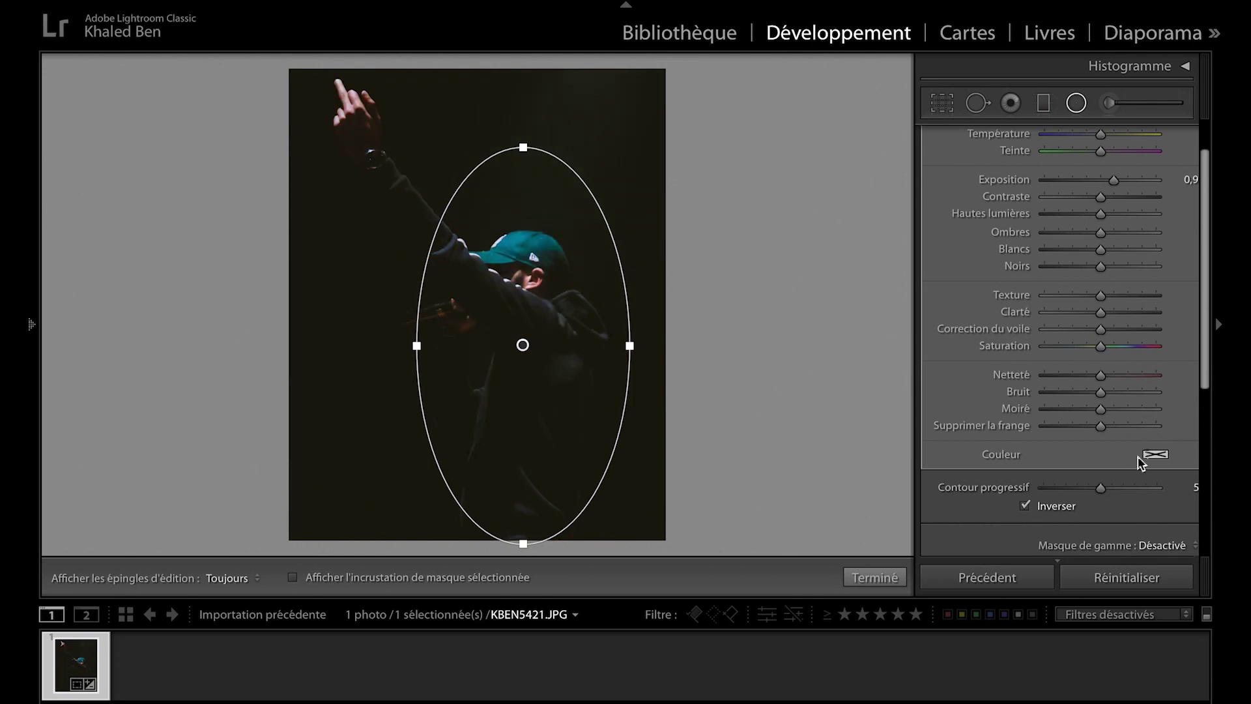
scroll(1112, 287, "up", 1)
scroll(1110, 280, "up", 1)
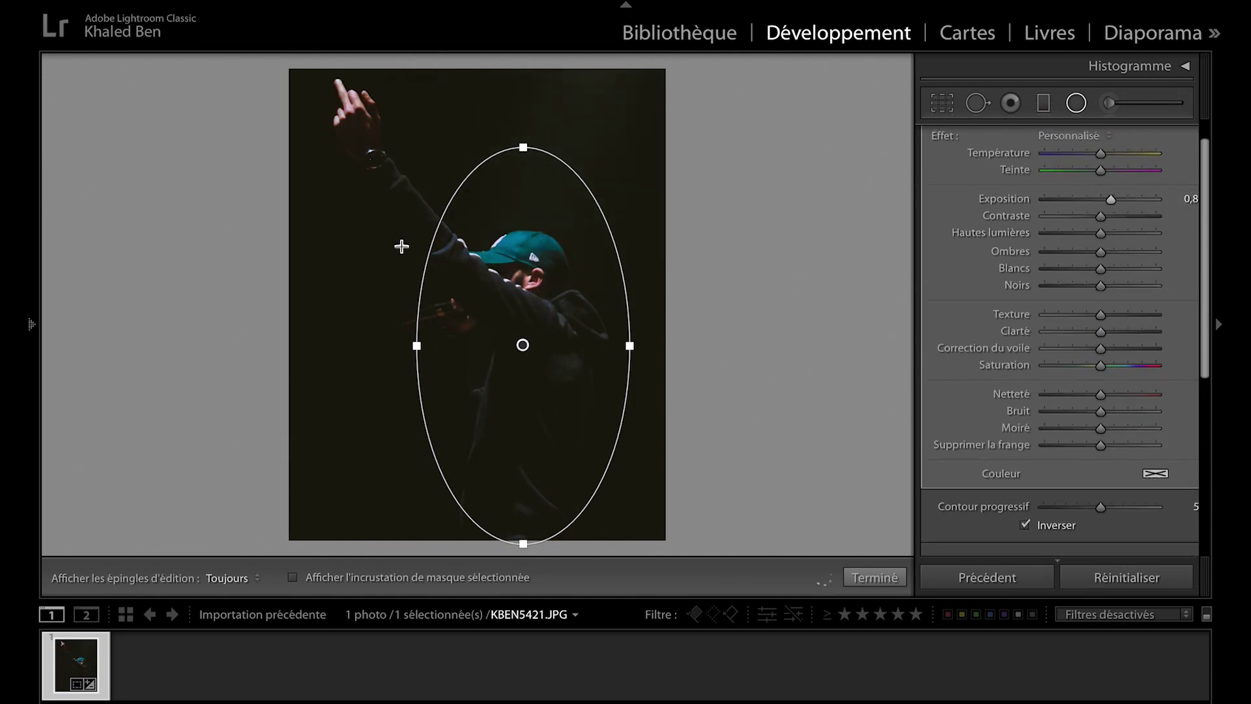
left_click_drag(523, 344, 514, 344)
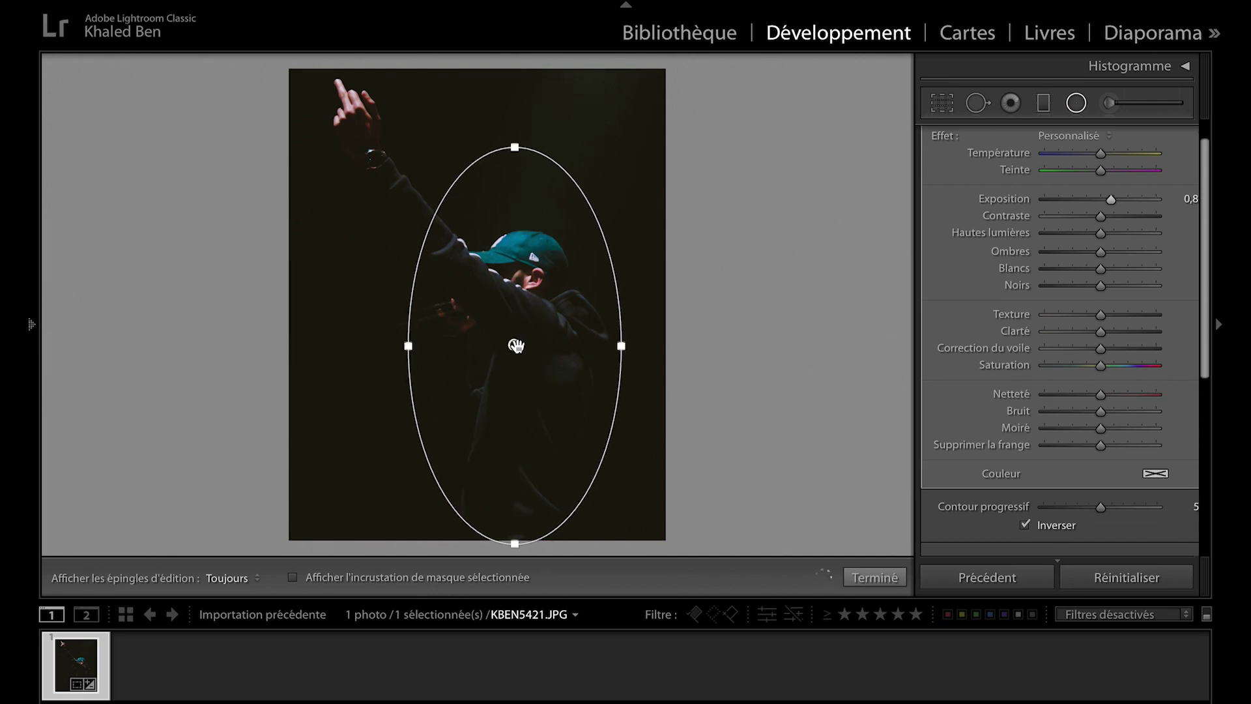
left_click(1111, 200)
left_click_drag(1112, 200, 1114, 201)
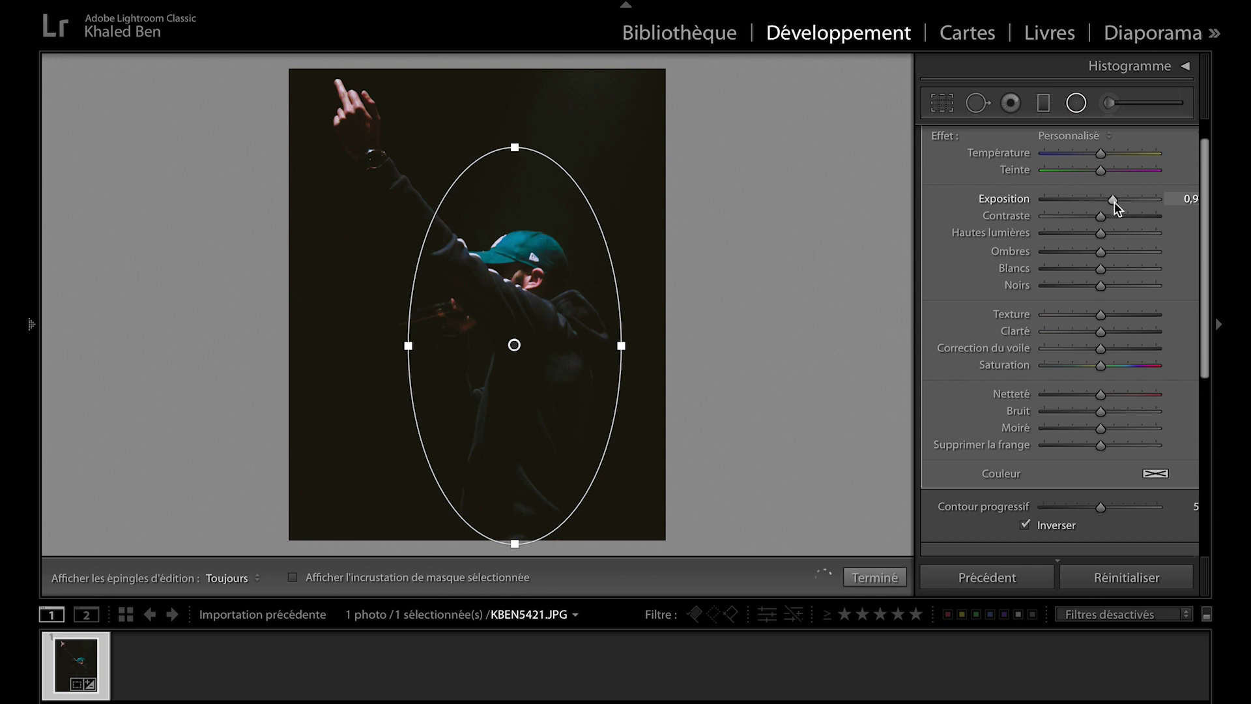
left_click(855, 577)
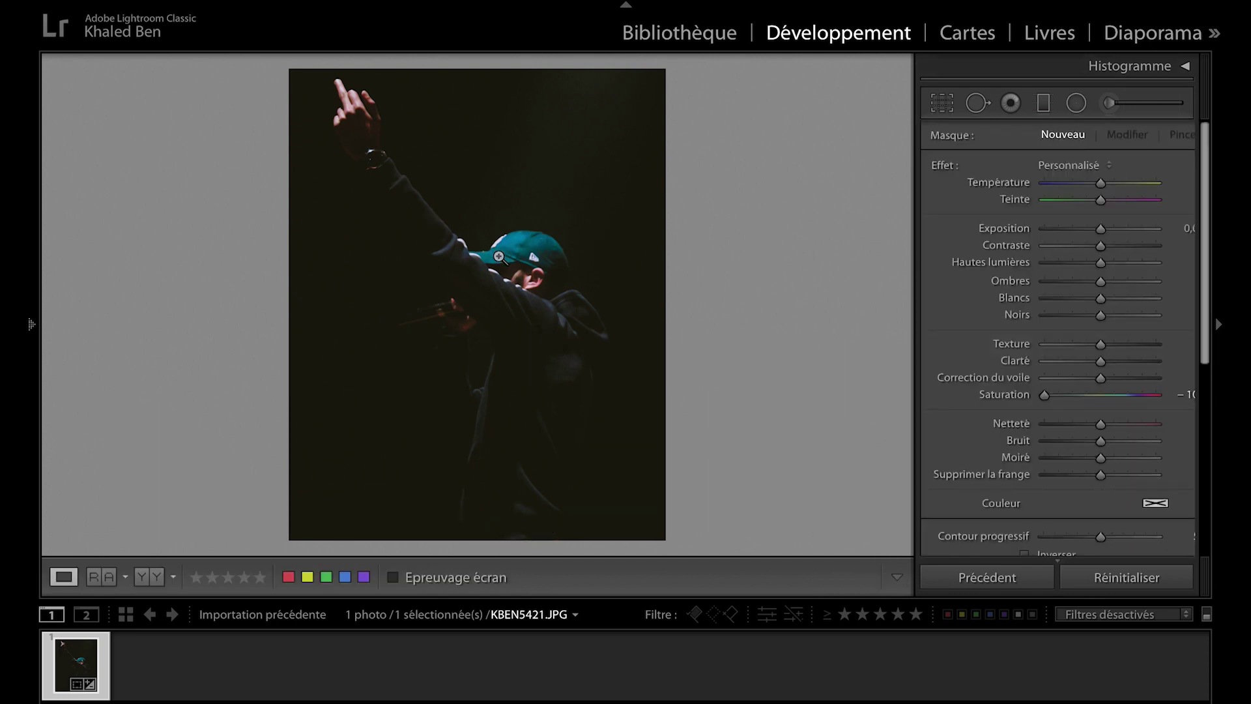
left_click(498, 256)
left_click(498, 256)
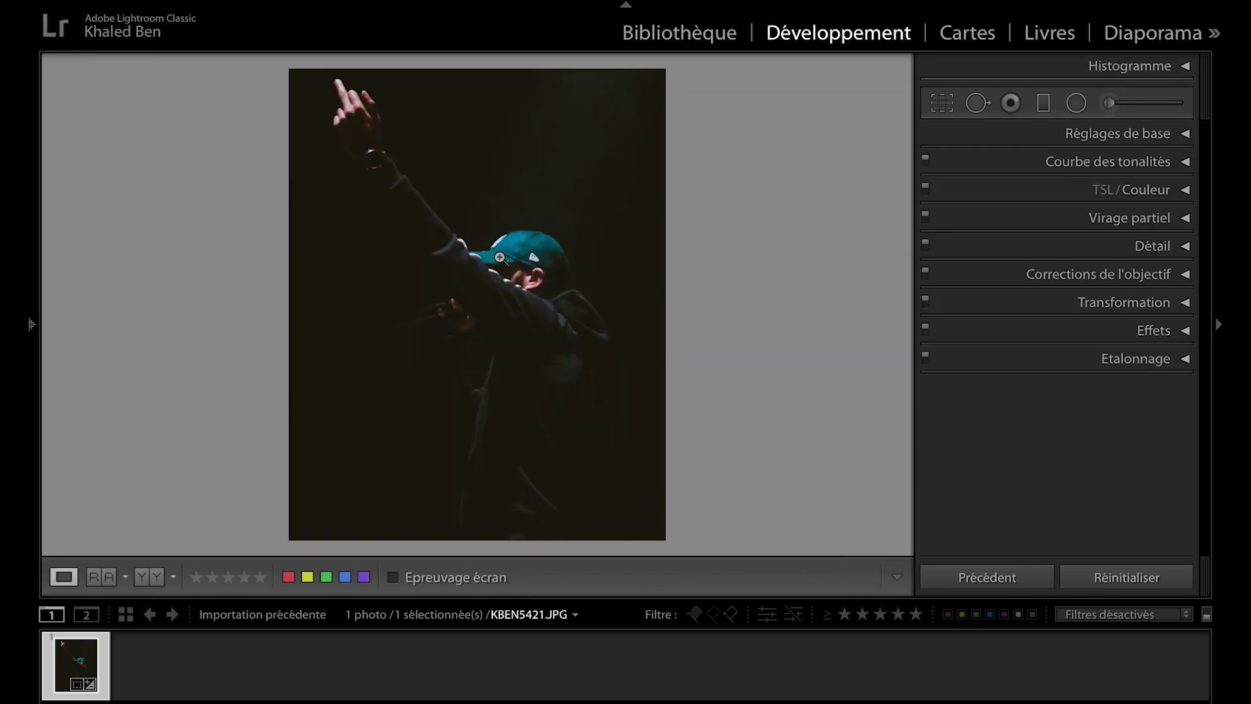
key("backslash")
key("backslash")
key("backslash")
key("backslash")
key("backslash")
key("backslash")
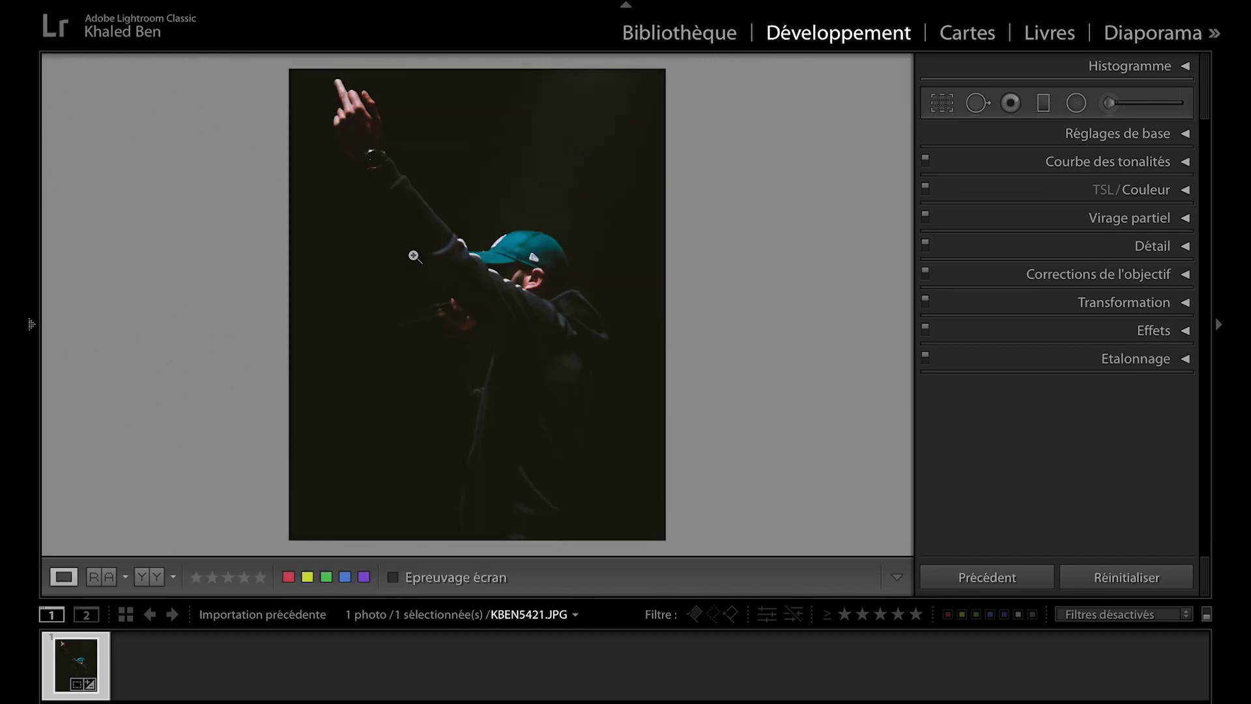